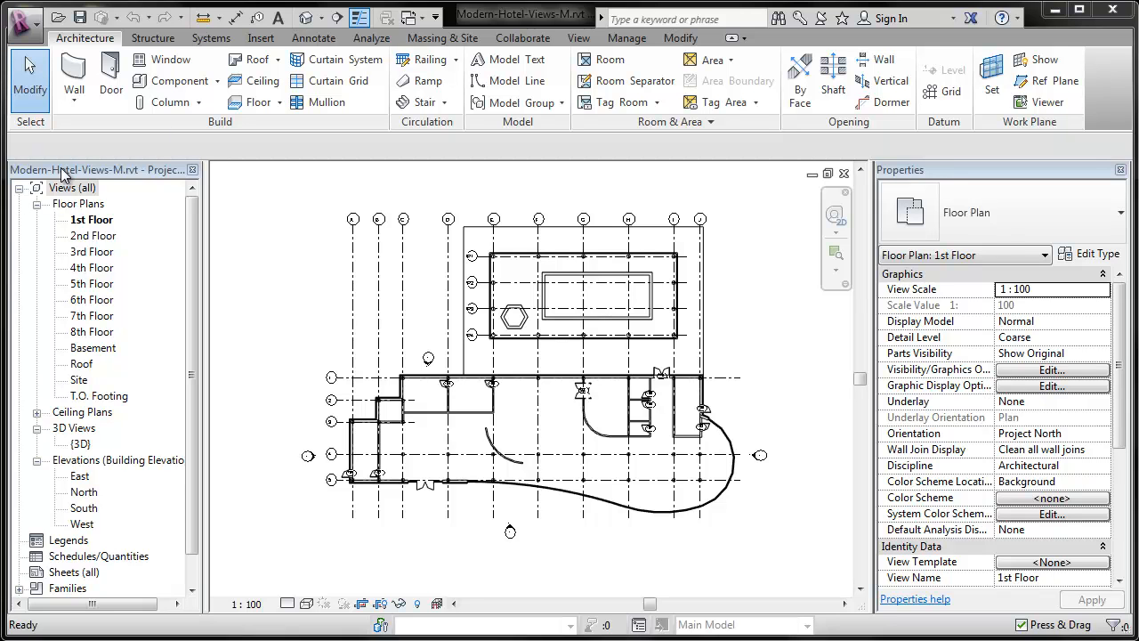
# Duplicate the 1st Floor plan view with detailing
pyautogui.rightClick(86, 224)
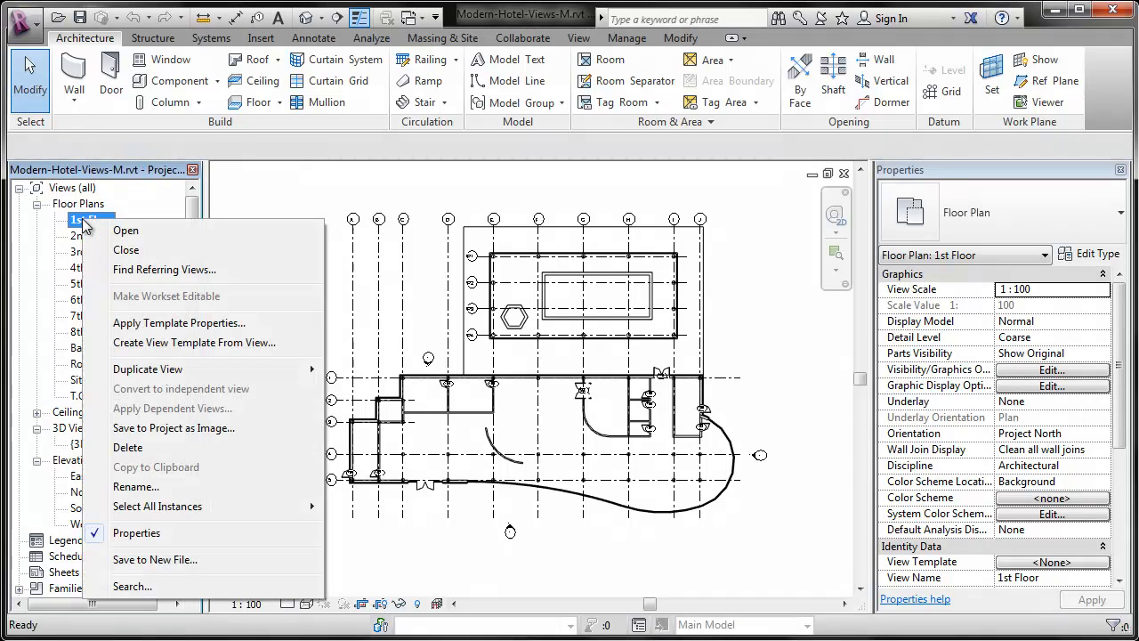
pyautogui.moveTo(163, 369)
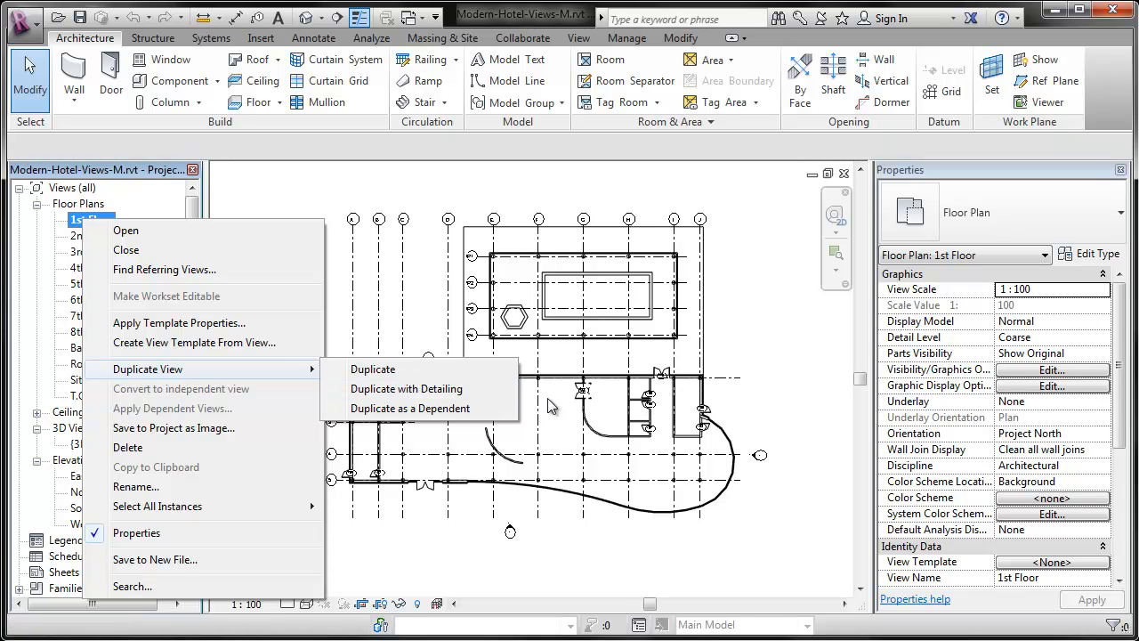
pyautogui.click(428, 389)
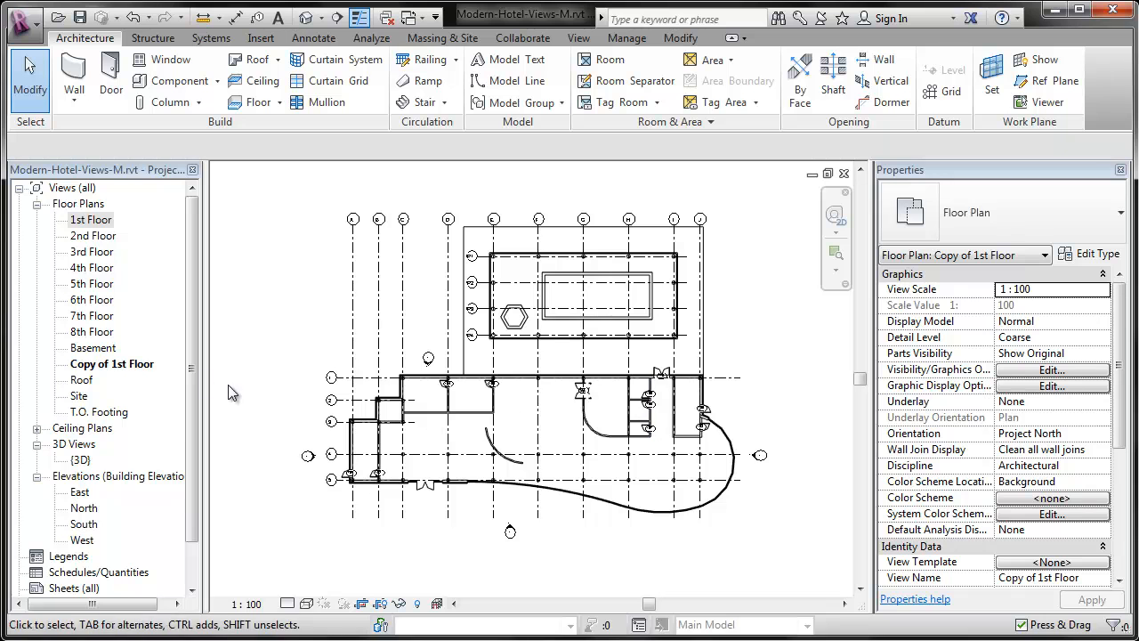
# Rename the copied 1st Floor view as "1st Floor with Pool"
pyautogui.click(135, 366)
pyautogui.rightClick(134, 368)
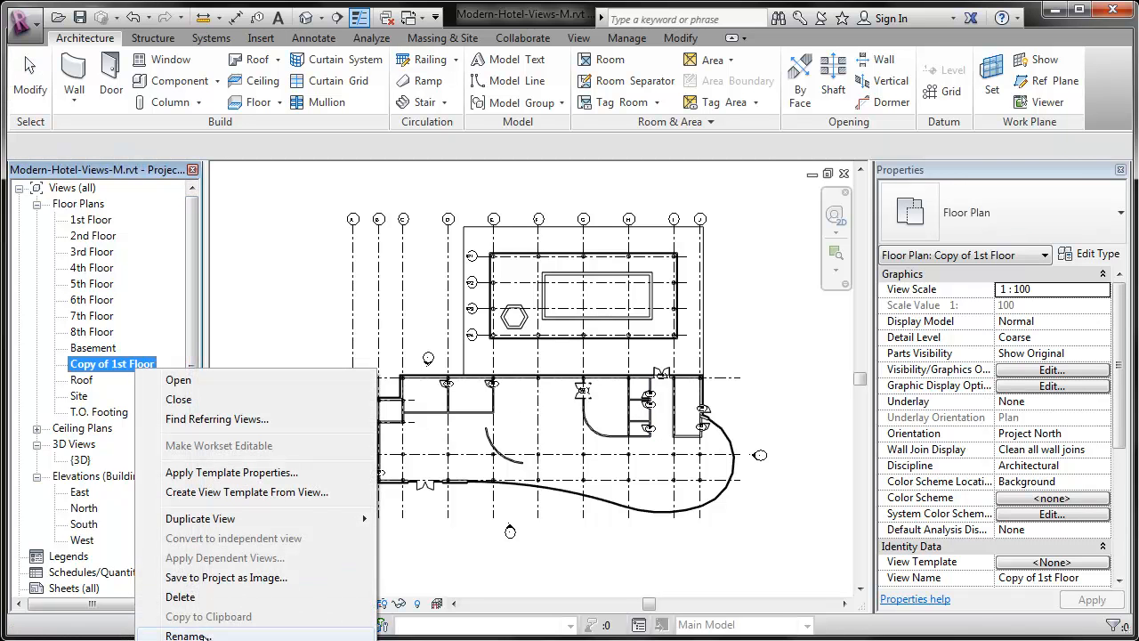
pyautogui.moveTo(191, 296); pyautogui.dragTo(190, 368)
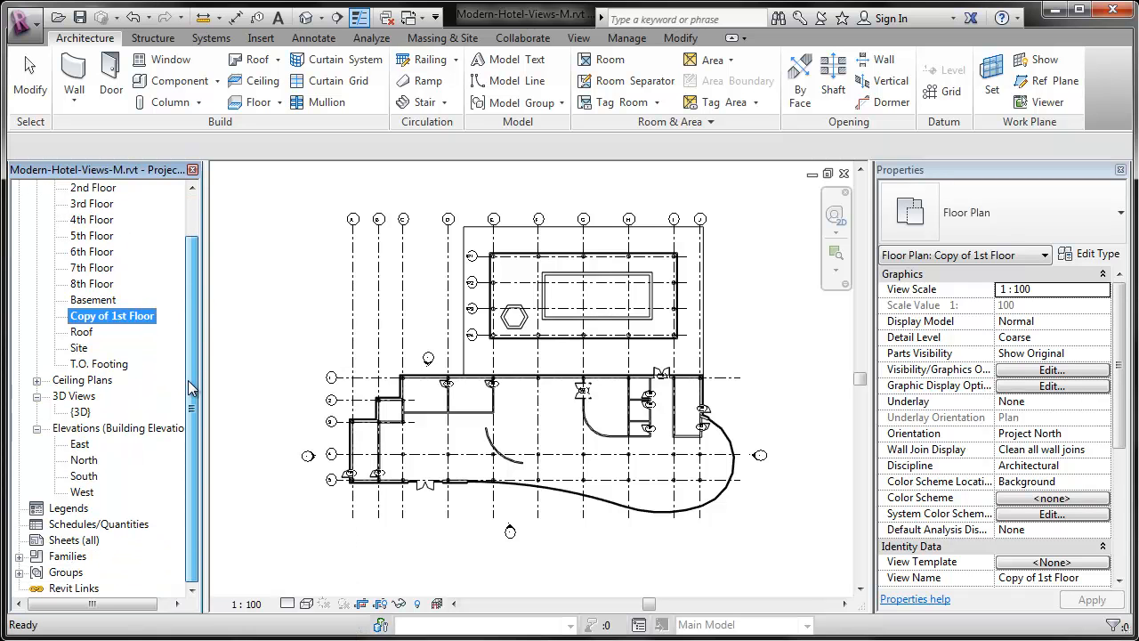
pyautogui.rightClick(151, 322)
pyautogui.click(220, 591)
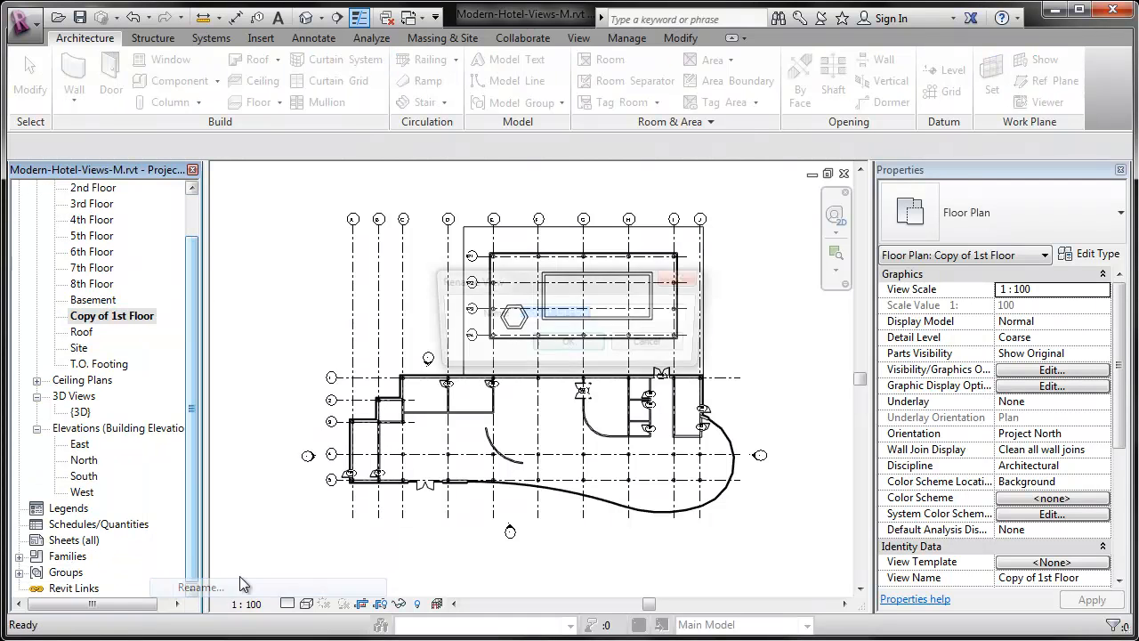
pyautogui.moveTo(554, 313); pyautogui.dragTo(436, 323)
pyautogui.press('Delete')
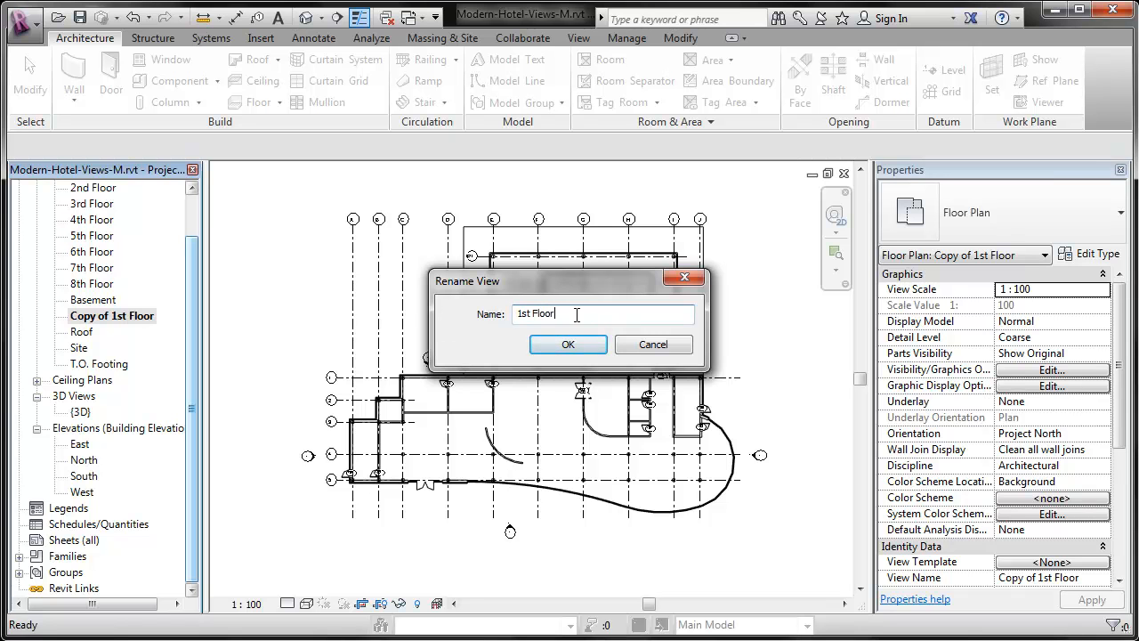
pyautogui.write('with Pool')
pyautogui.press('Return')
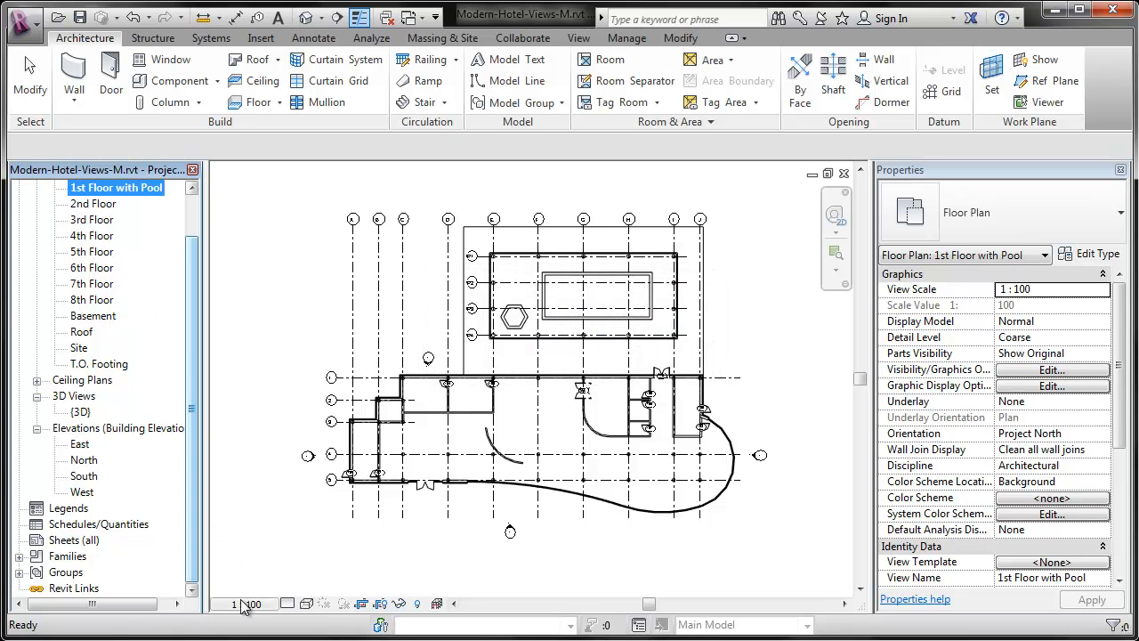
# Set the view scale of the 1st Floor with Pool plan to 1:200
pyautogui.click(204, 355)
pyautogui.moveTo(192, 339); pyautogui.dragTo(192, 277)
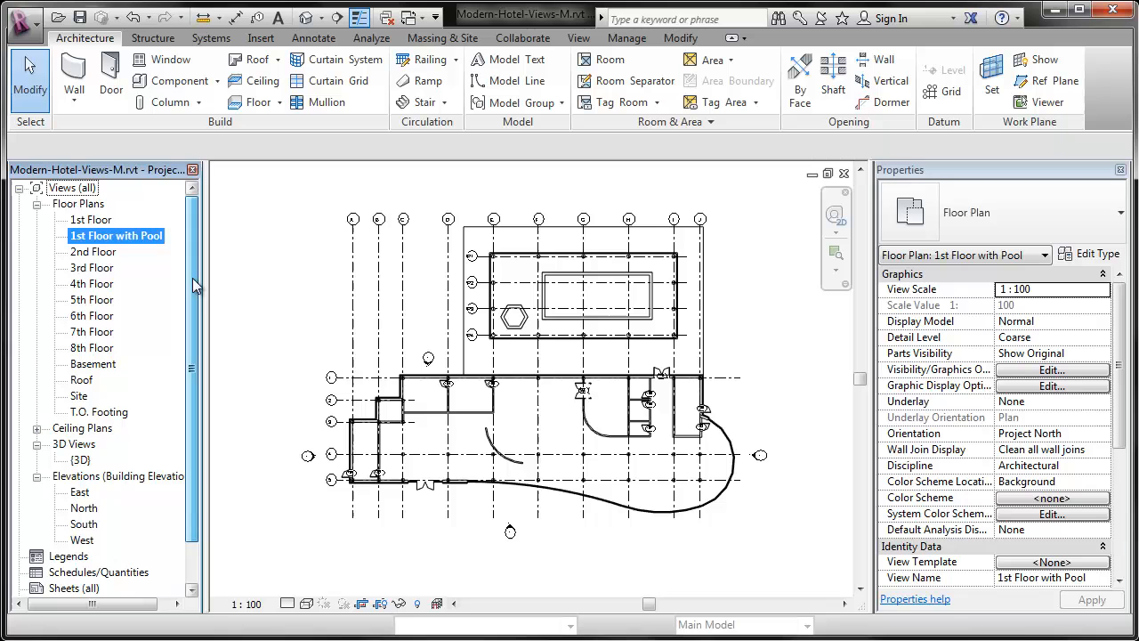
pyautogui.click(255, 608)
pyautogui.click(274, 502)
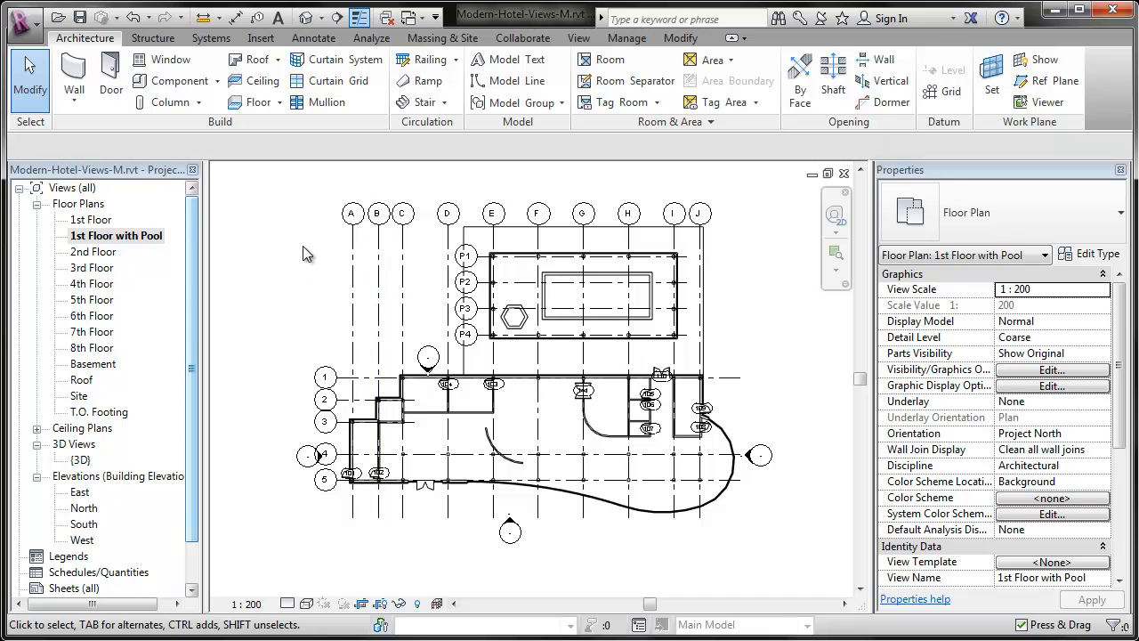
# In the 1st Floor plan, show the crop region and lower its upper edge to just above the main building, excluding the pool
pyautogui.doubleClick(93, 219)
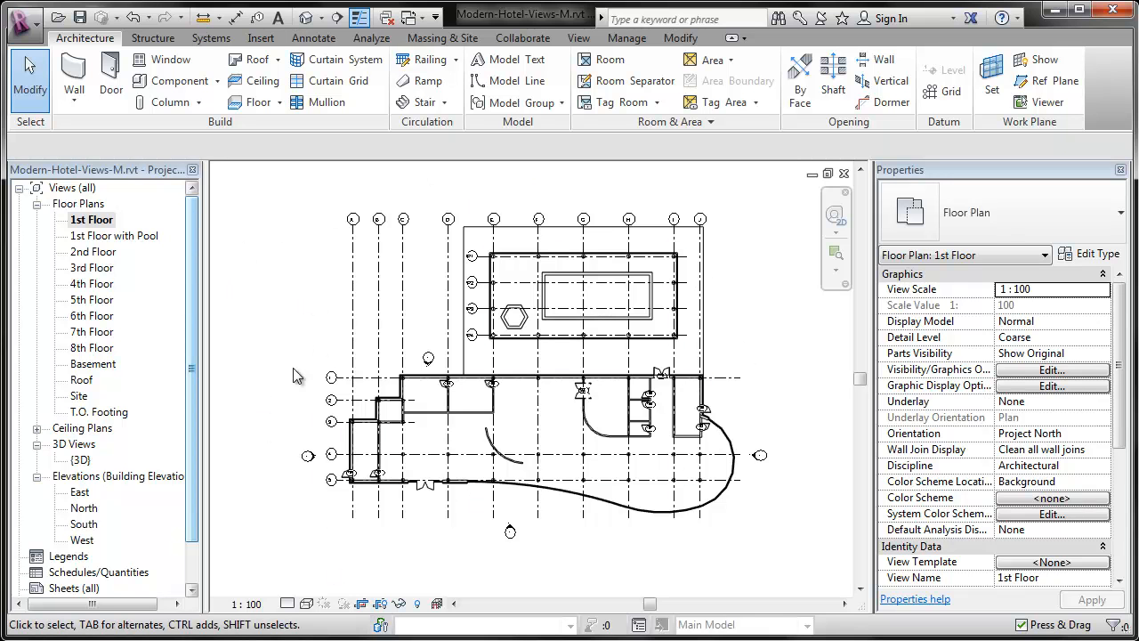
pyautogui.click(381, 604)
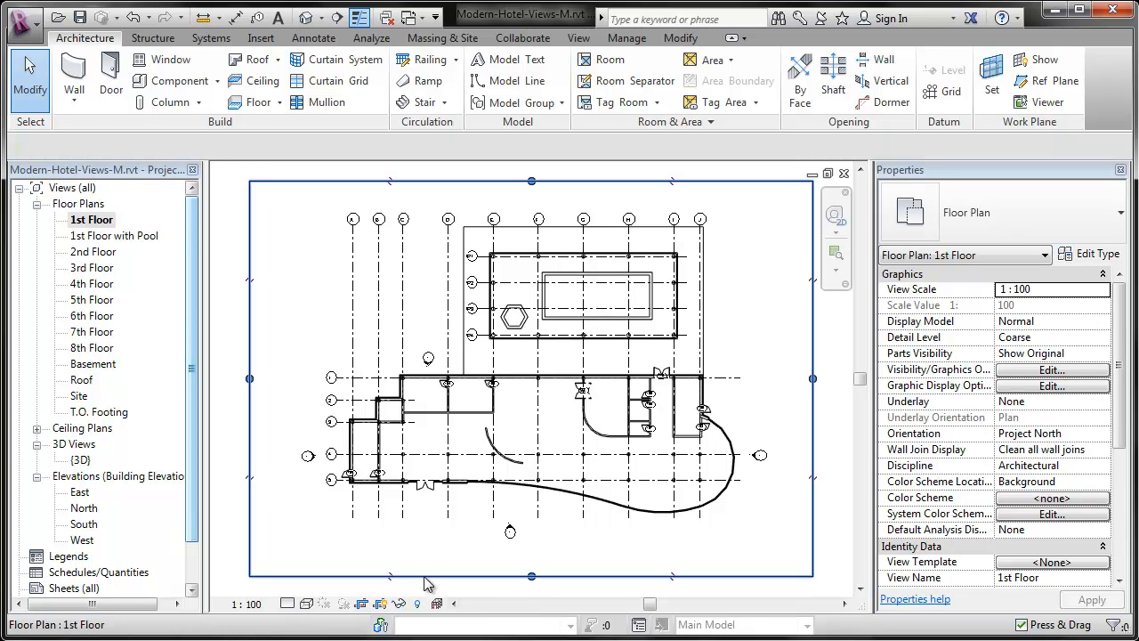
pyautogui.click(425, 576)
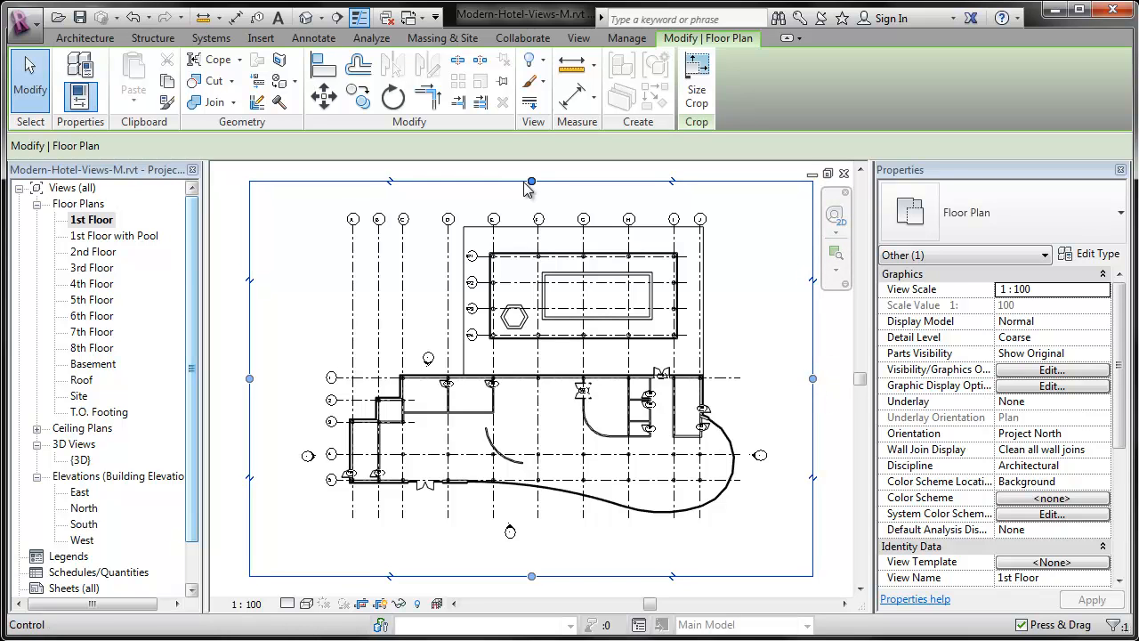
pyautogui.moveTo(530, 182); pyautogui.dragTo(562, 369)
pyautogui.click(627, 235)
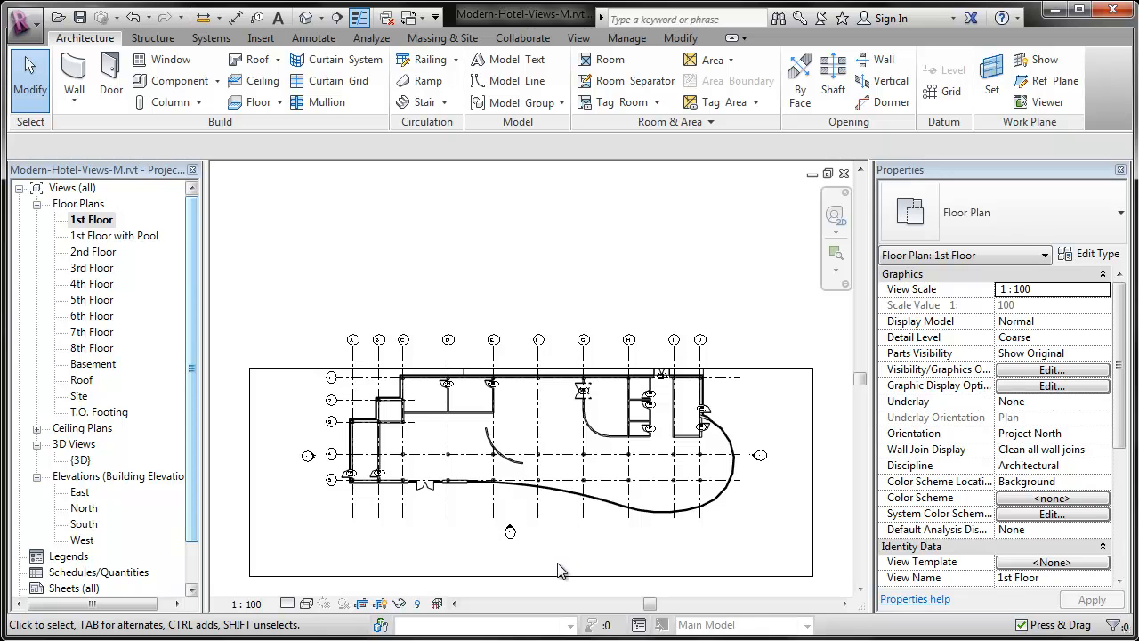
# Raise the crop region's lower edge to just below the curved wall and hide the crop region
pyautogui.click(527, 577)
pyautogui.moveTo(531, 576); pyautogui.dragTo(538, 523)
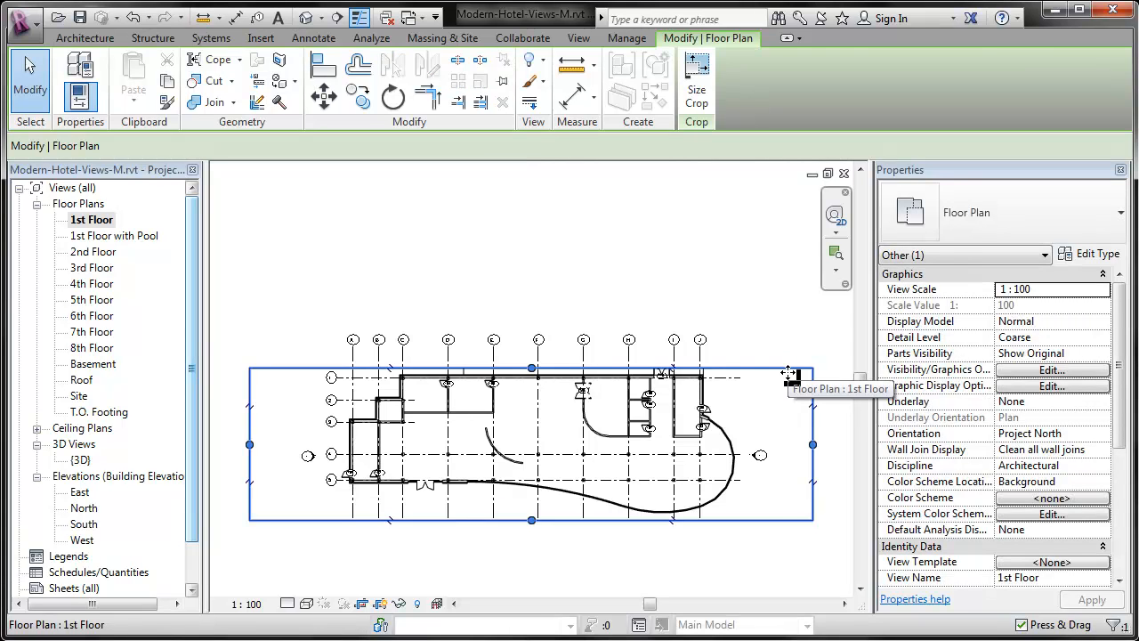
pyautogui.click(666, 311)
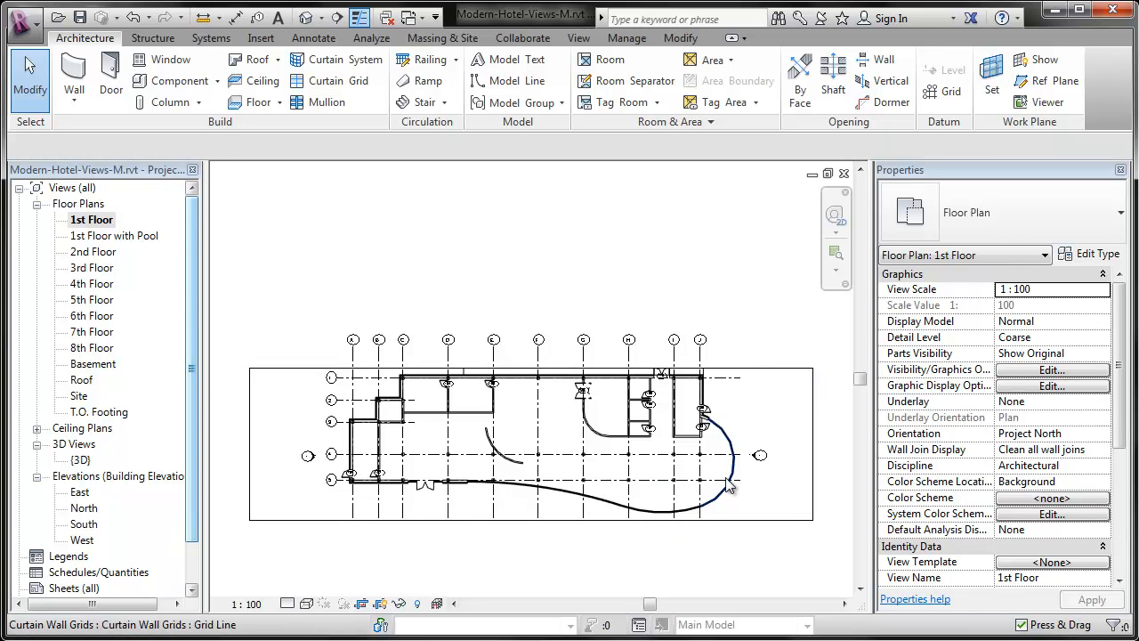
pyautogui.click(383, 606)
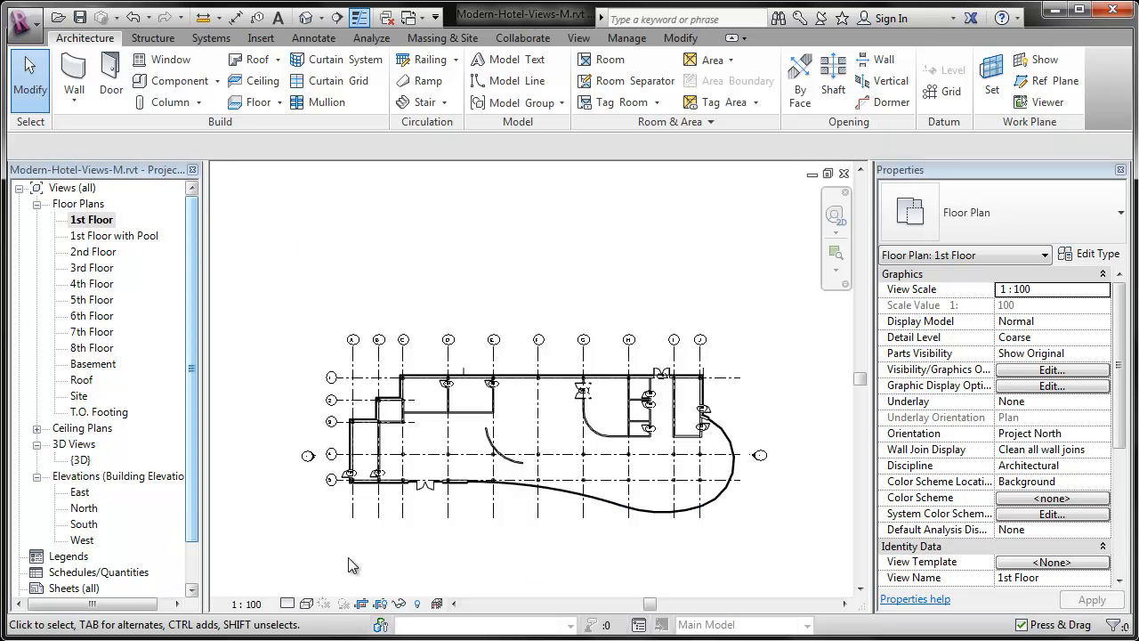
# Duplicate the 2nd Floor plan view without detailing
pyautogui.rightClick(94, 254)
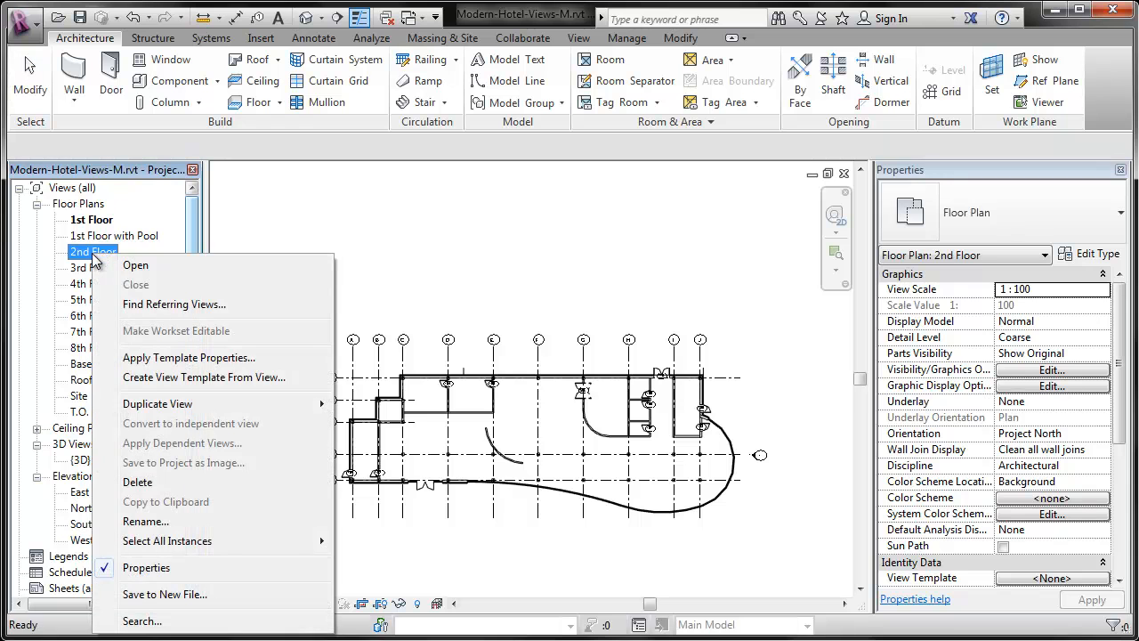
pyautogui.moveTo(172, 407)
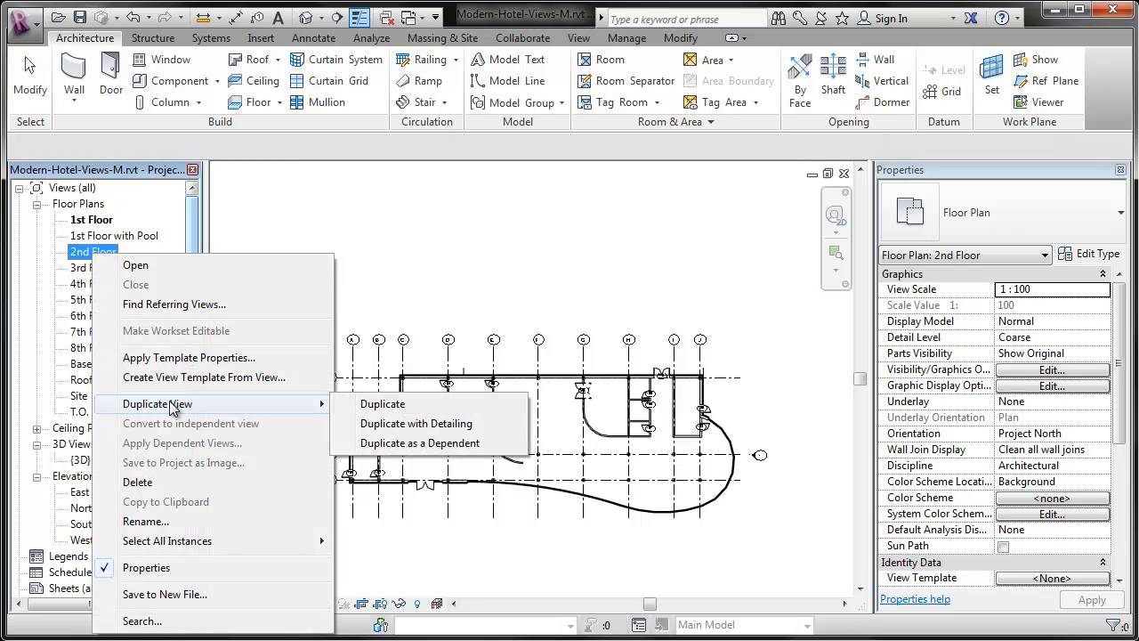
pyautogui.click(374, 405)
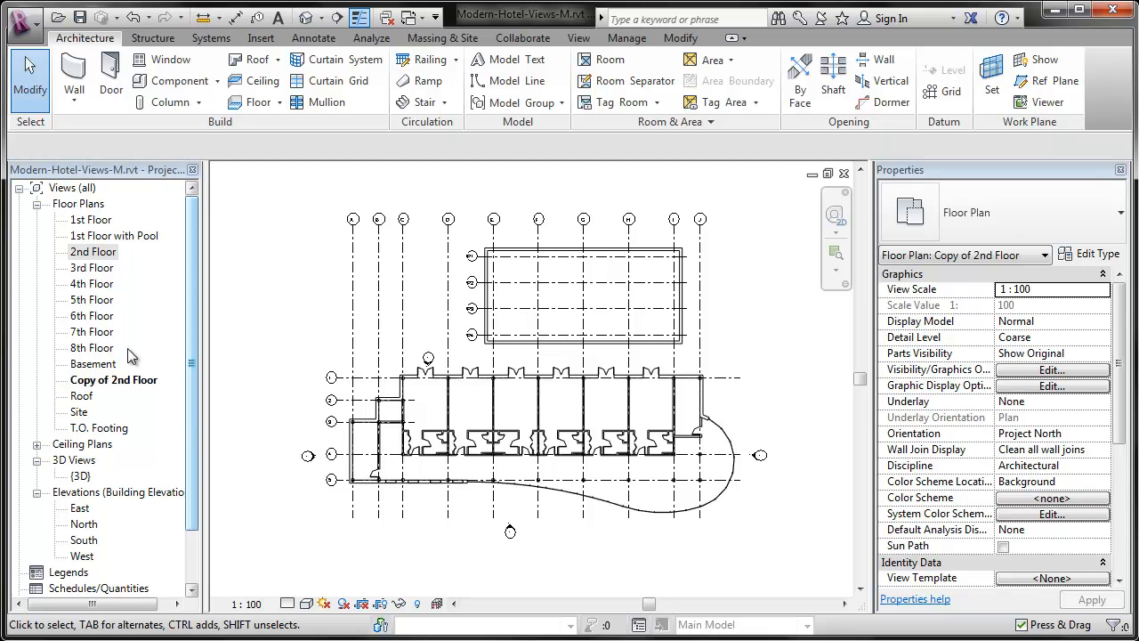
# Rename the copied 2nd Floor view as "Typical Guest Room Floor Plan"
pyautogui.rightClick(87, 383)
pyautogui.click(141, 639)
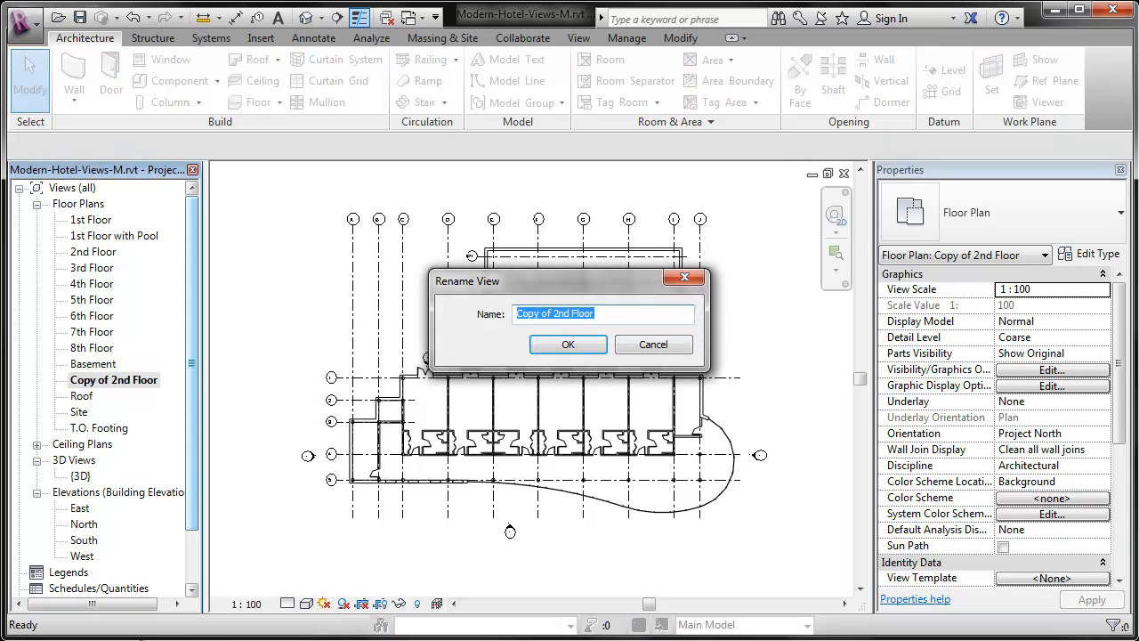
pyautogui.write('Typical Guest')
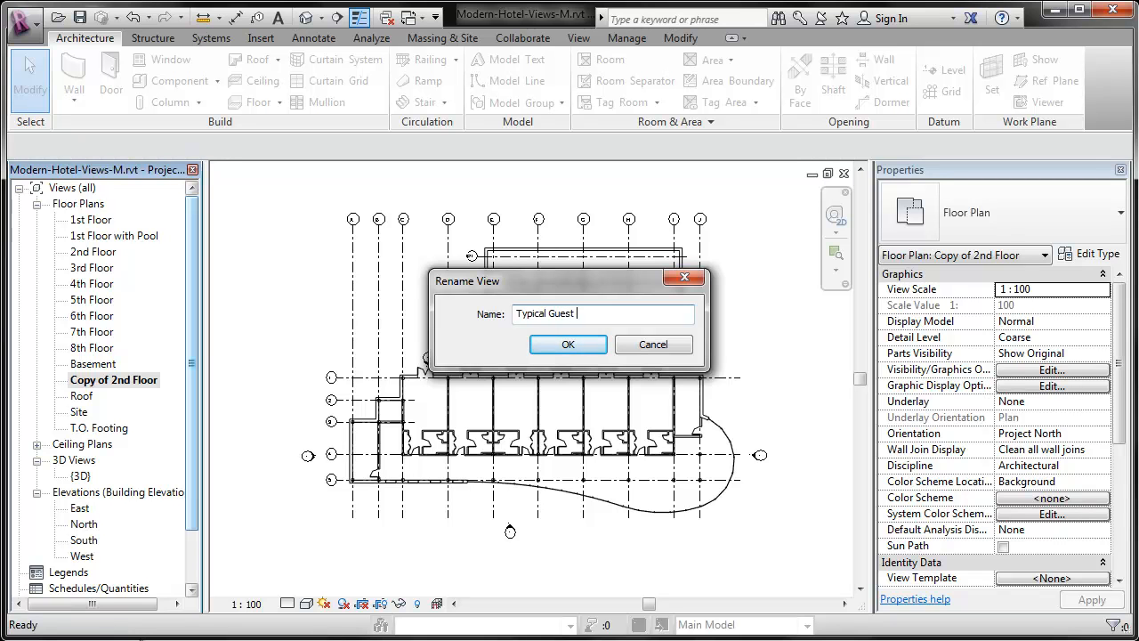
pyautogui.write(' Room Floor Plan')
pyautogui.press('Return')
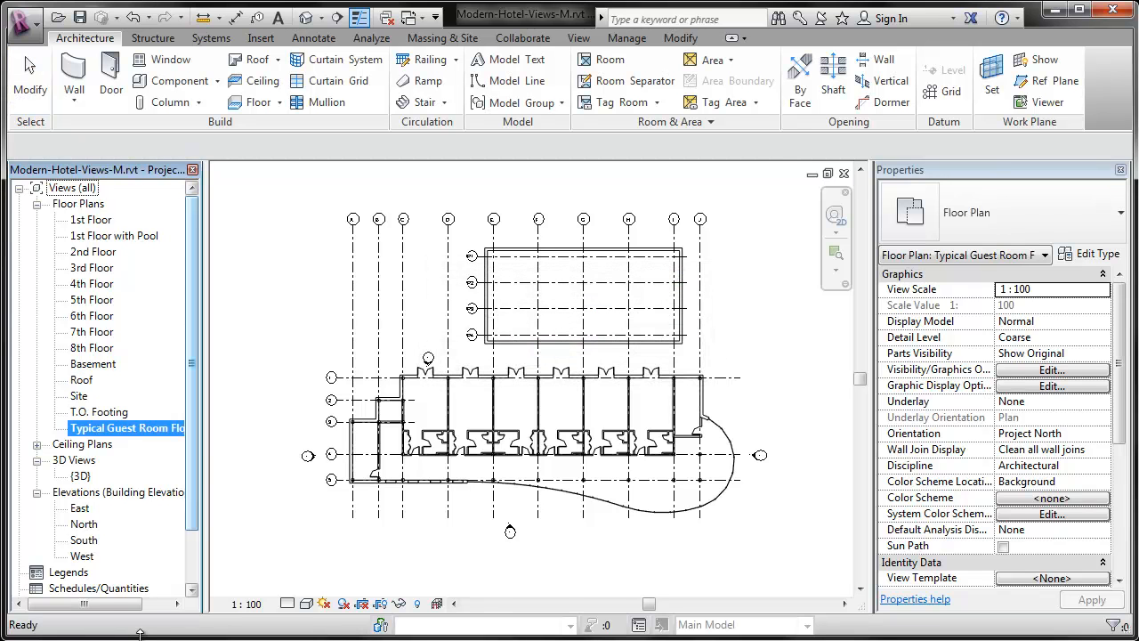
pyautogui.click(253, 447)
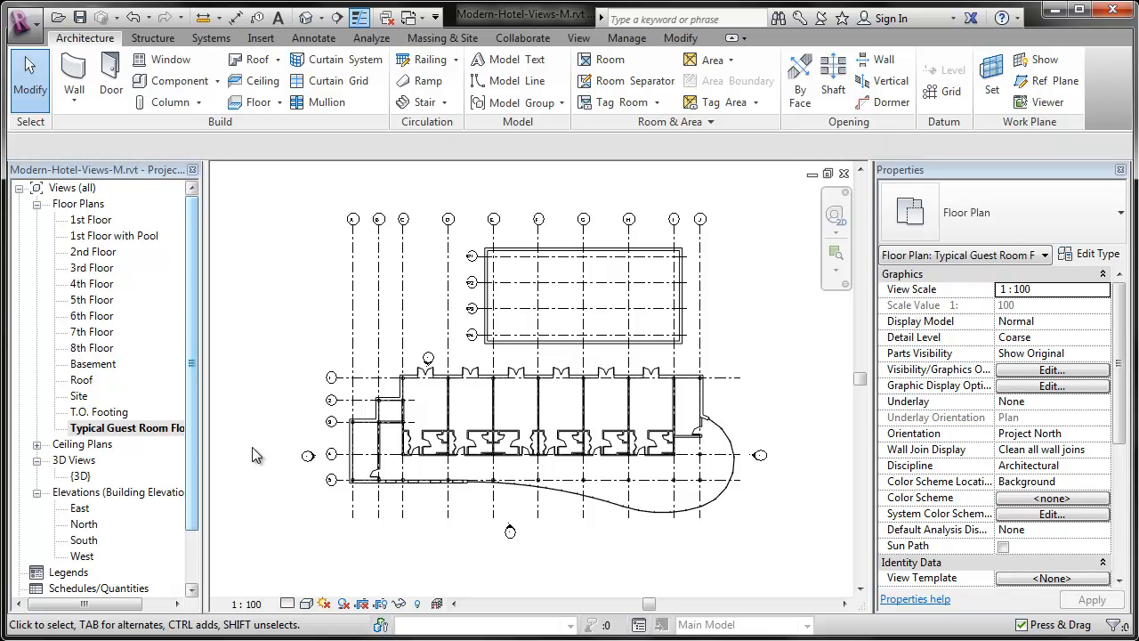
# Show the crop region of the guest room plan, select it and enable Annotation Crop in the view's extents
pyautogui.click(385, 605)
pyautogui.click(499, 576)
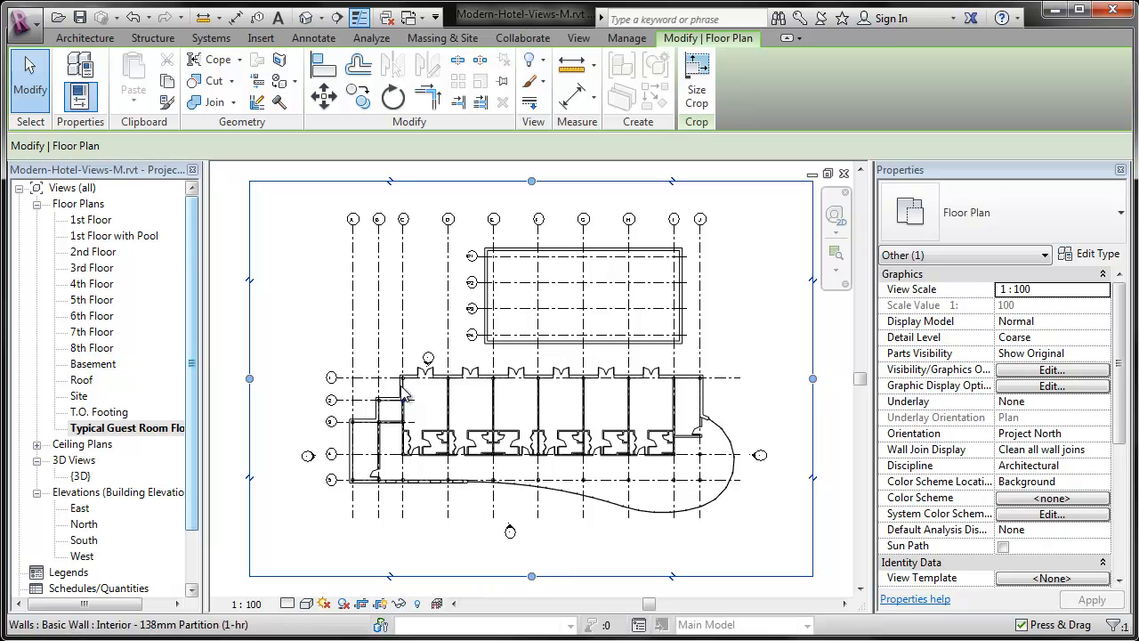
pyautogui.moveTo(1122, 312); pyautogui.dragTo(892, 453)
pyautogui.moveTo(1120, 356); pyautogui.dragTo(1116, 554)
pyautogui.click(1005, 451)
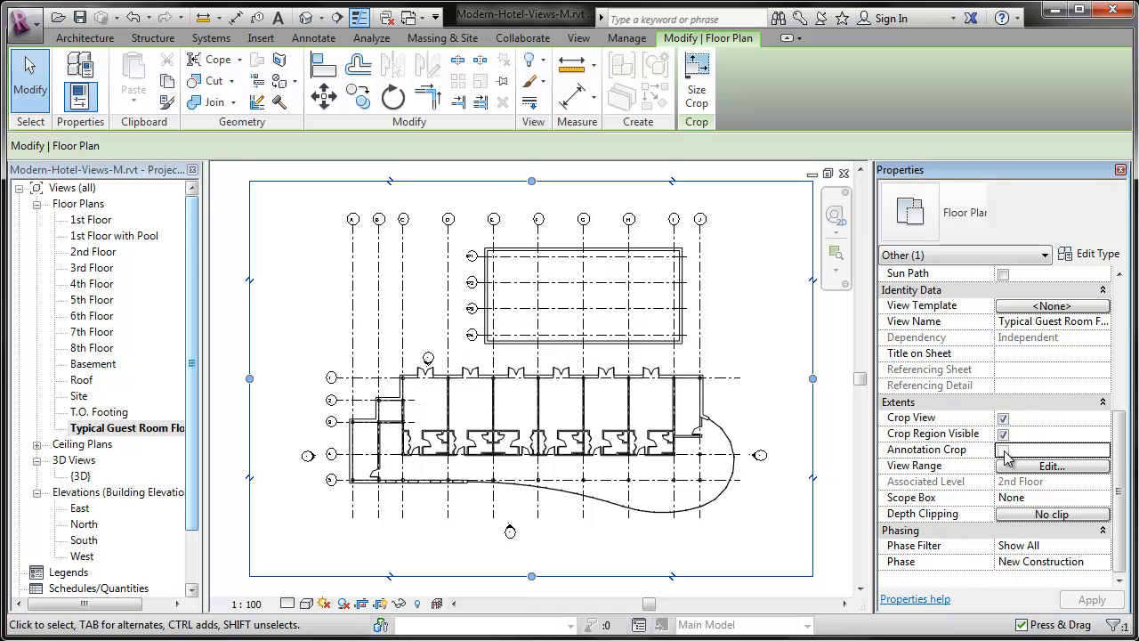
pyautogui.click(1003, 450)
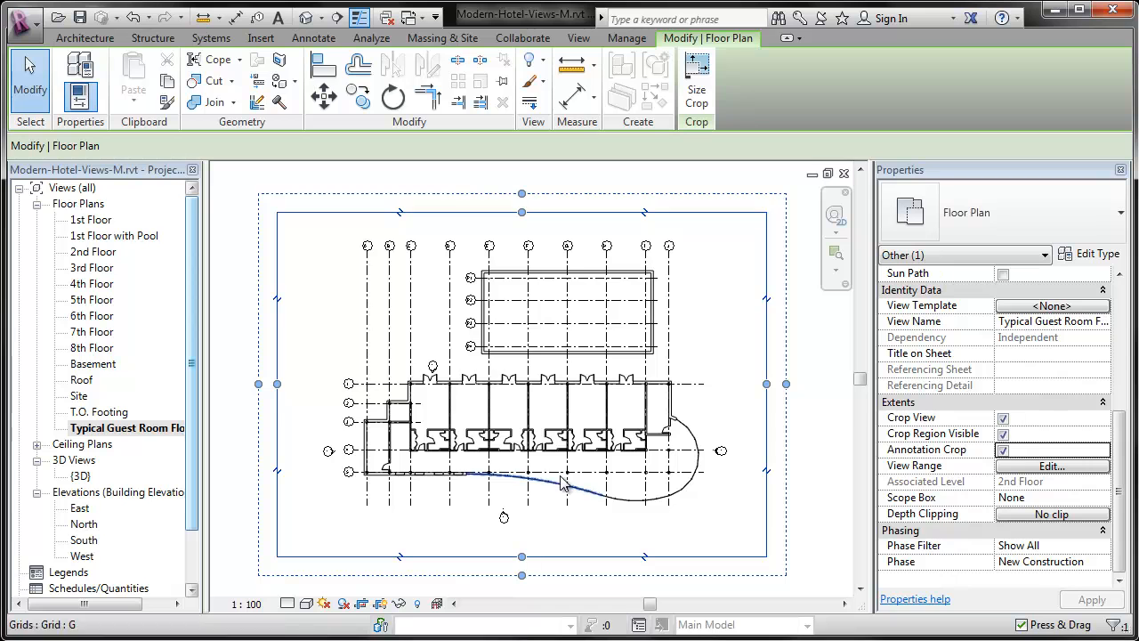
# Pull all four crop region edges in close around the guest room building, leaving the pool outside
pyautogui.moveTo(523, 215); pyautogui.dragTo(523, 213)
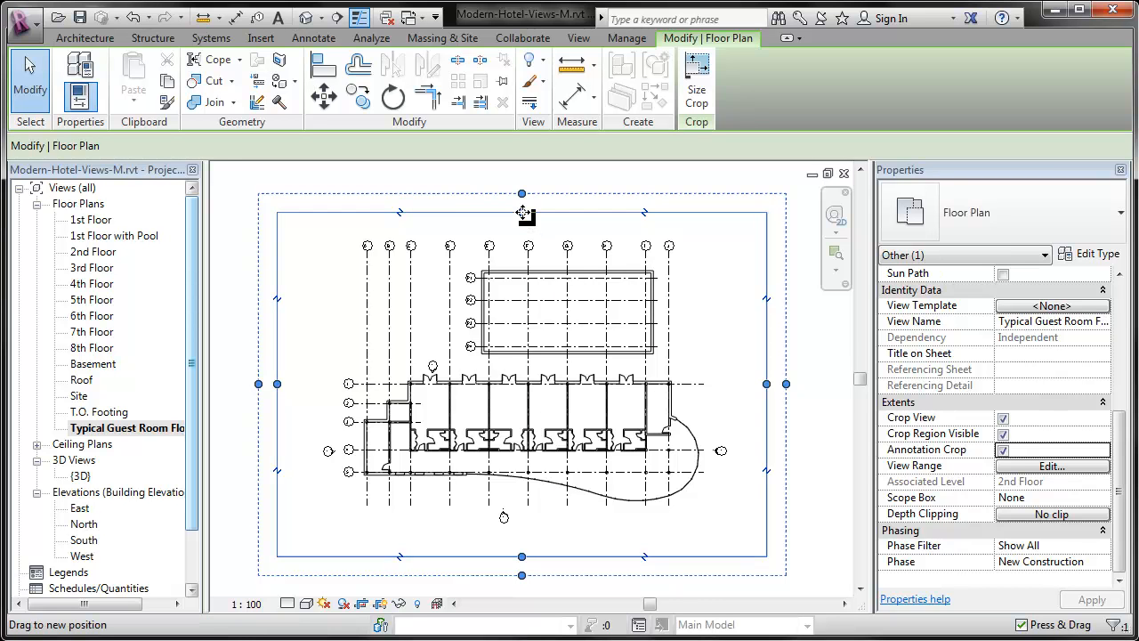
pyautogui.moveTo(523, 214); pyautogui.dragTo(532, 368)
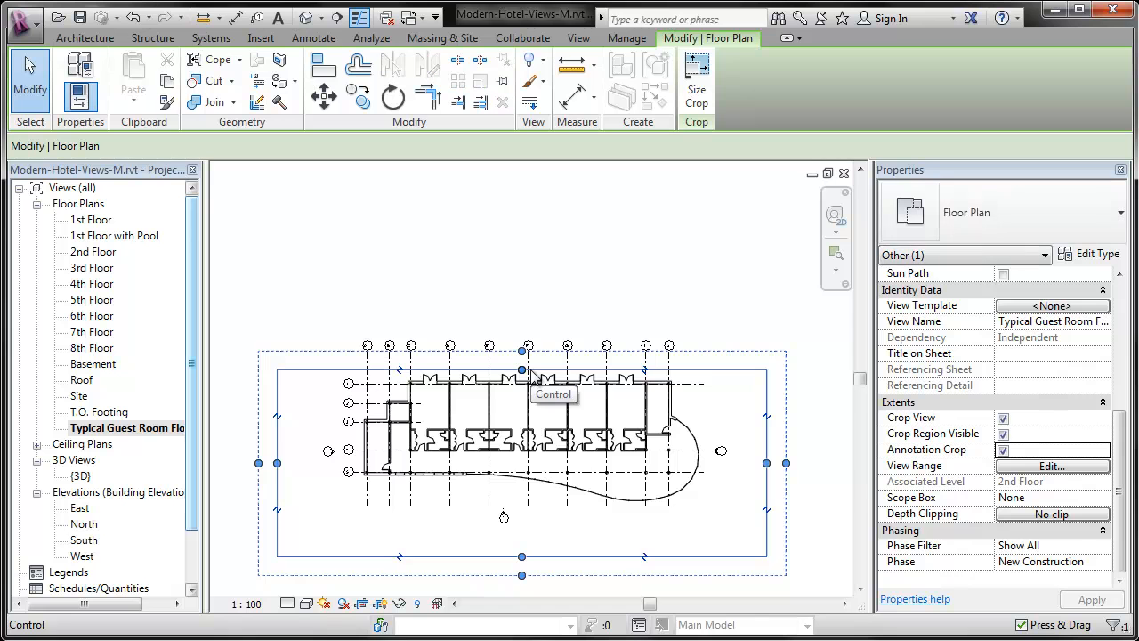
pyautogui.moveTo(521, 556); pyautogui.dragTo(531, 508)
pyautogui.moveTo(277, 438); pyautogui.dragTo(356, 438)
pyautogui.moveTo(766, 438); pyautogui.dragTo(705, 438)
# Lower the annotation crop's upper edge to the crop region's upper edge, and hide the crop region
pyautogui.scroll(1, 516, 537)
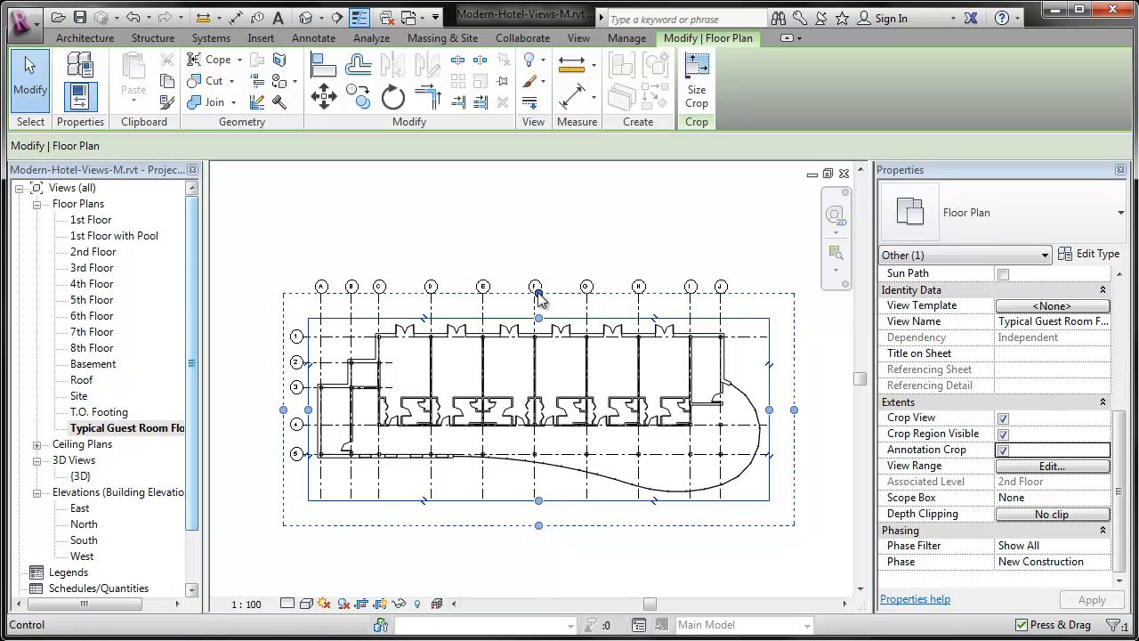
pyautogui.moveTo(539, 295); pyautogui.dragTo(539, 317)
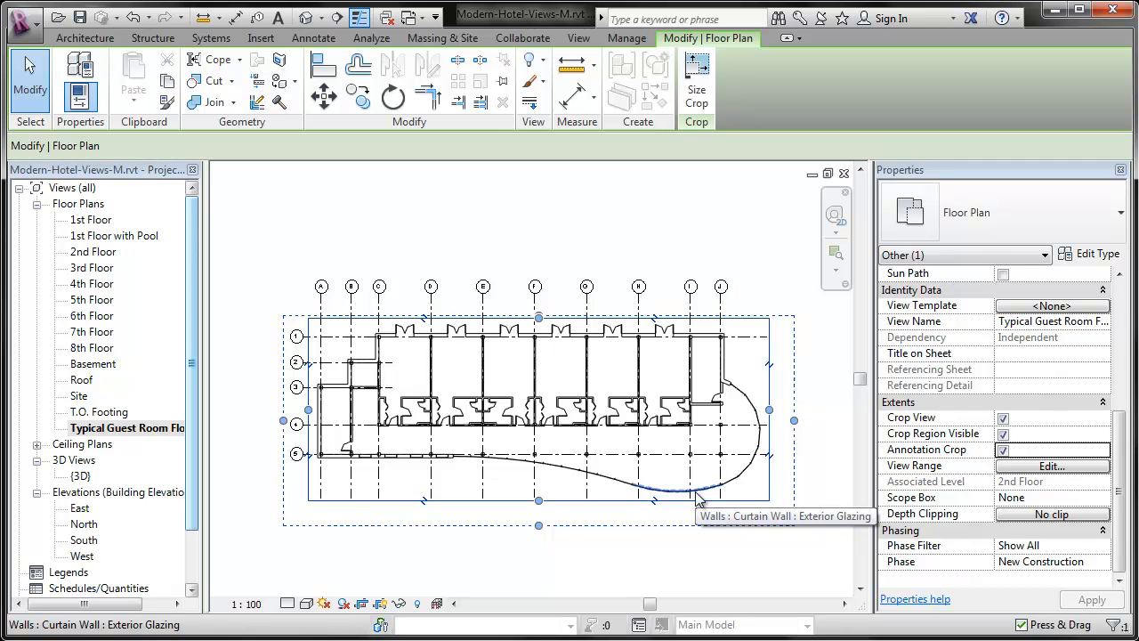
pyautogui.click(682, 567)
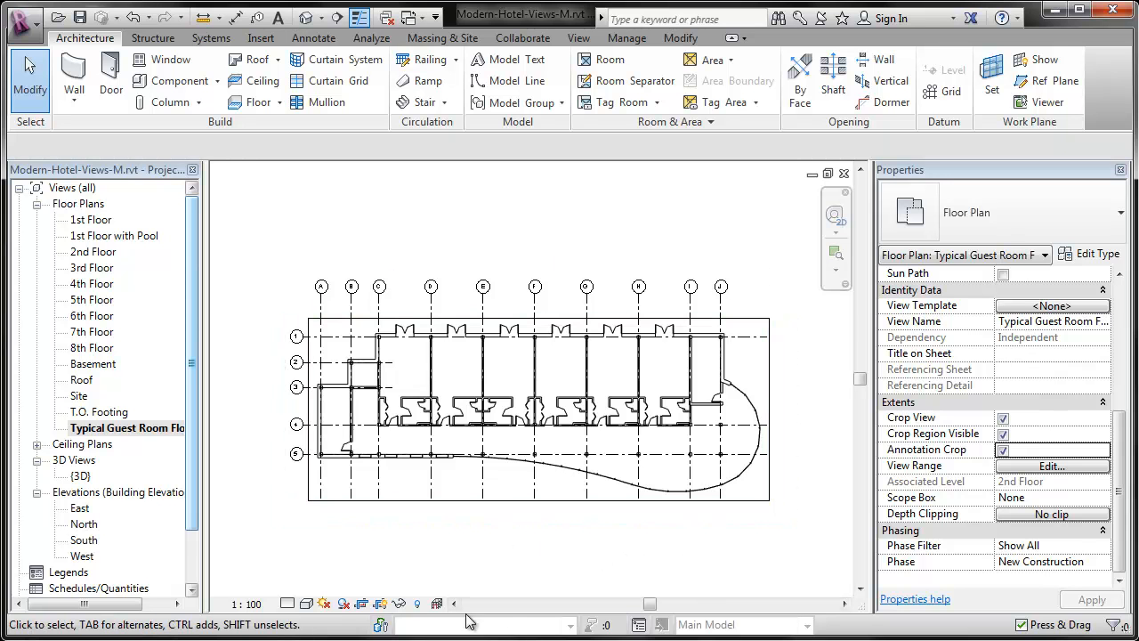
pyautogui.click(382, 604)
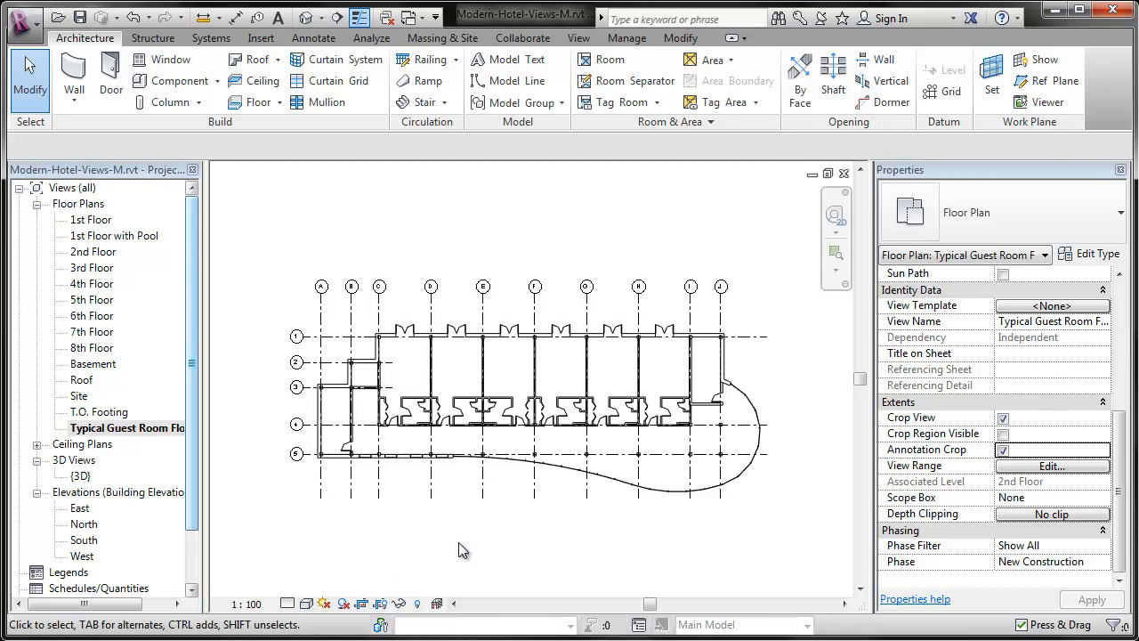
# Hide the entire grid line category in the typical guest room plan and zoom the plan to fit
pyautogui.click(482, 494)
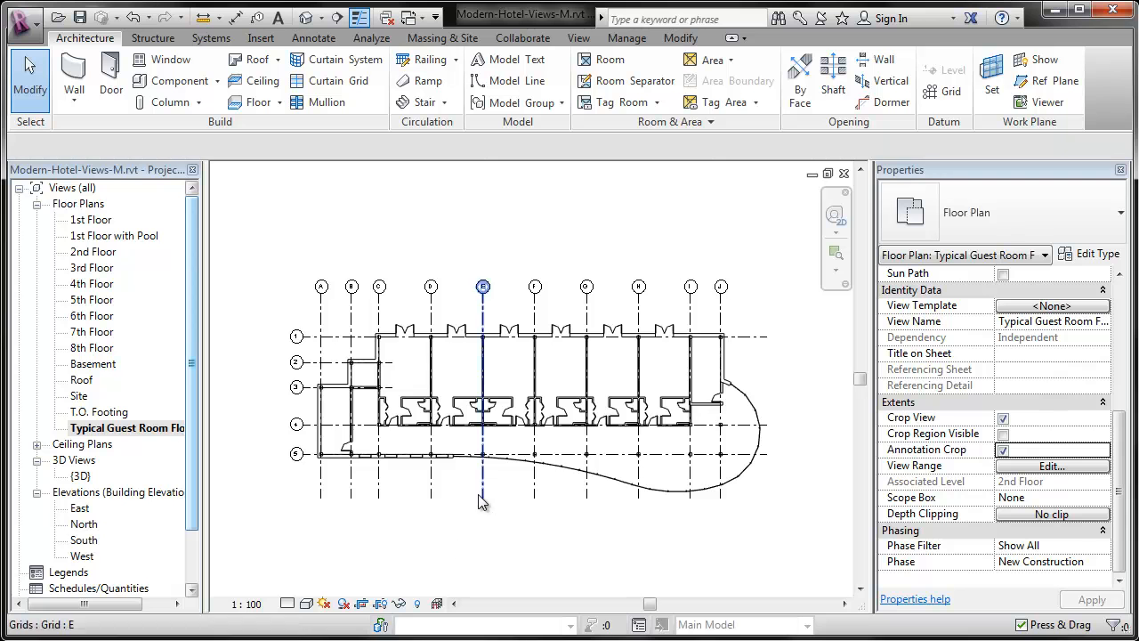
pyautogui.rightClick(481, 495)
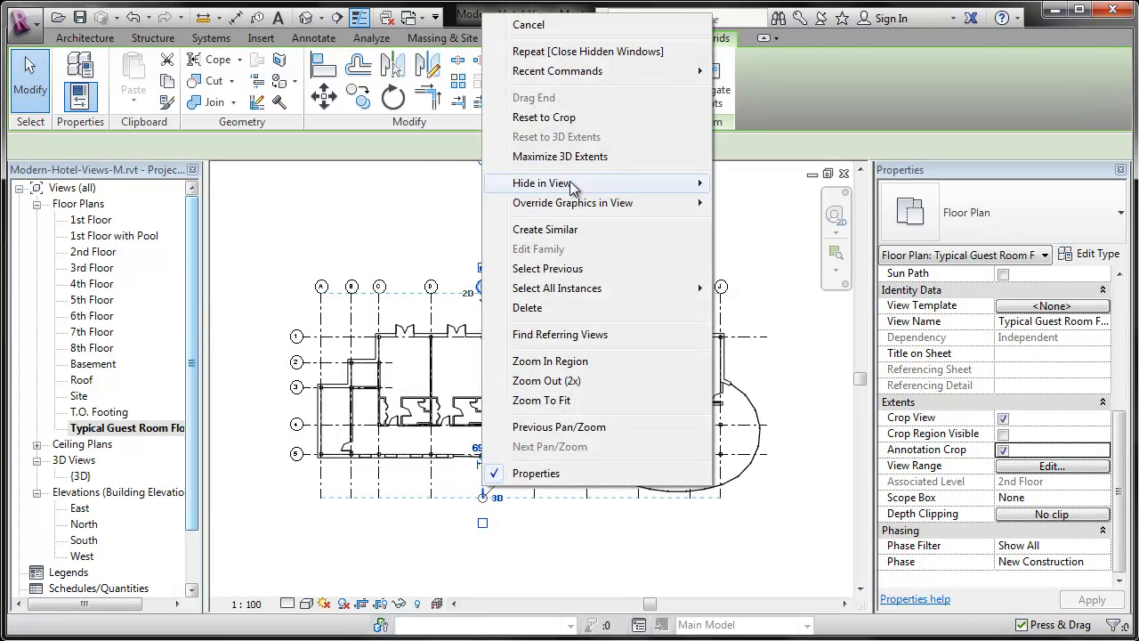
pyautogui.moveTo(694, 182)
pyautogui.click(777, 203)
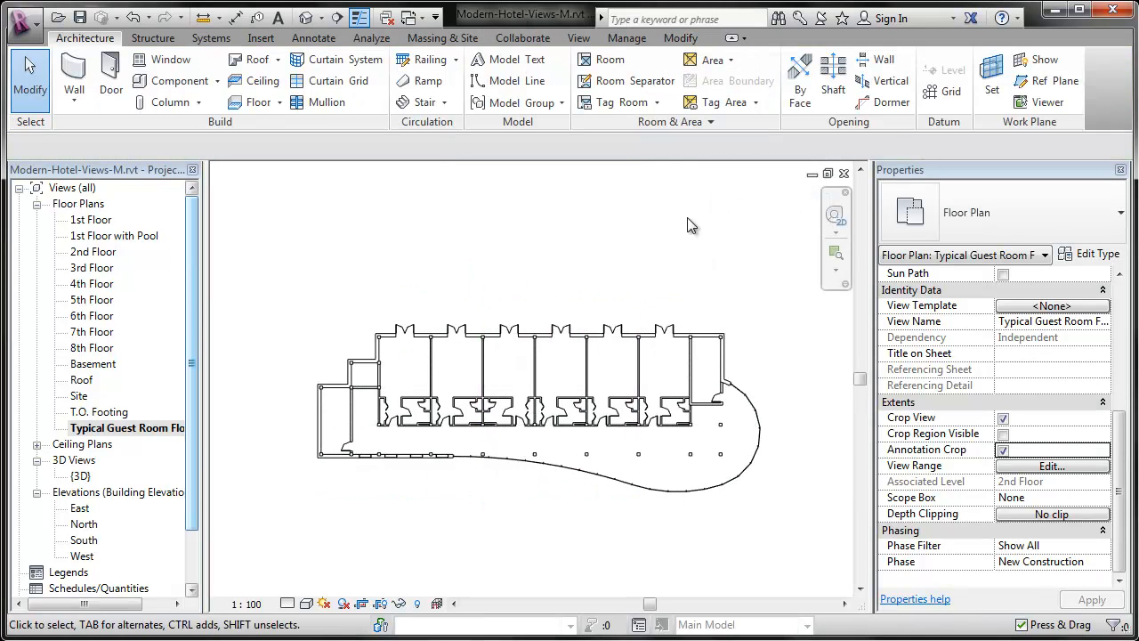
pyautogui.rightClick(633, 191)
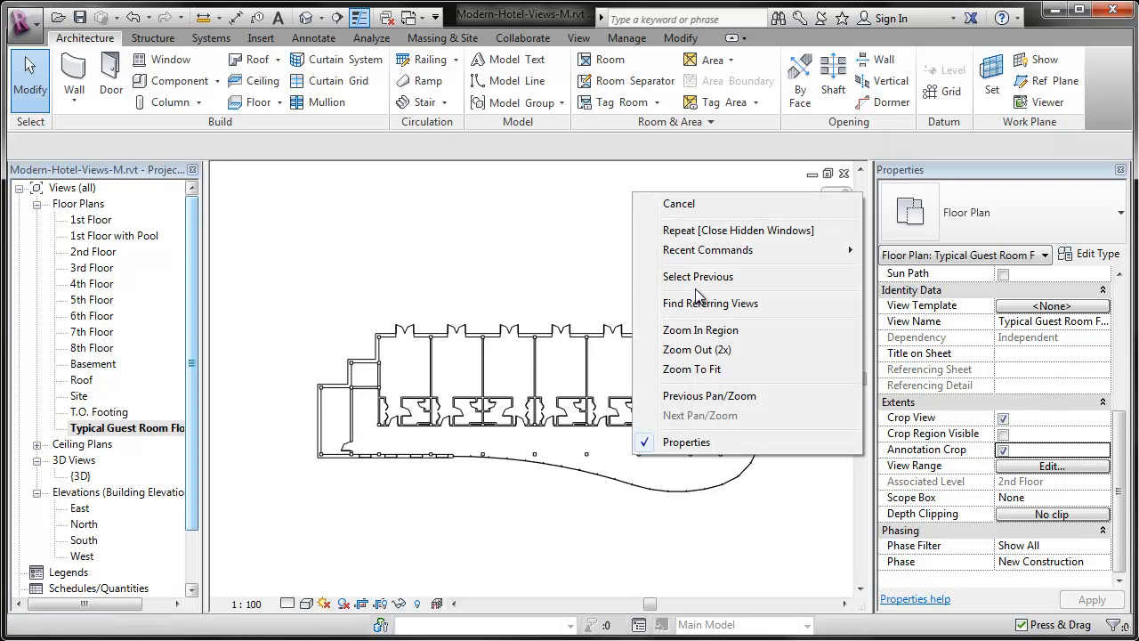
pyautogui.click(692, 368)
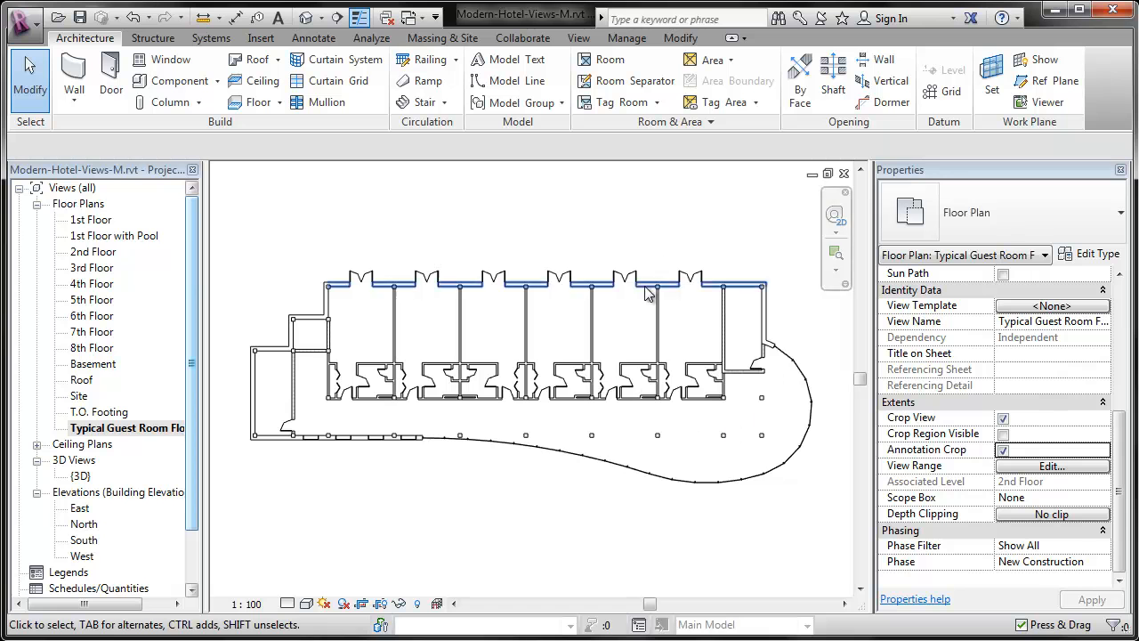
# Draw a callout around the guest room bay next to the stair at the building's east end
pyautogui.scroll(5, 796, 438)
pyautogui.moveTo(795, 312); pyautogui.dragTo(776, 288, button='middle')
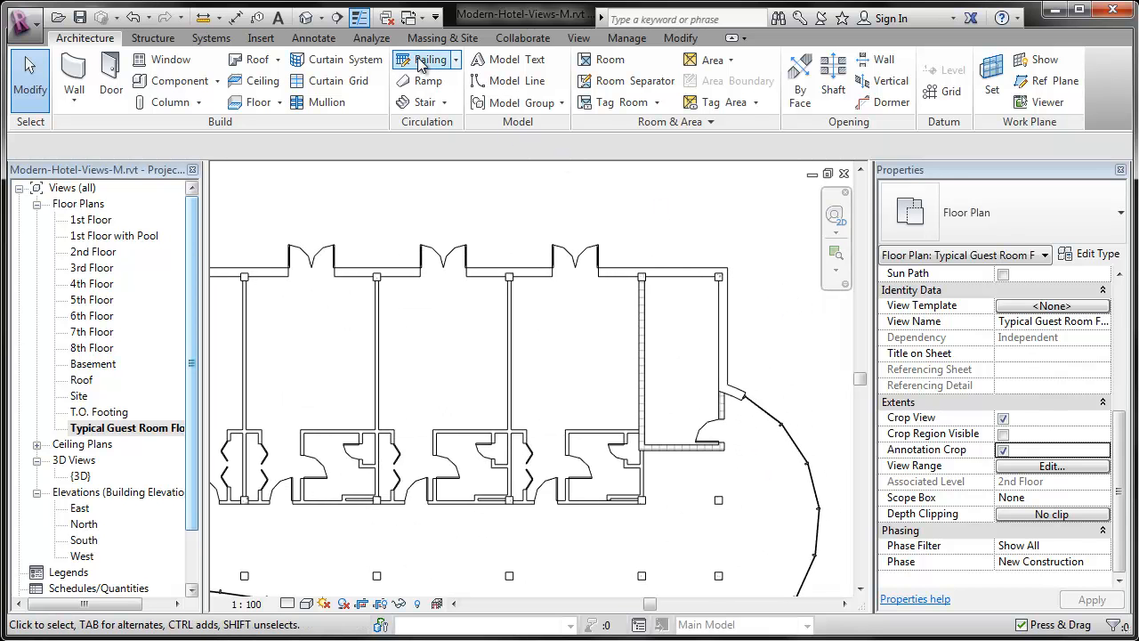
pyautogui.click(581, 42)
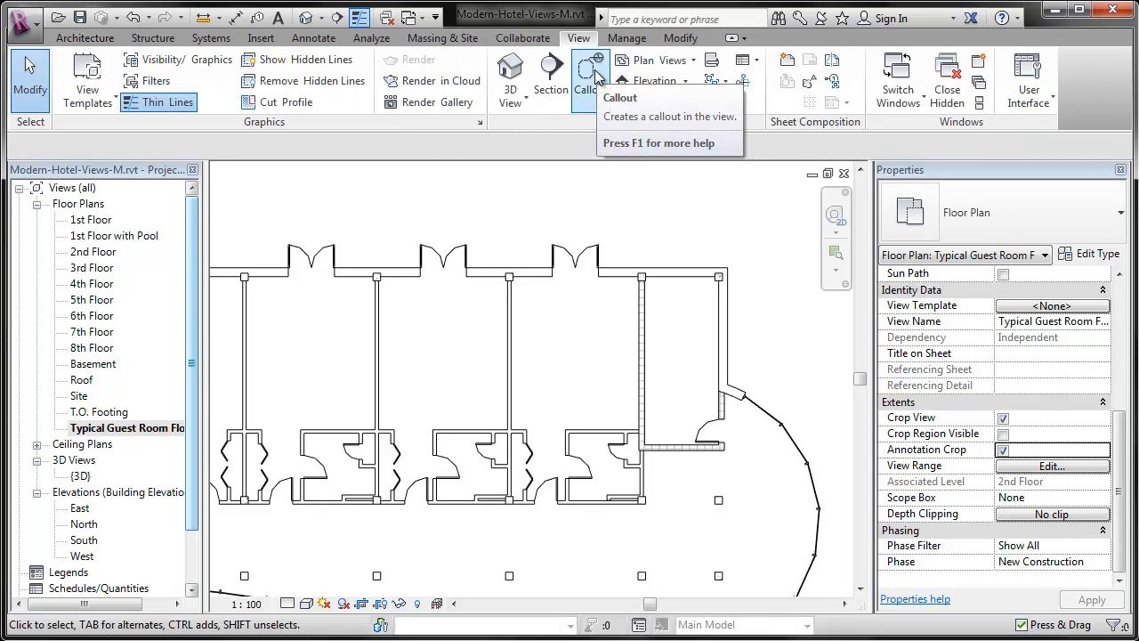
pyautogui.click(590, 79)
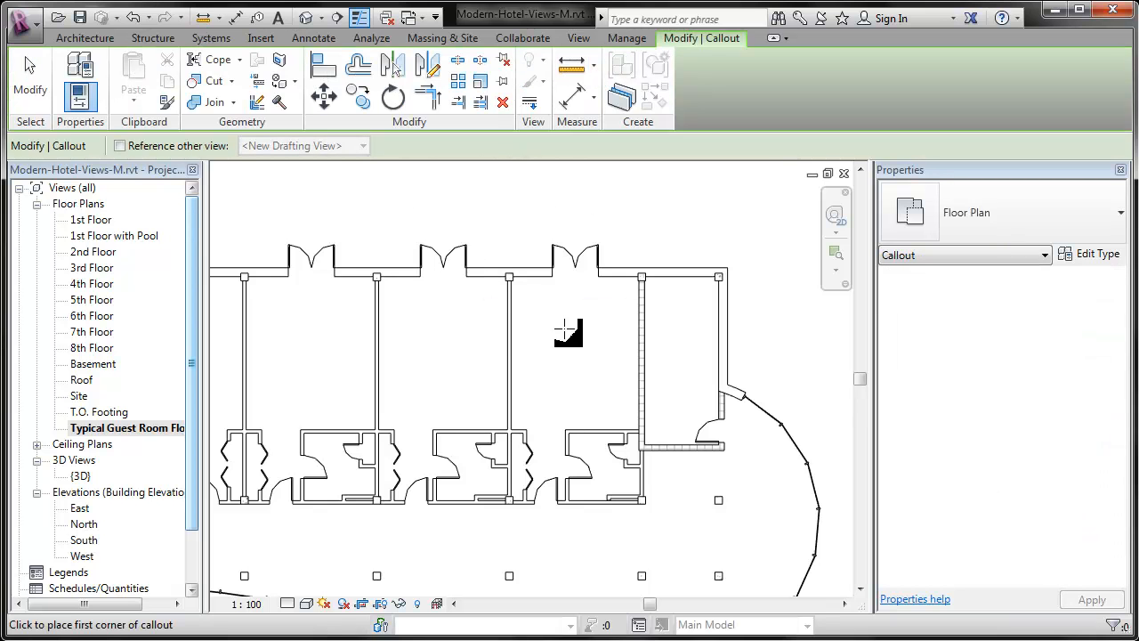
pyautogui.click(490, 527)
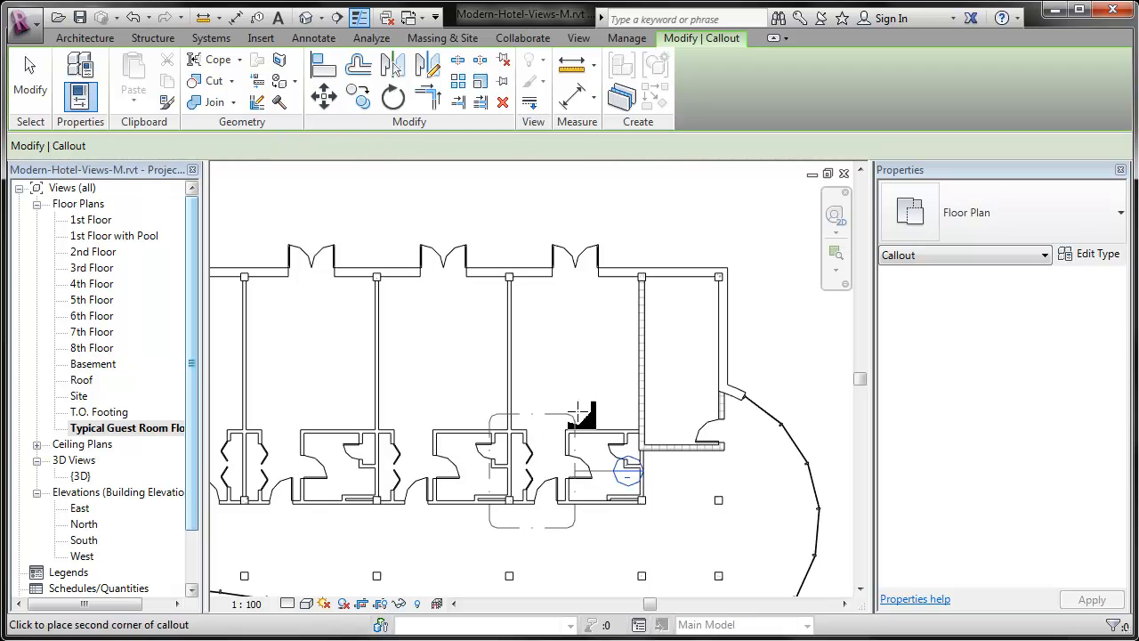
pyautogui.click(662, 236)
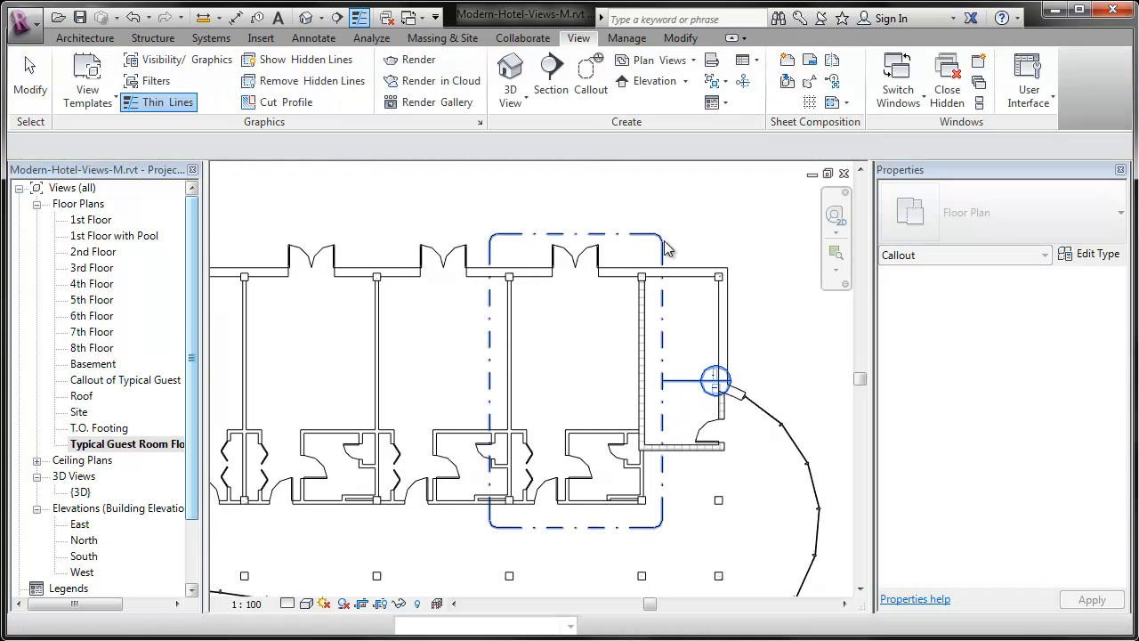
# Move the callout head and its leader outside the building, above the upper right corner of the callout boundary
pyautogui.click(676, 400)
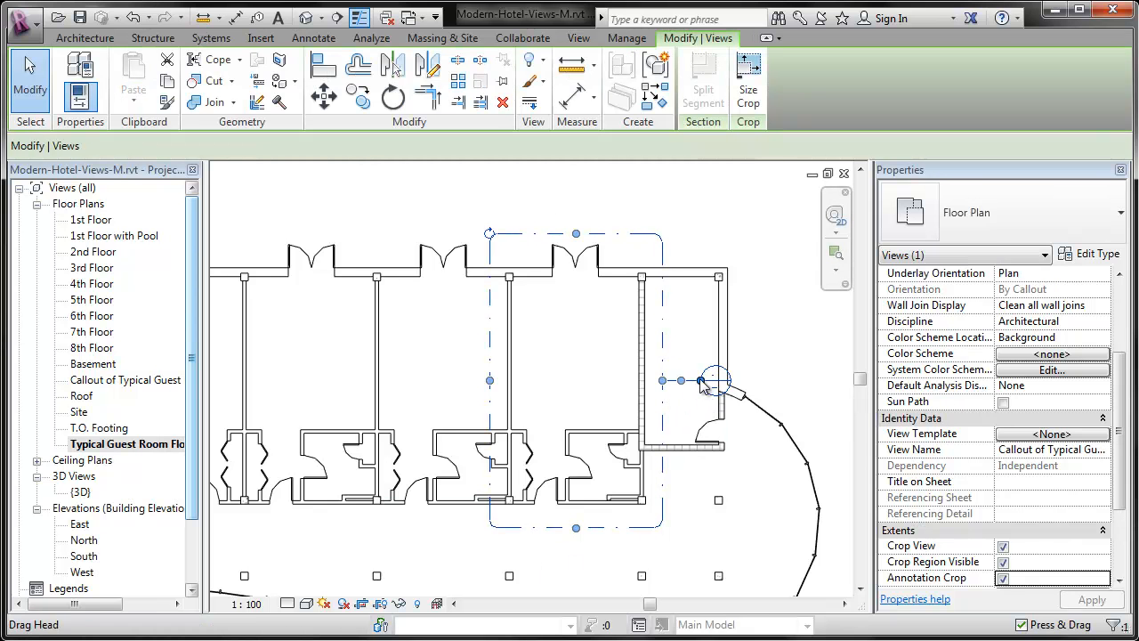
pyautogui.moveTo(700, 380); pyautogui.dragTo(664, 205)
pyautogui.scroll(5, 694, 200)
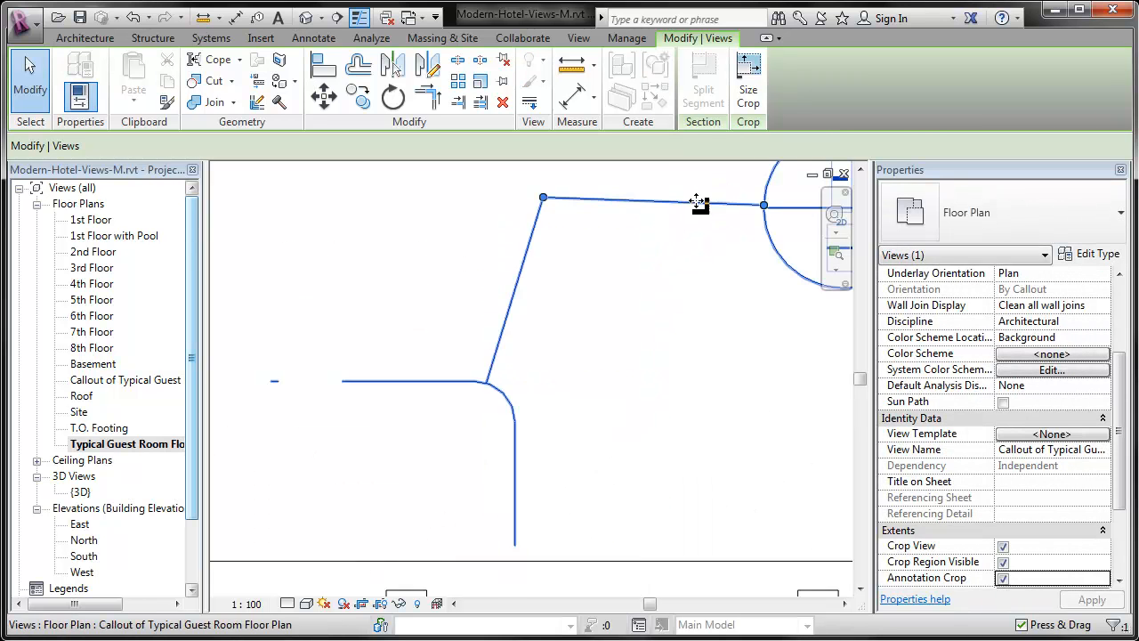
pyautogui.click(598, 264)
pyautogui.scroll(-5, 761, 277)
pyautogui.moveTo(714, 295); pyautogui.dragTo(568, 223, button='middle')
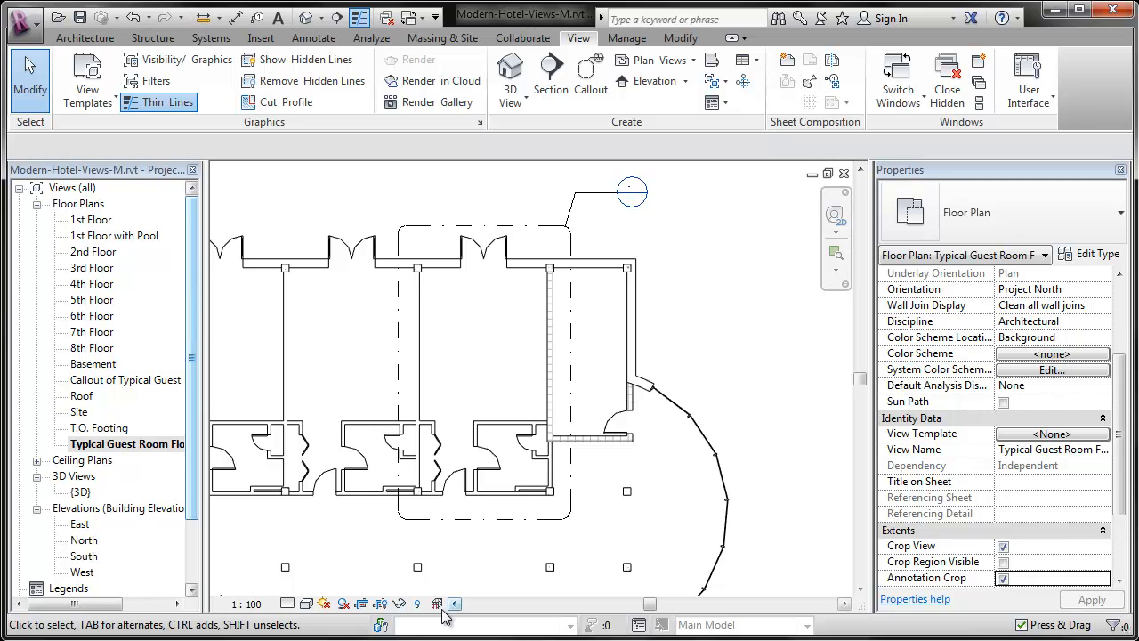
# Open the guest room callout view and rename it "Typical Guest Room - Dimensions Plan"
pyautogui.doubleClick(633, 191)
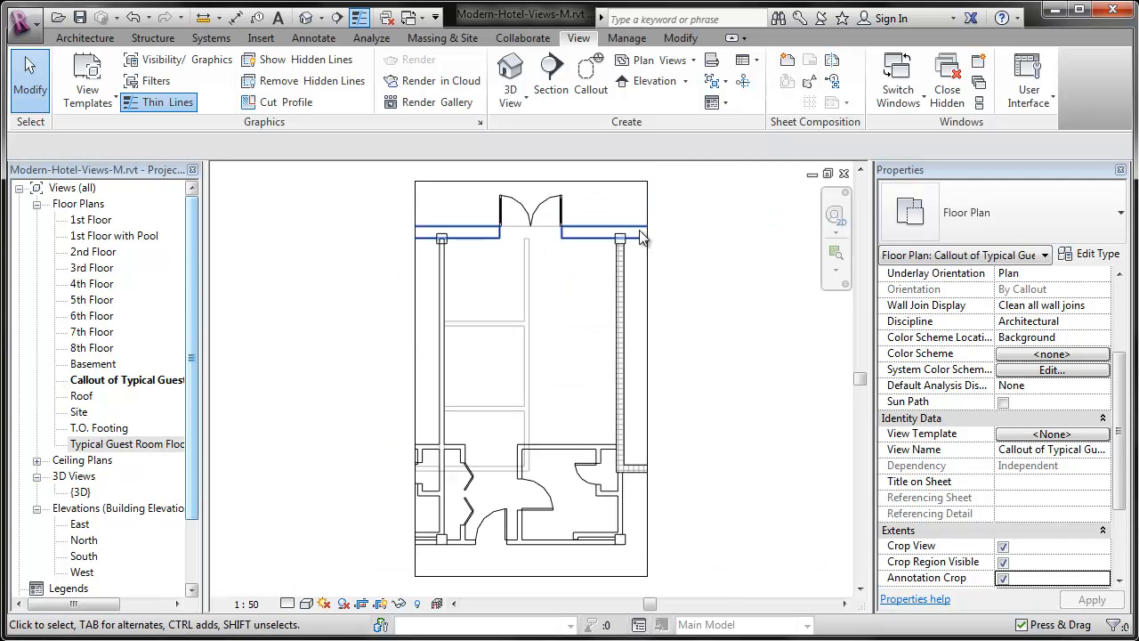
pyautogui.rightClick(163, 383)
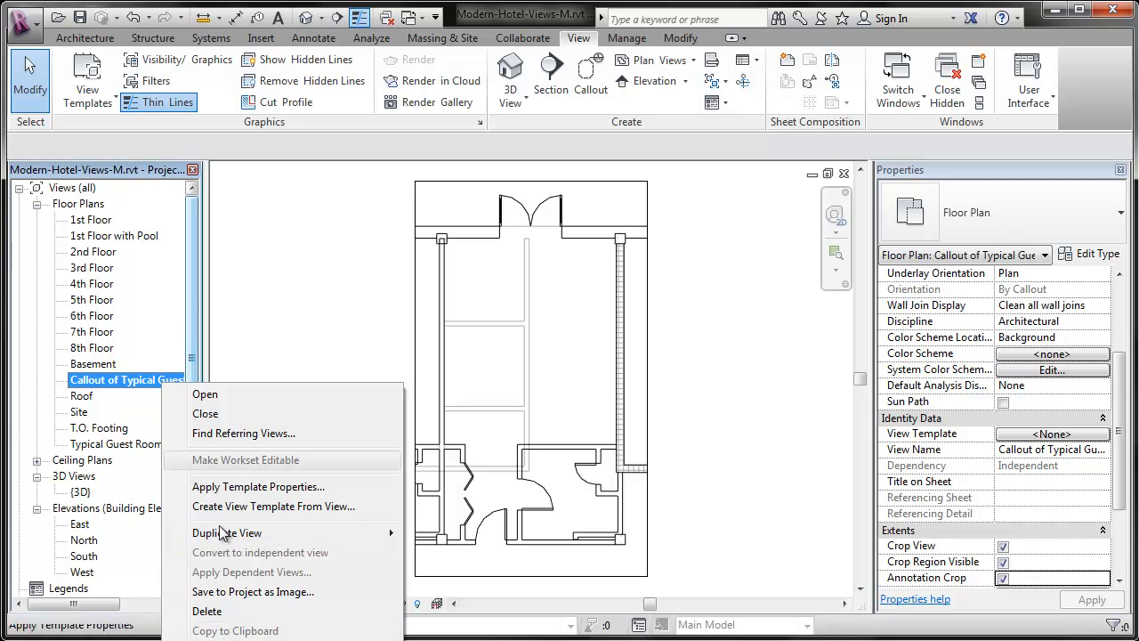
pyautogui.moveTo(194, 279); pyautogui.dragTo(191, 370)
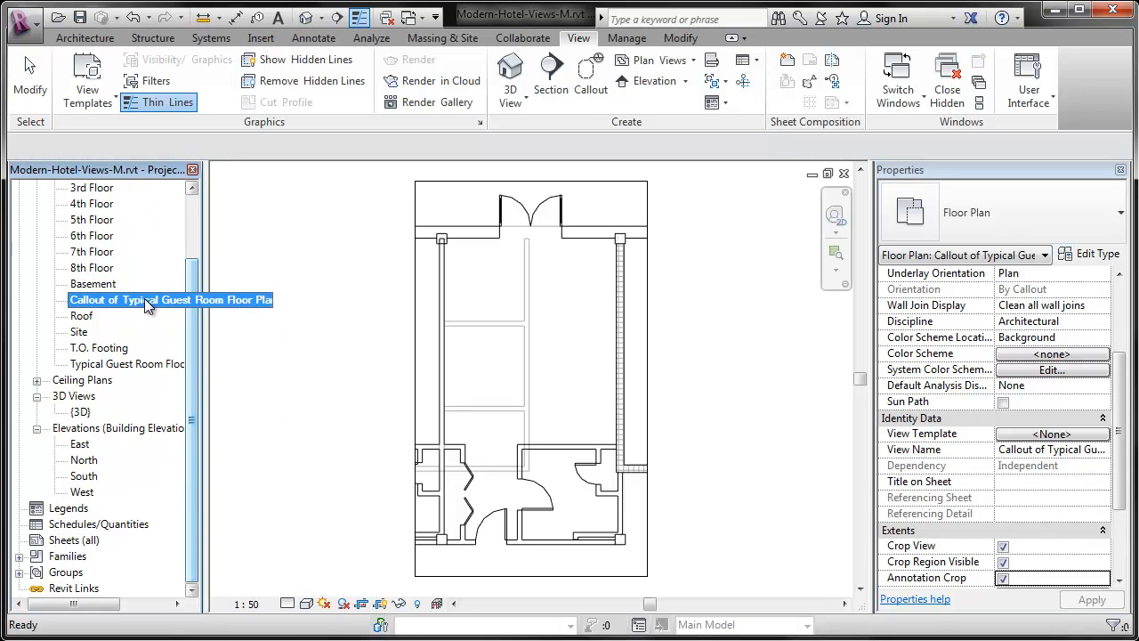
pyautogui.rightClick(145, 299)
pyautogui.click(198, 566)
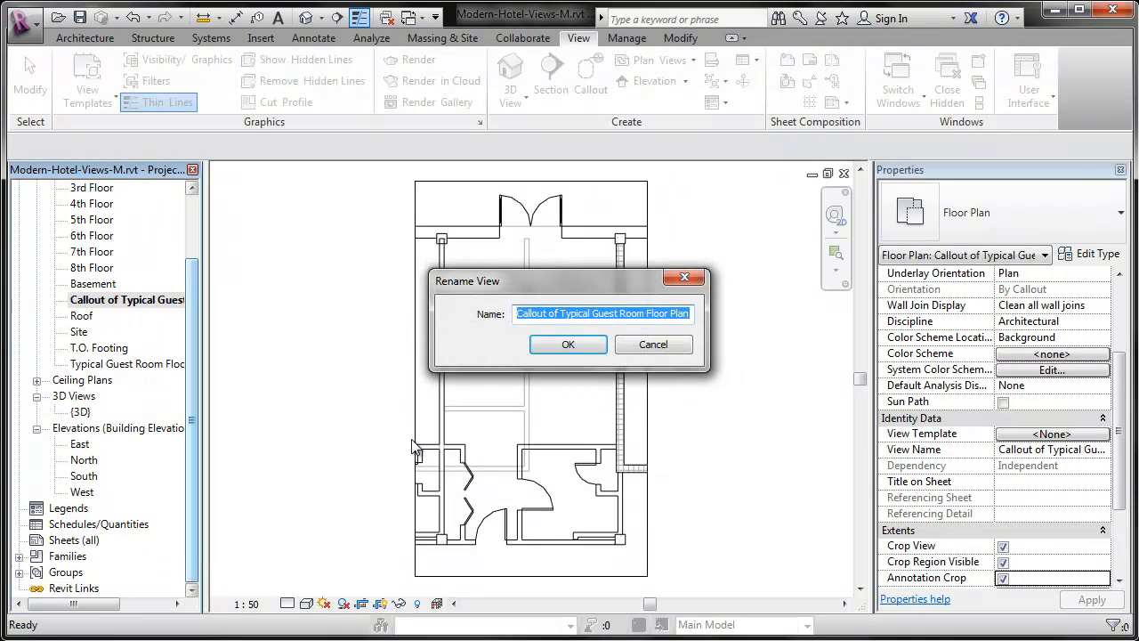
pyautogui.write('Typical Guest')
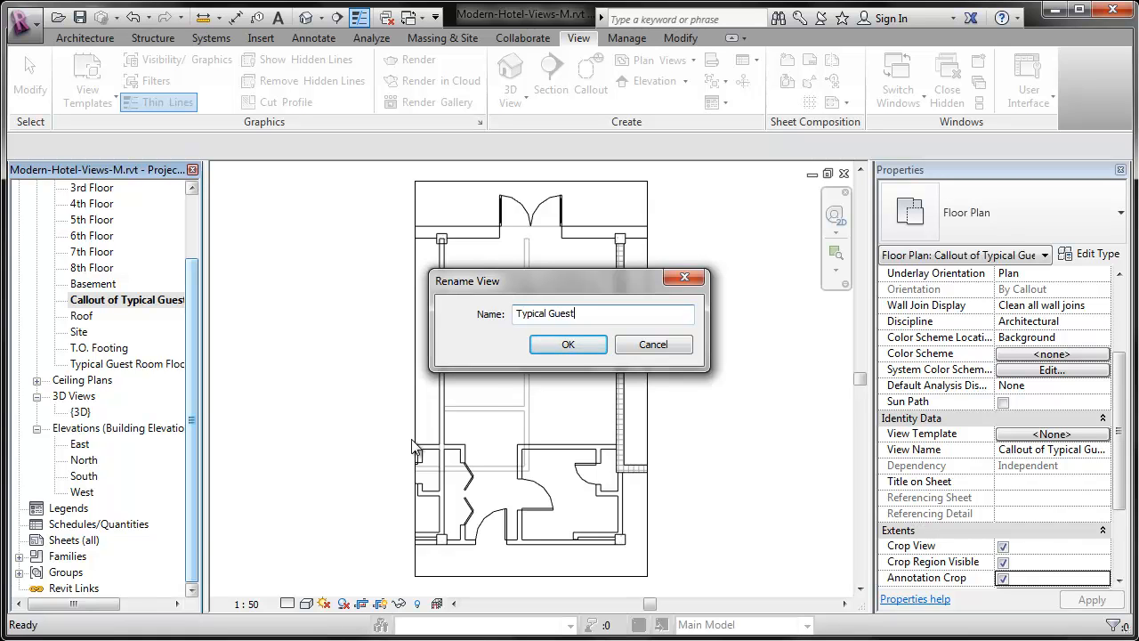
pyautogui.write(' Room - Dimensions Plan')
pyautogui.press('Return')
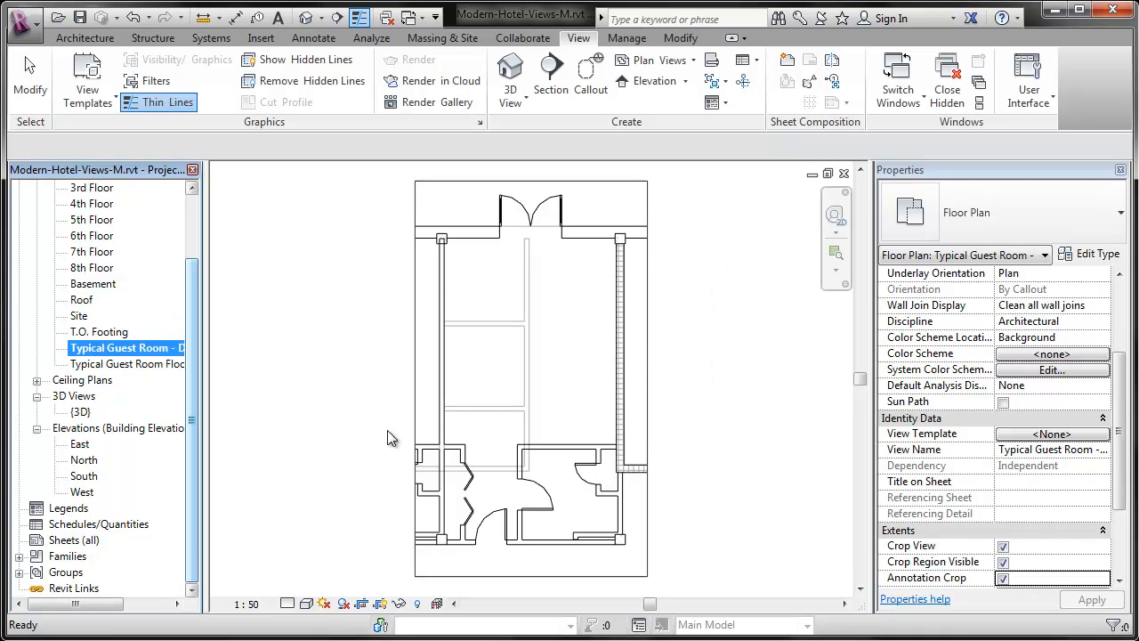
pyautogui.click(374, 436)
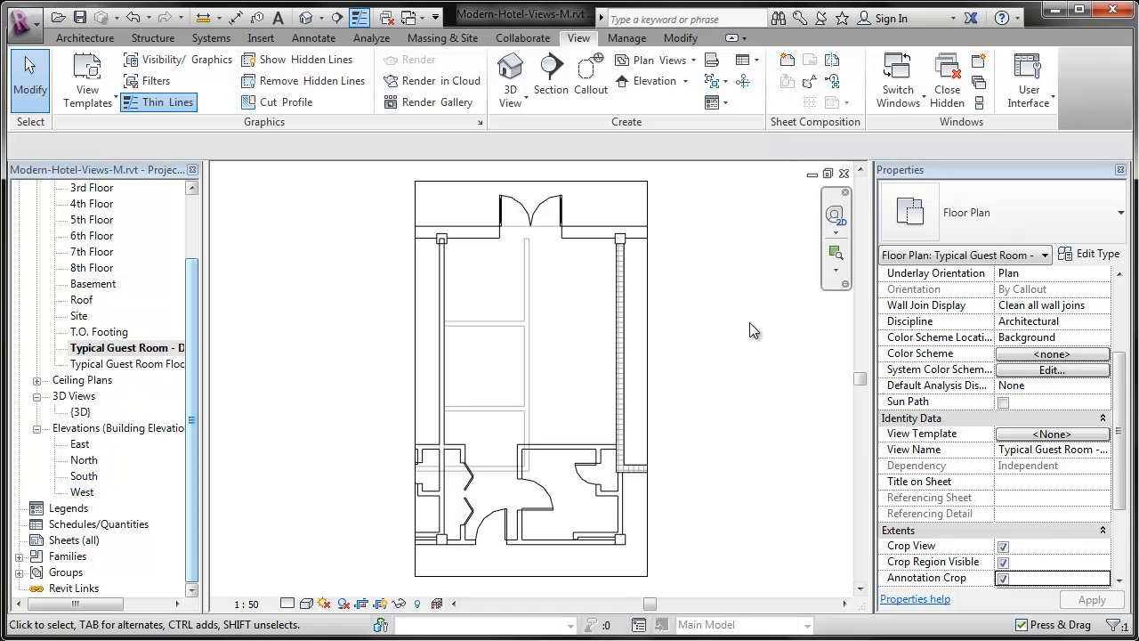
# Set the Underlay of the guest room dimensions plan to None
pyautogui.moveTo(1119, 372); pyautogui.dragTo(1118, 283)
pyautogui.click(1118, 339)
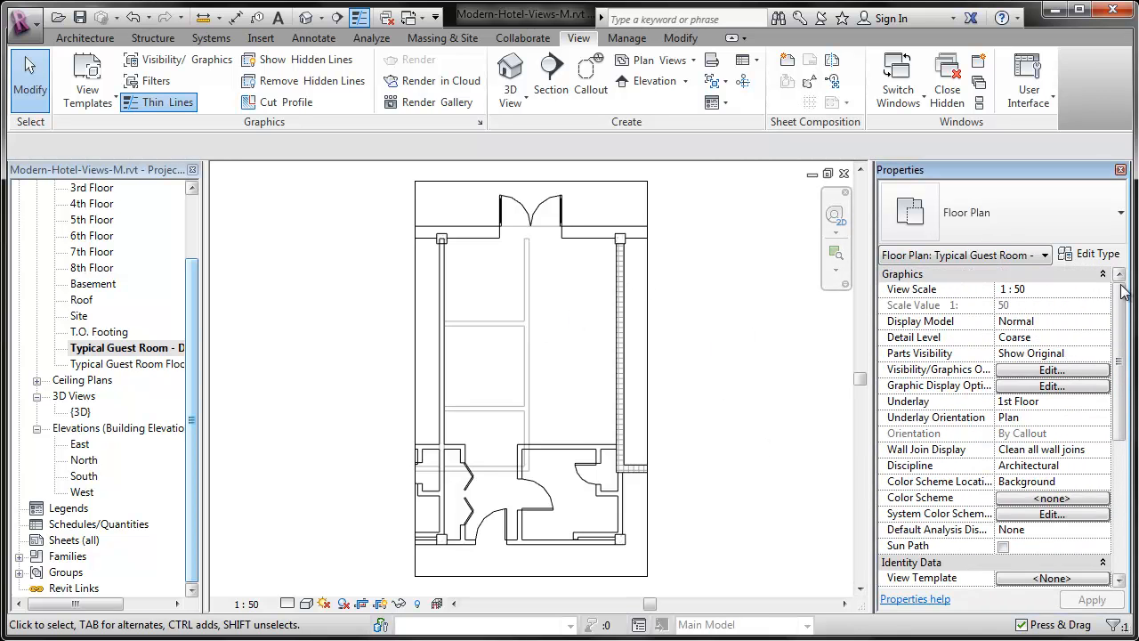
pyautogui.click(1104, 402)
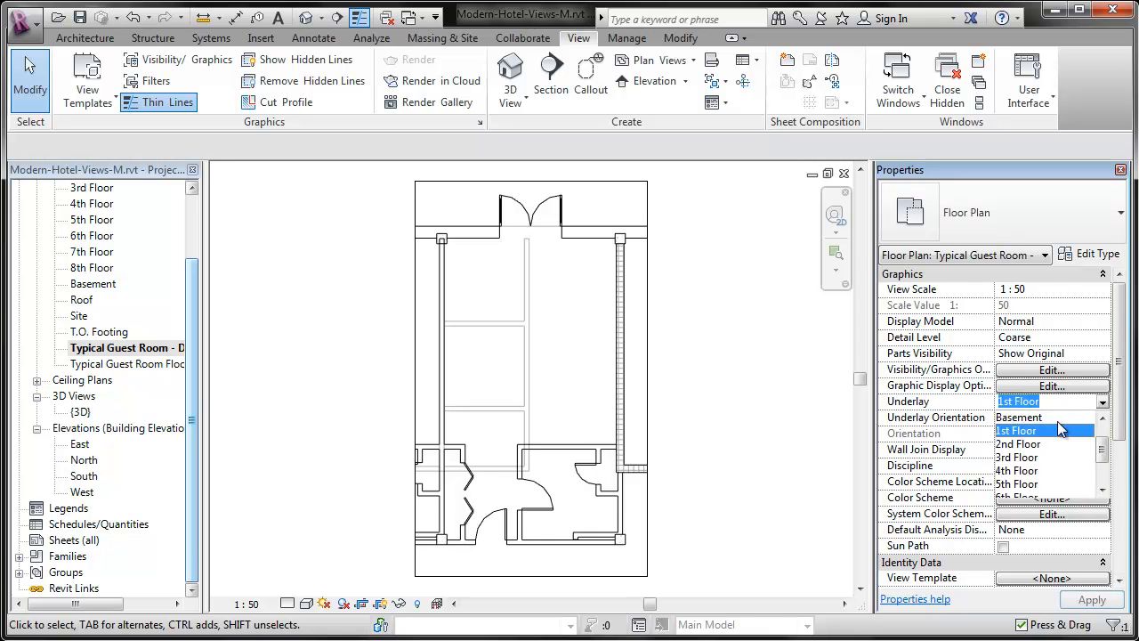
pyautogui.scroll(5, 1063, 418)
pyautogui.click(1019, 416)
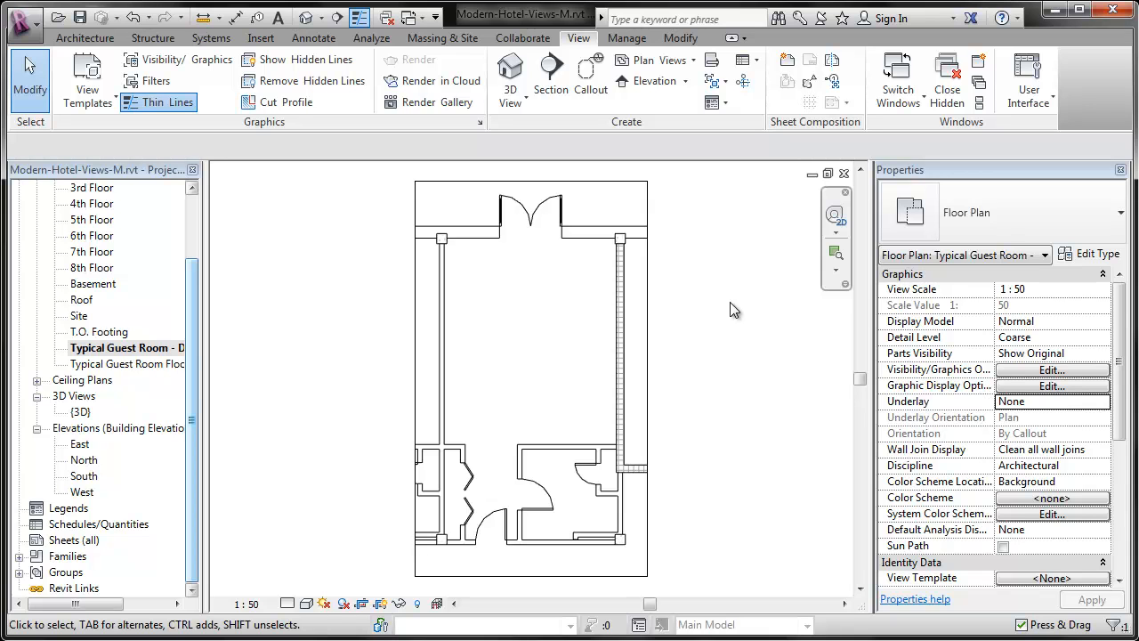
# Widen the Project Browser and duplicate the Typical Guest Room - Dimensions Plan view without detailing
pyautogui.click(173, 349)
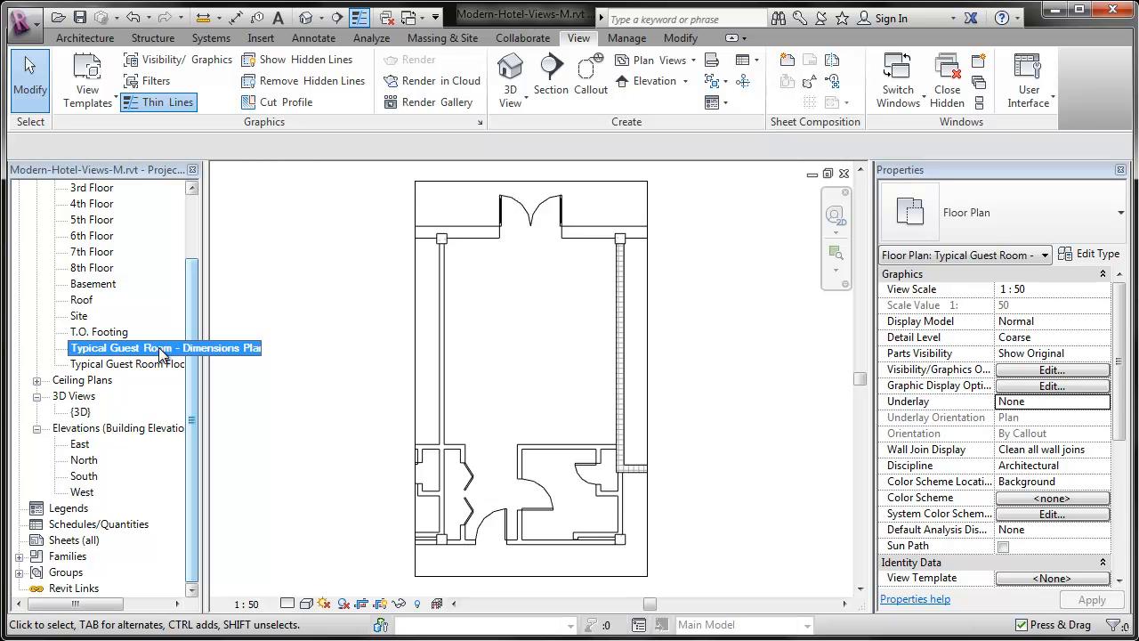
pyautogui.moveTo(203, 298); pyautogui.dragTo(299, 298)
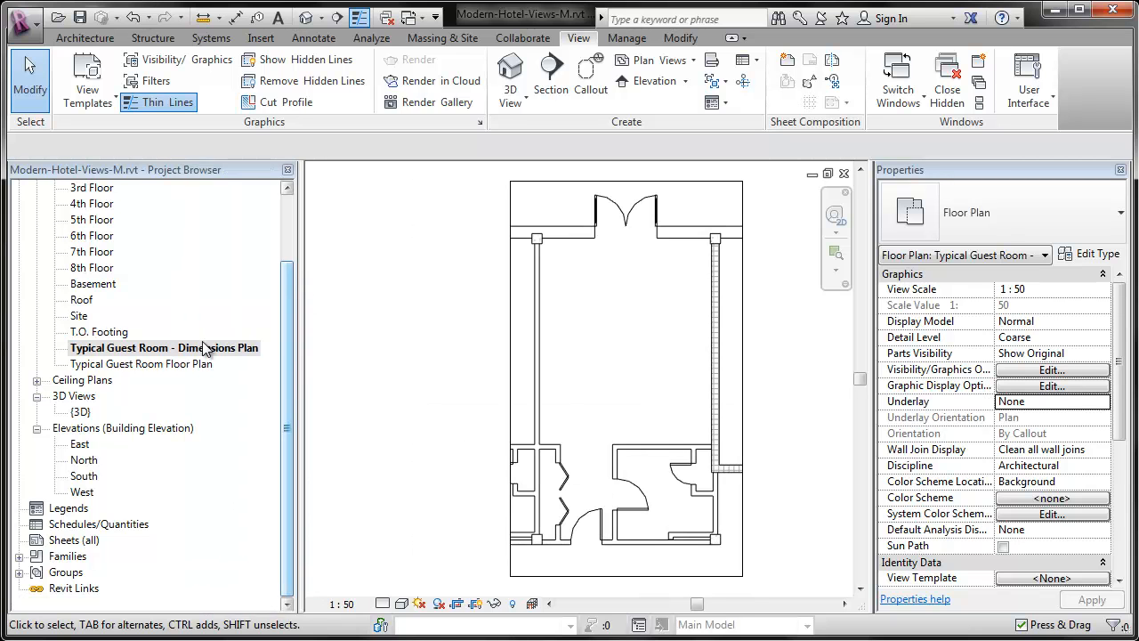
pyautogui.rightClick(205, 347)
pyautogui.moveTo(374, 492)
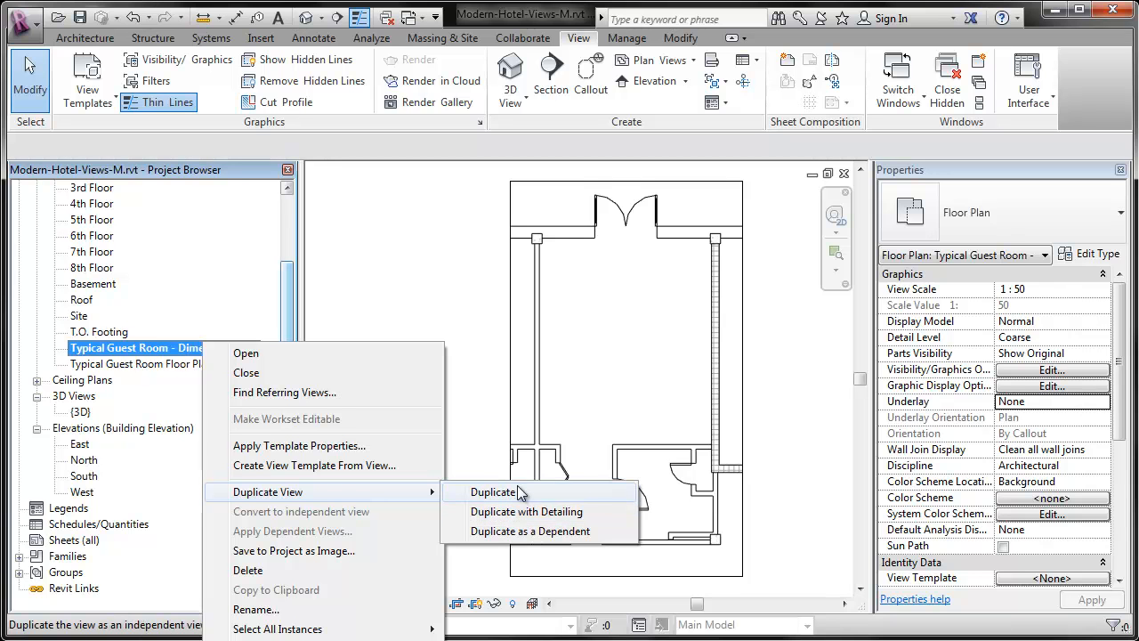
pyautogui.click(493, 492)
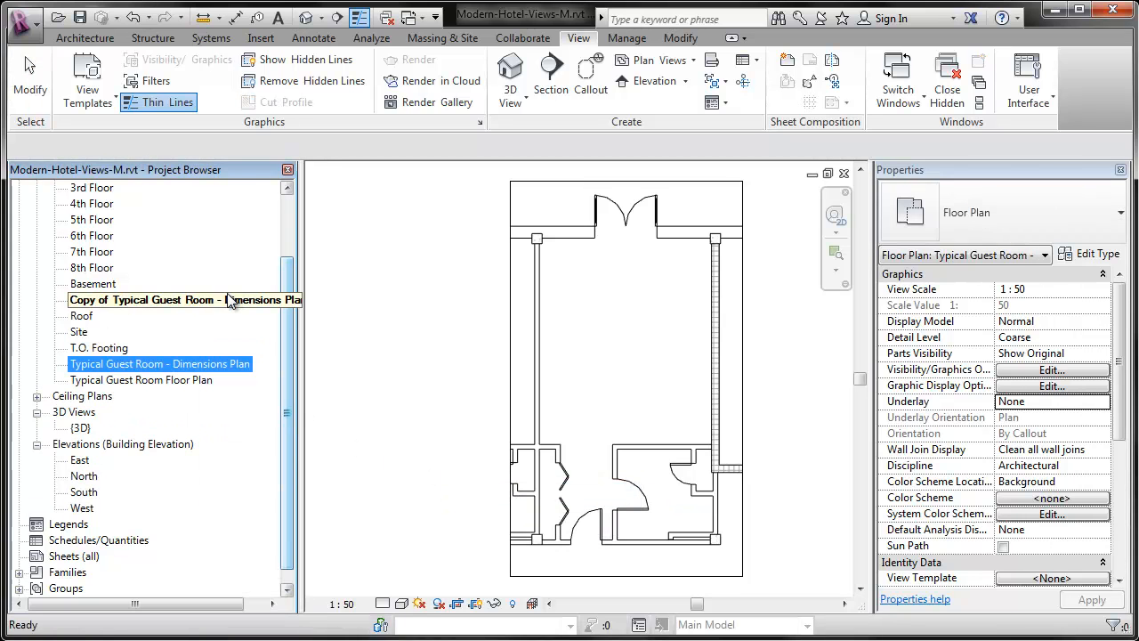
# Rename the copied dimensions plan view as "Typical Guest Room - Furniture Plan"
pyautogui.rightClick(234, 307)
pyautogui.click(275, 566)
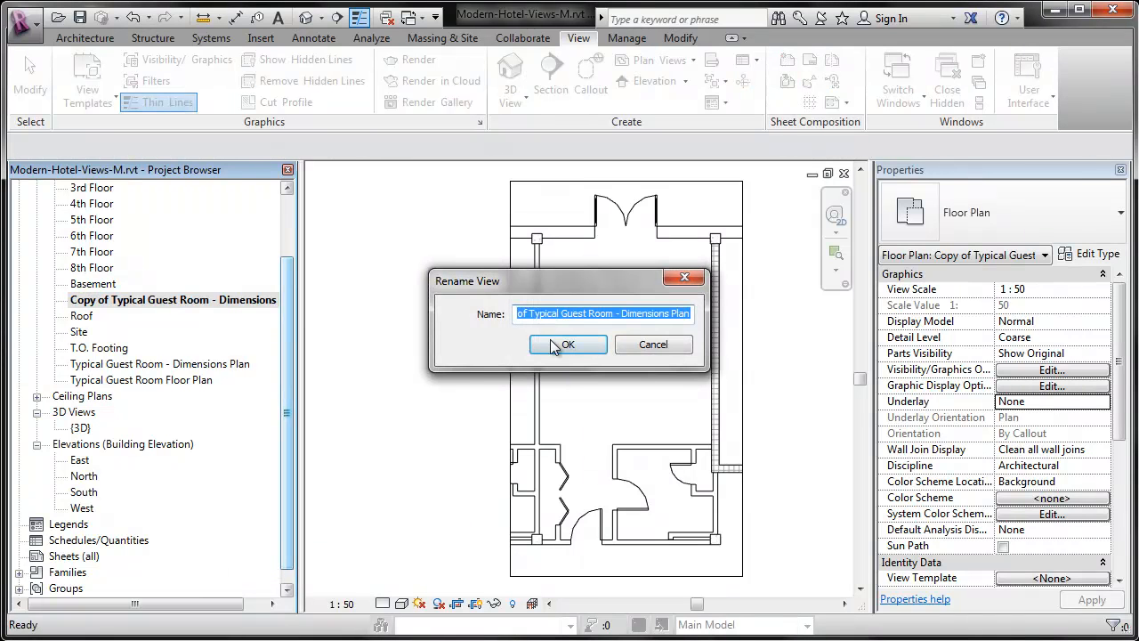
pyautogui.click(531, 314)
pyautogui.hotkey('shift', 'Home')
pyautogui.press('Delete')
pyautogui.moveTo(609, 313); pyautogui.dragTo(839, 326)
pyautogui.write('F')
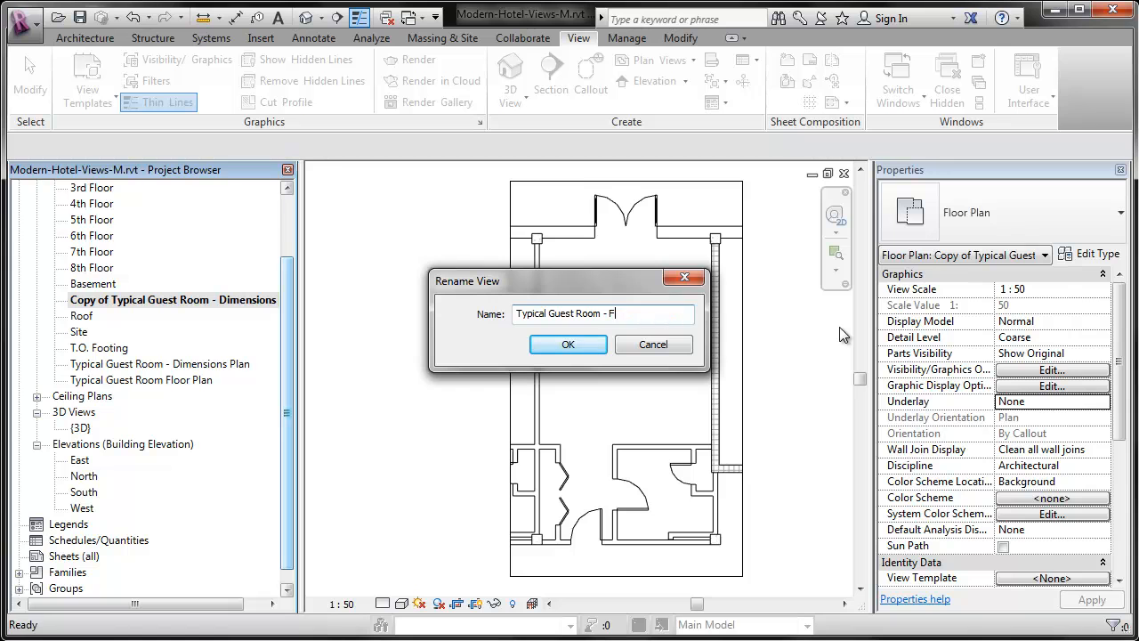
pyautogui.write('urniture Plan')
pyautogui.press('Return')
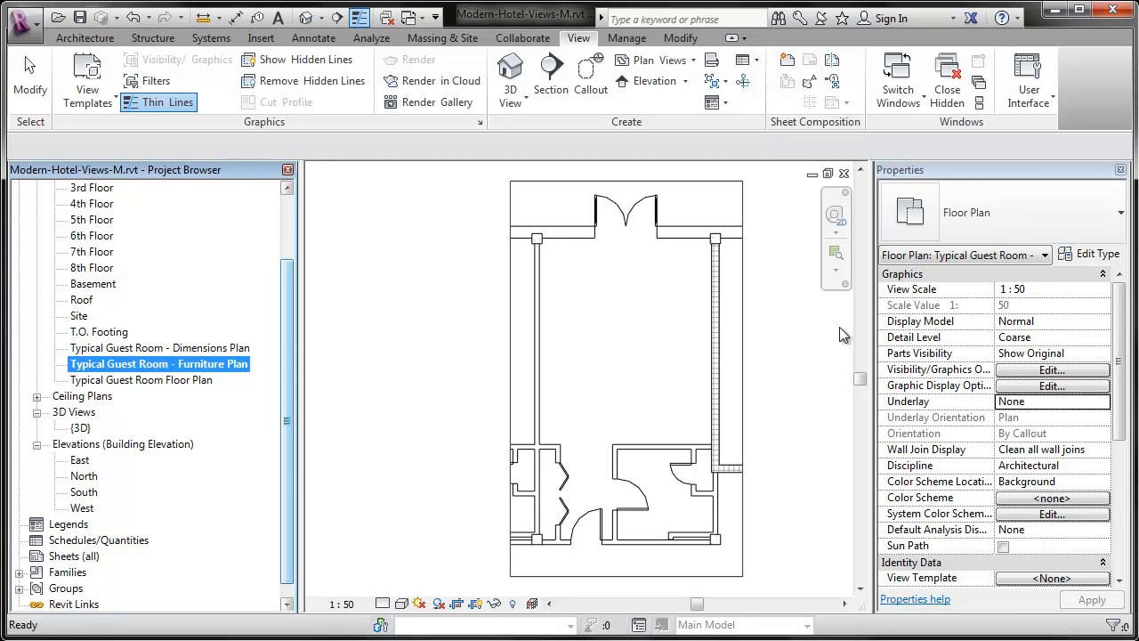
pyautogui.click(500, 358)
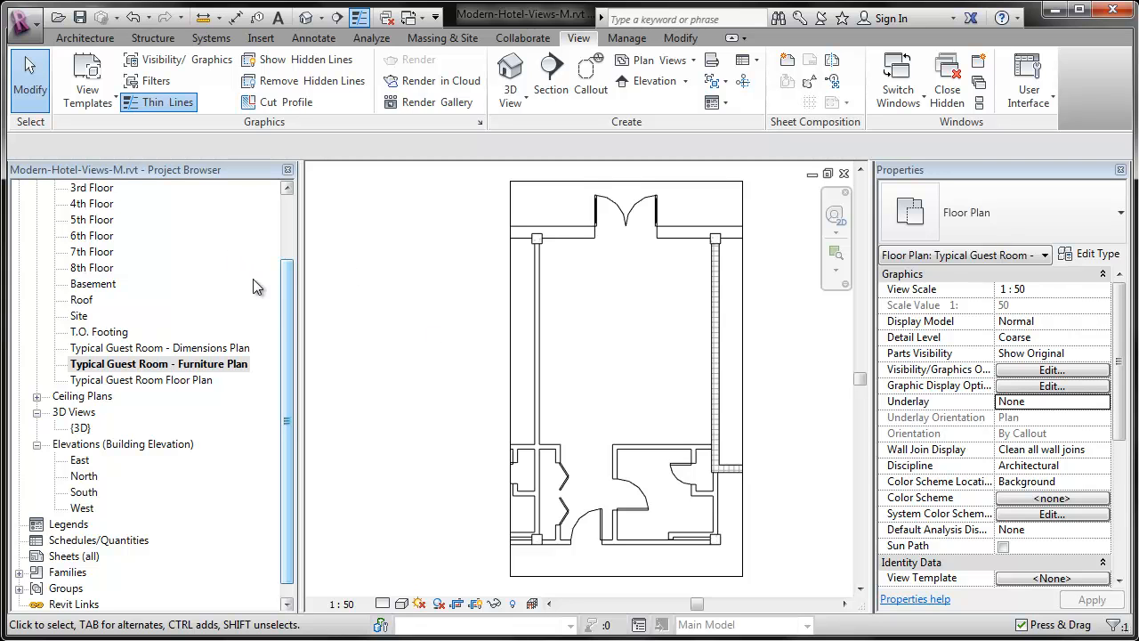
# Open the 1st Floor plan and draw a callout around the stair room between grids A–B and 3–5
pyautogui.moveTo(287, 297); pyautogui.dragTo(255, 204)
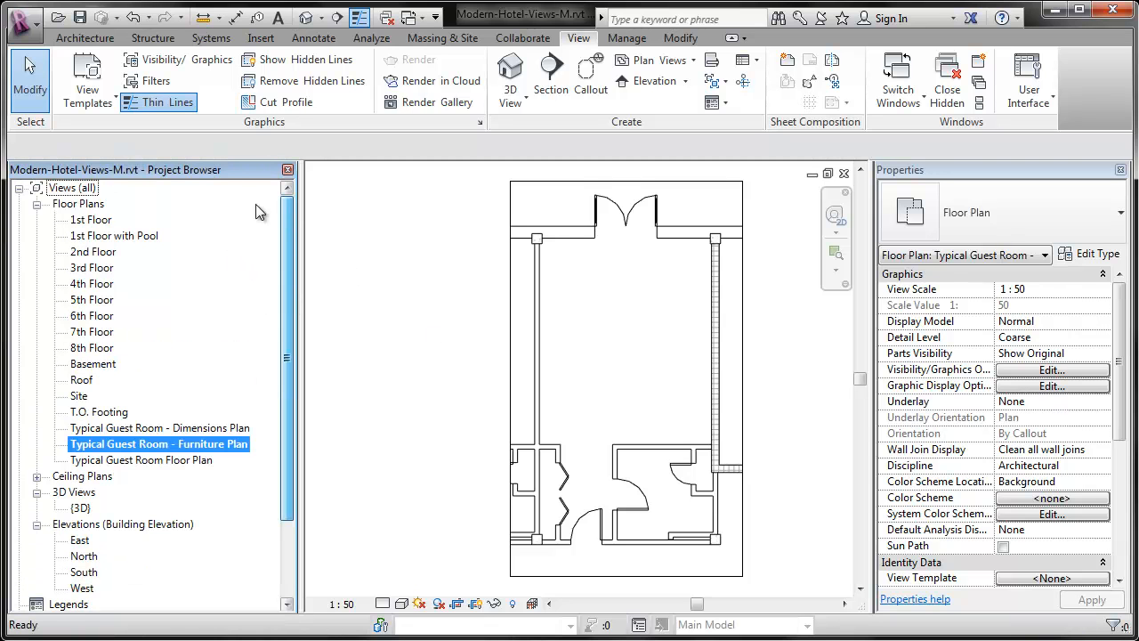
pyautogui.doubleClick(93, 220)
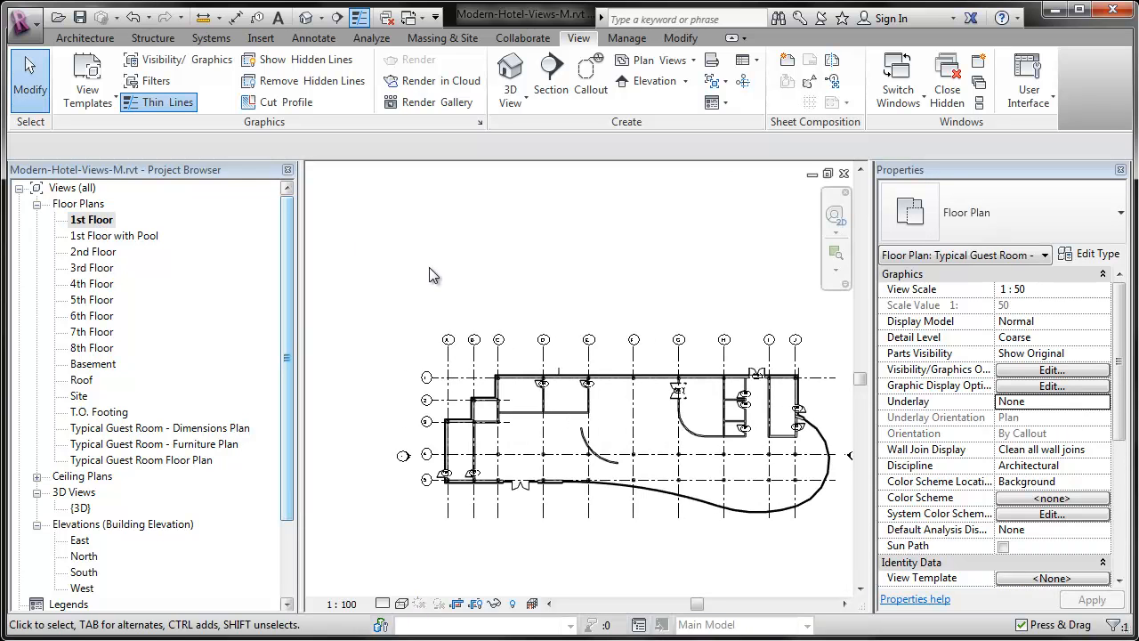
pyautogui.moveTo(503, 291); pyautogui.dragTo(427, 249, button='middle')
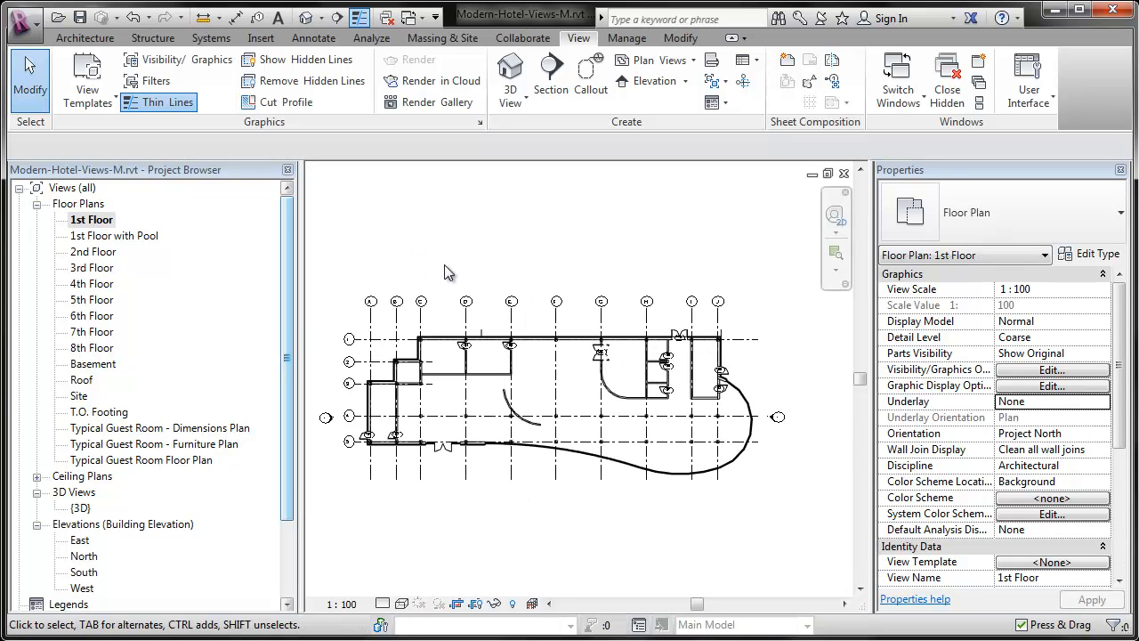
pyautogui.click(589, 71)
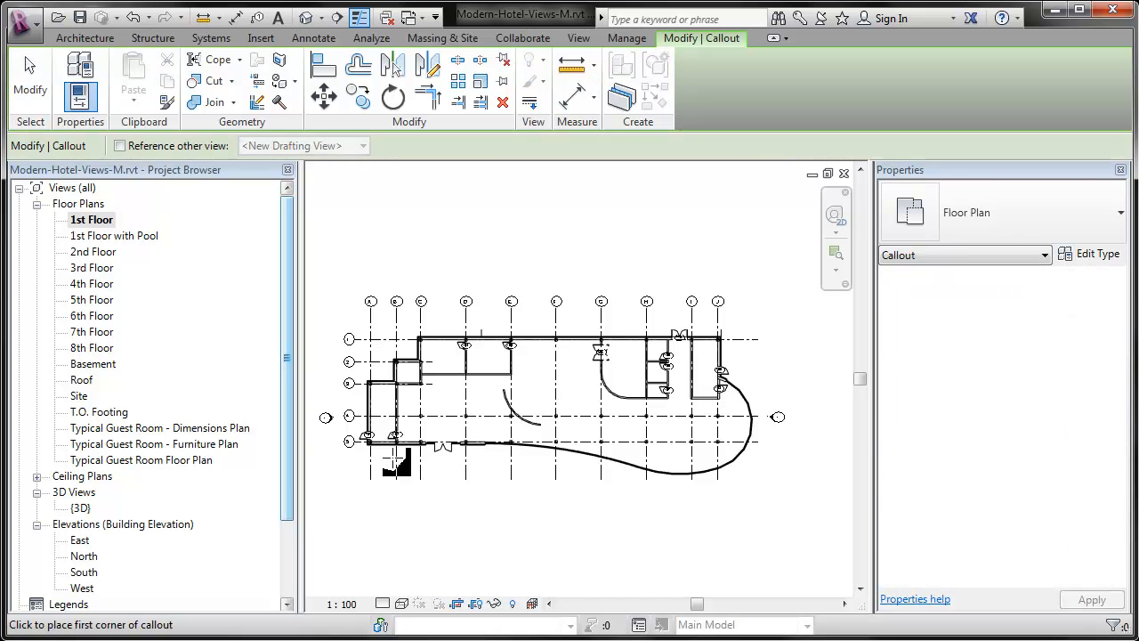
pyautogui.moveTo(411, 463); pyautogui.dragTo(429, 460, button='middle')
pyautogui.scroll(4, 405, 427)
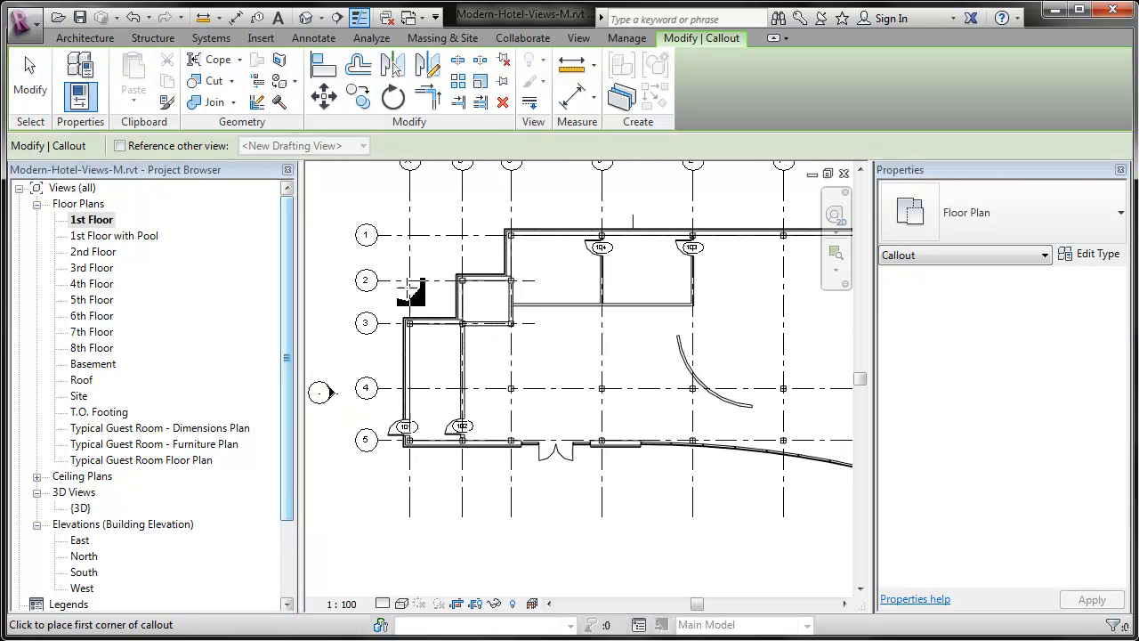
pyautogui.click(398, 314)
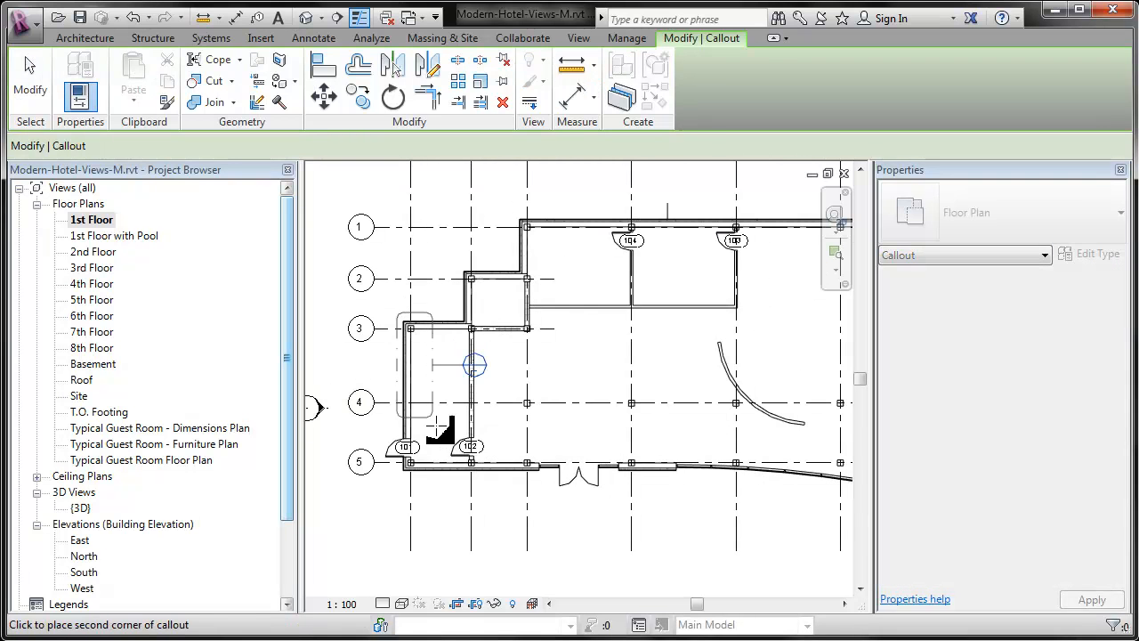
pyautogui.click(482, 482)
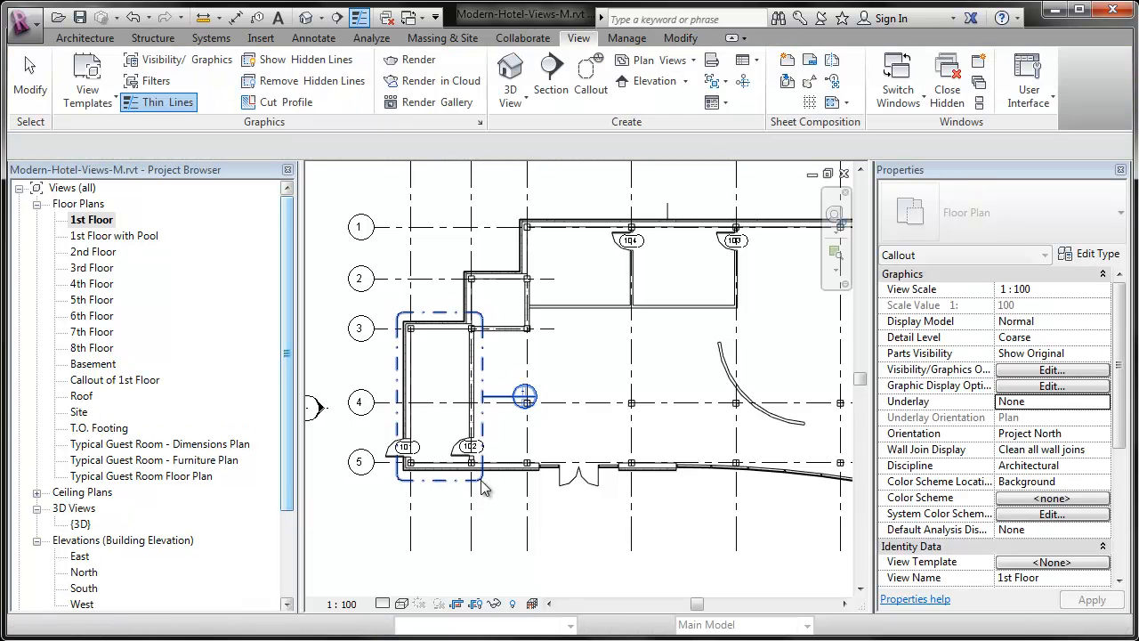
# Move the head of the callout at grids A–B to the outer side of the building, between grids 3 and 4
pyautogui.moveTo(481, 486); pyautogui.dragTo(674, 510, button='middle')
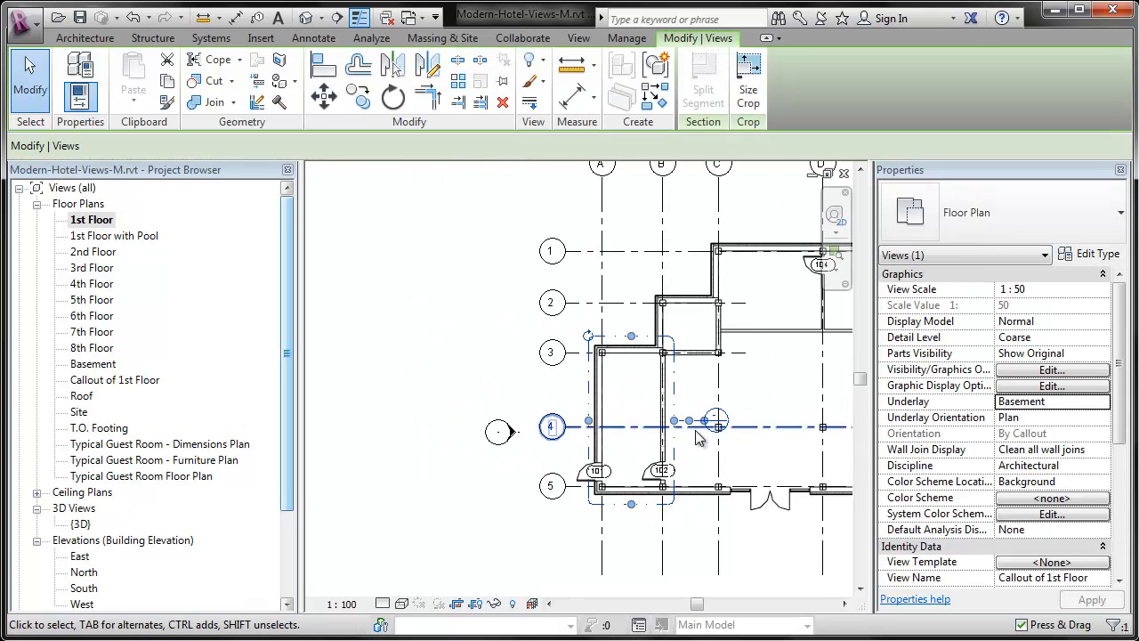
pyautogui.moveTo(703, 425); pyautogui.dragTo(591, 391)
pyautogui.moveTo(549, 385); pyautogui.dragTo(549, 385)
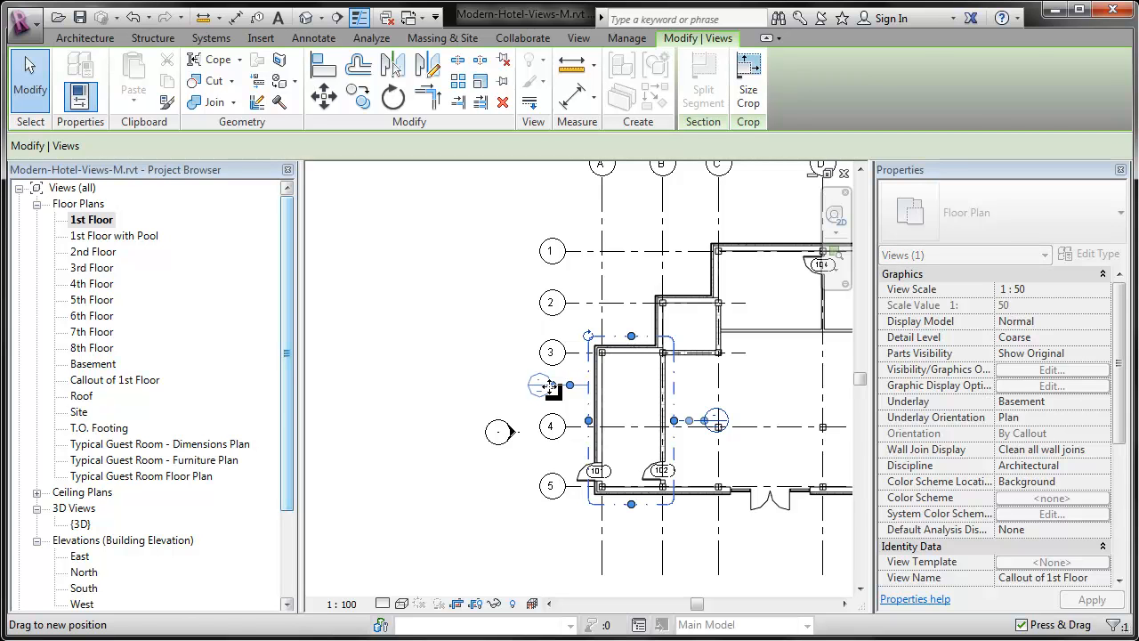
pyautogui.click(338, 299)
# Draw a callout around the room between grids I and J, including doors 108 and 109
pyautogui.scroll(-6, 338, 300)
pyautogui.scroll(1, 703, 317)
pyautogui.scroll(2, 710, 324)
pyautogui.click(590, 78)
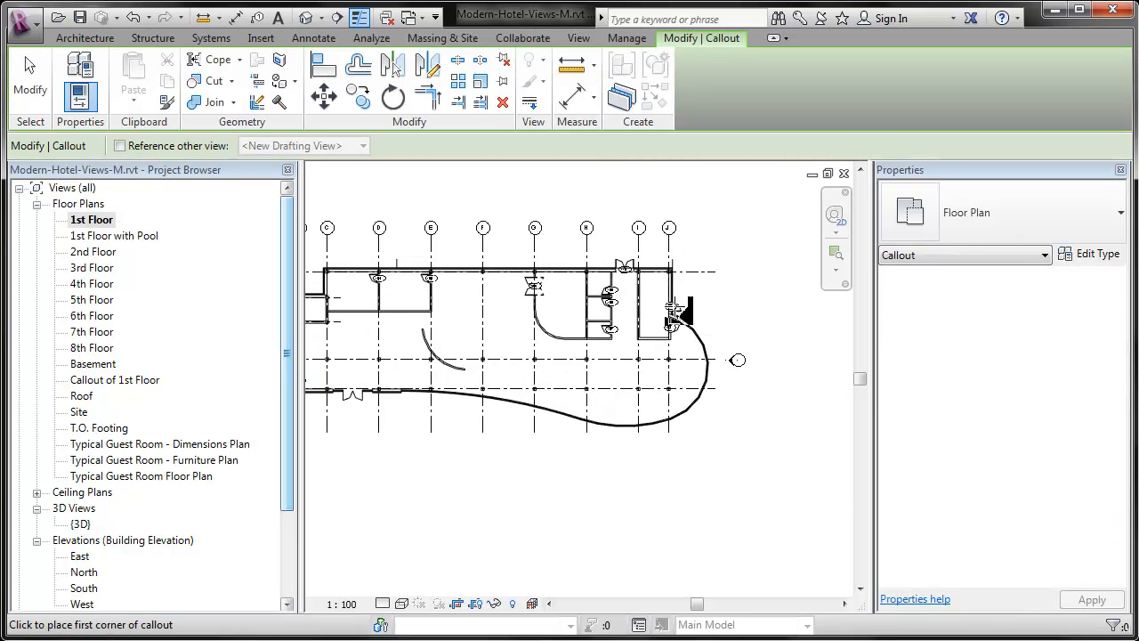
pyautogui.scroll(2, 667, 302)
pyautogui.scroll(2, 631, 223)
pyautogui.click(592, 453)
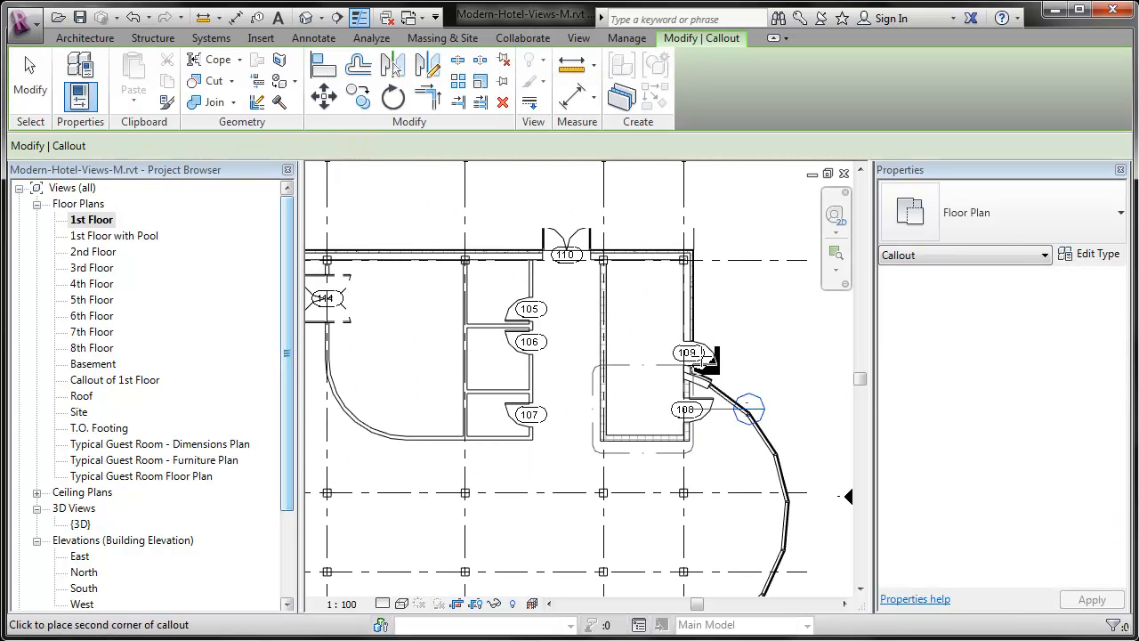
pyautogui.click(709, 237)
pyautogui.press('Escape')
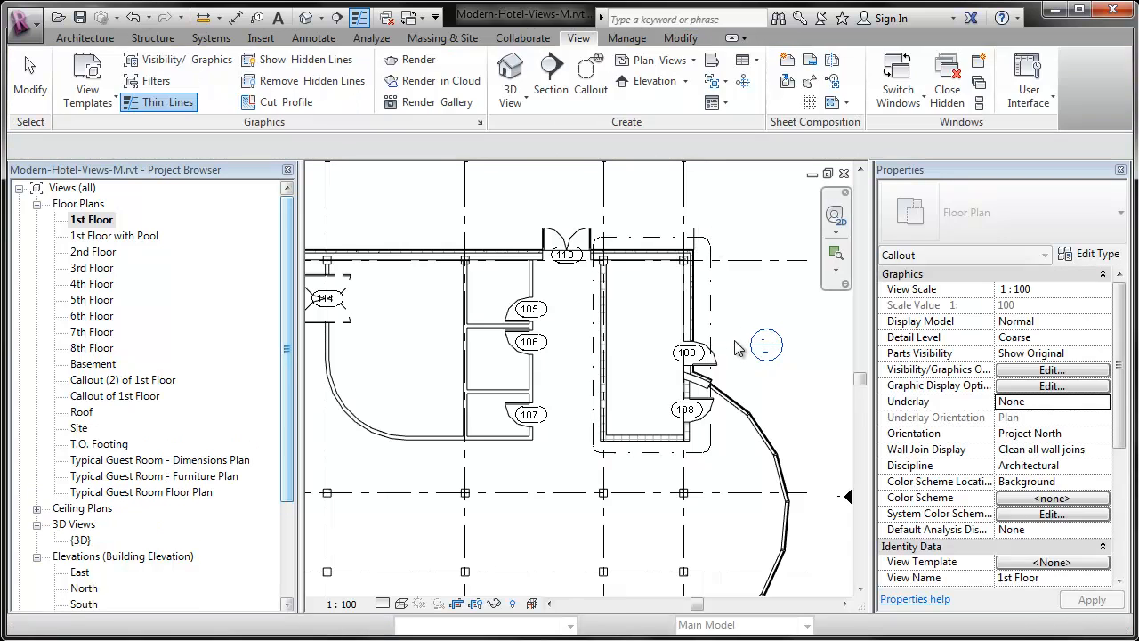
# Move the head of the callout at grids I–J outside the building, diagonally above its upper outer corner
pyautogui.click(737, 352)
pyautogui.moveTo(763, 349); pyautogui.dragTo(746, 222)
pyautogui.click(774, 326)
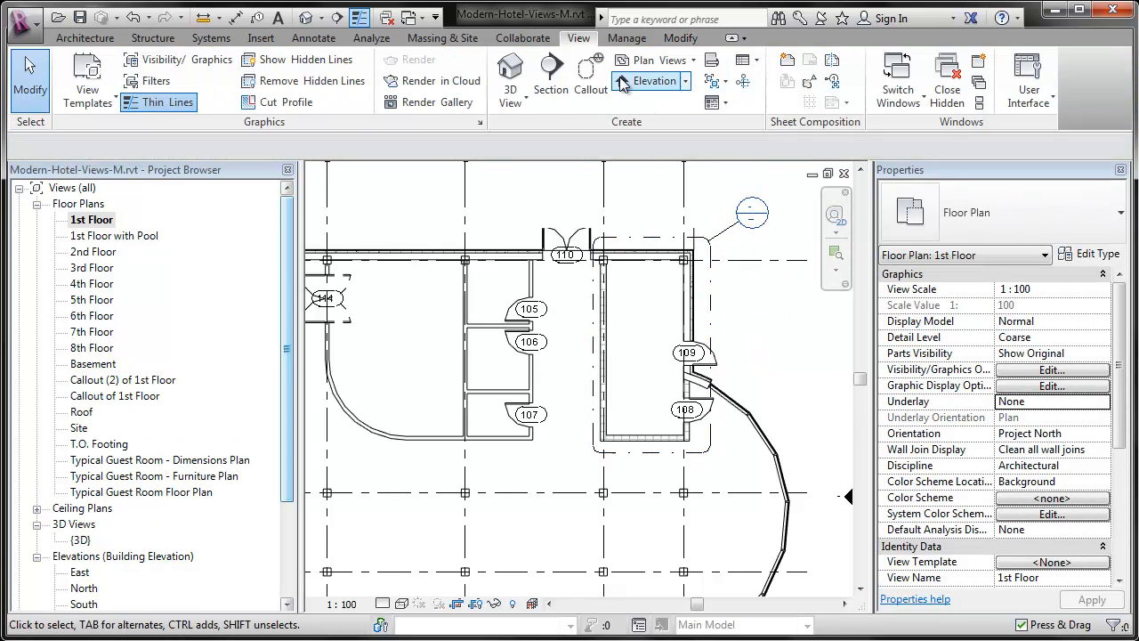
# Draw a callout around the restrooms at doors 105 and 106 and move its head above the exterior wall
pyautogui.click(592, 76)
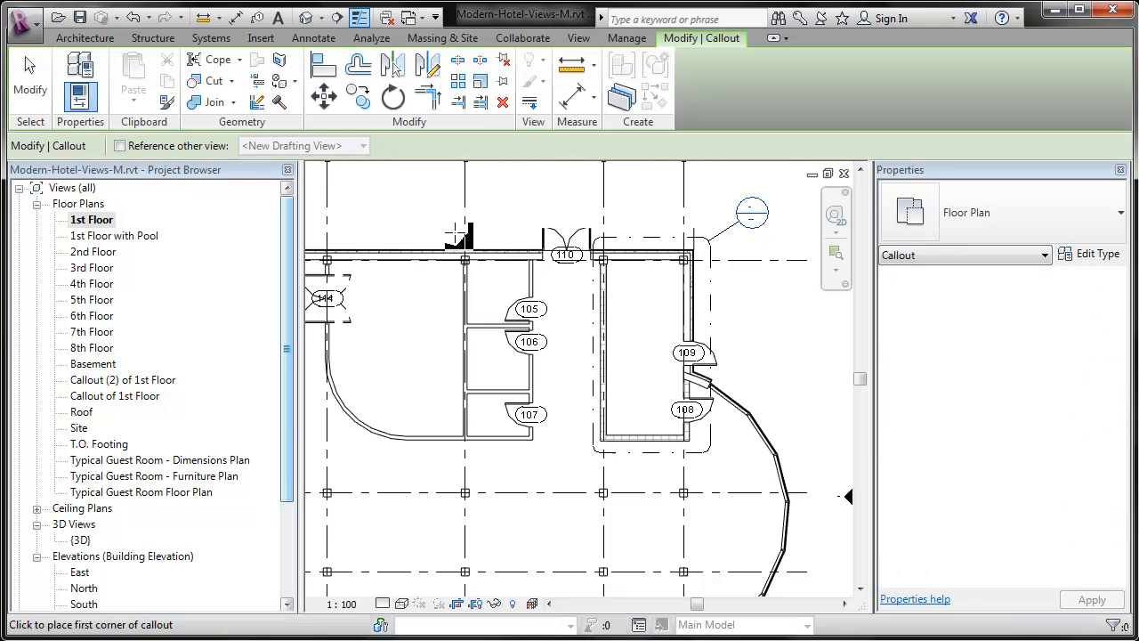
pyautogui.click(454, 233)
pyautogui.click(547, 400)
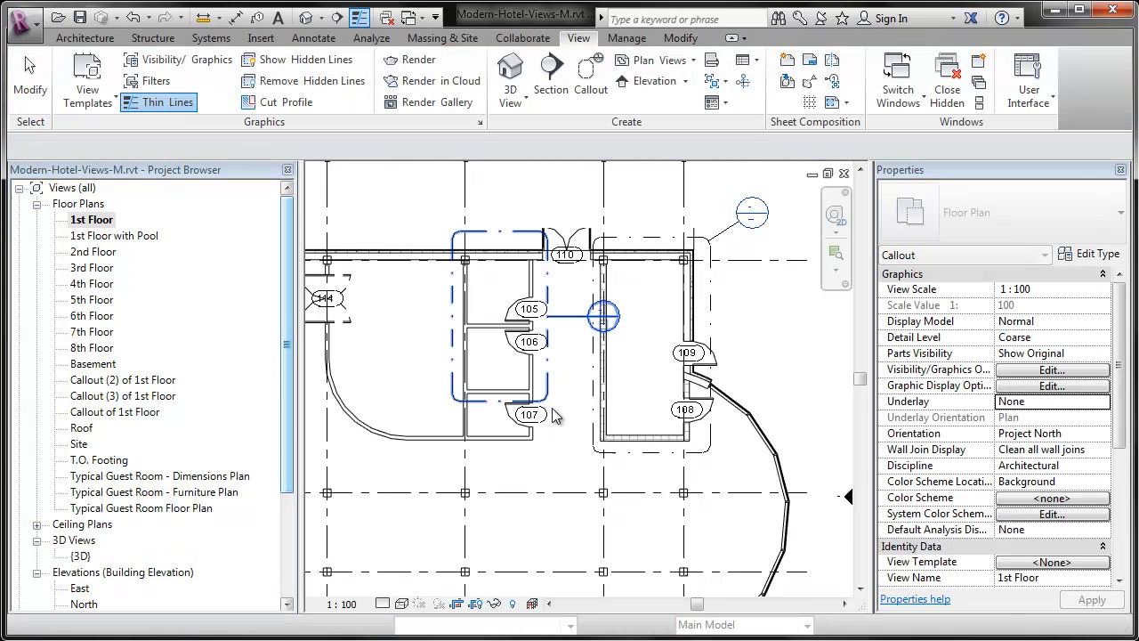
pyautogui.moveTo(603, 316); pyautogui.dragTo(495, 189)
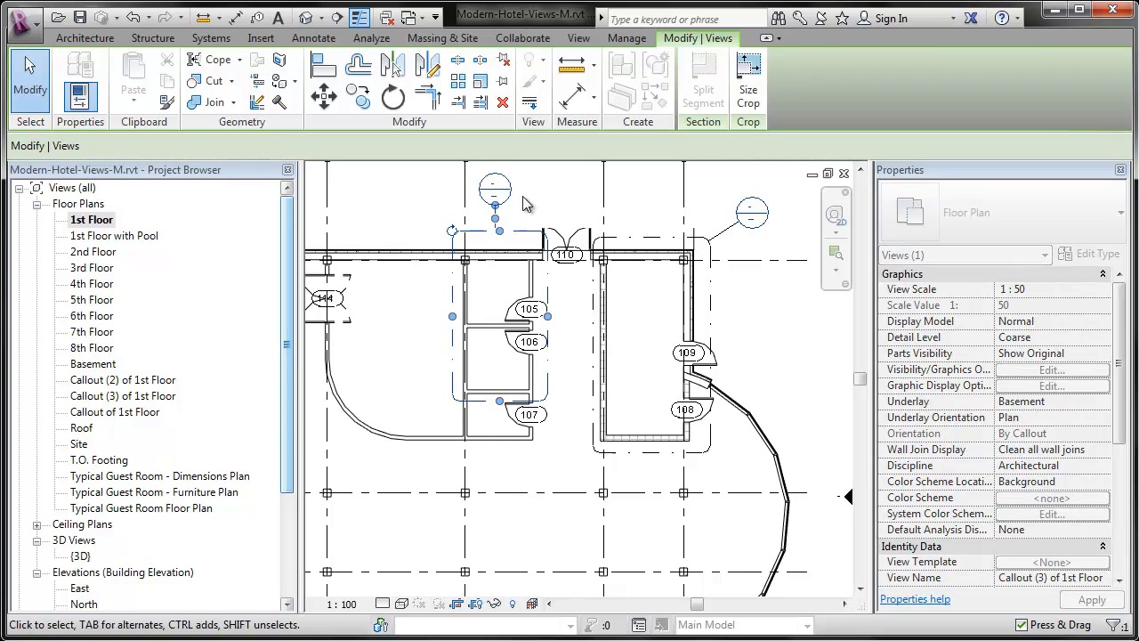
pyautogui.click(535, 198)
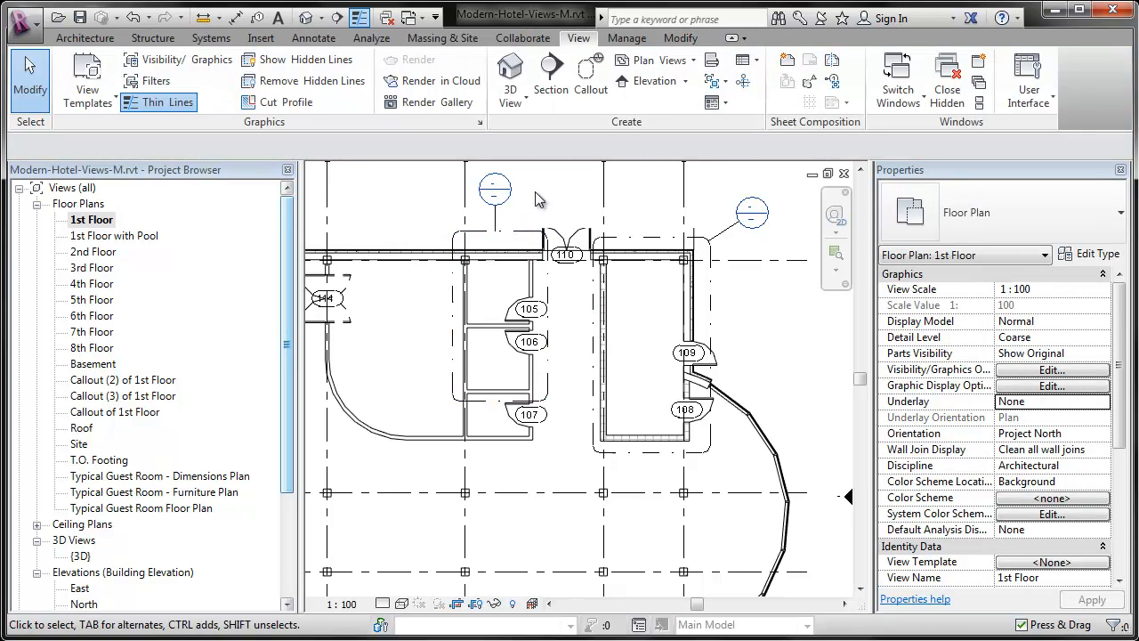
# Open the callout view of the room at grids A–B and rename it "1st Floor Stair 1"
pyautogui.scroll(-7, 783, 257)
pyautogui.scroll(1, 469, 309)
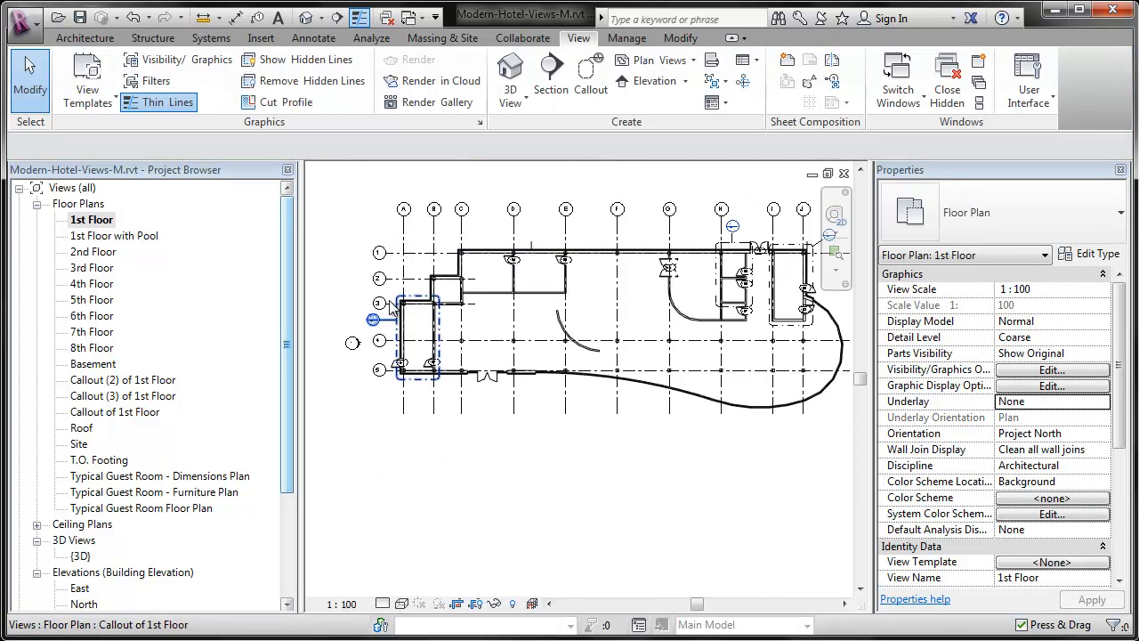
pyautogui.scroll(2, 398, 303)
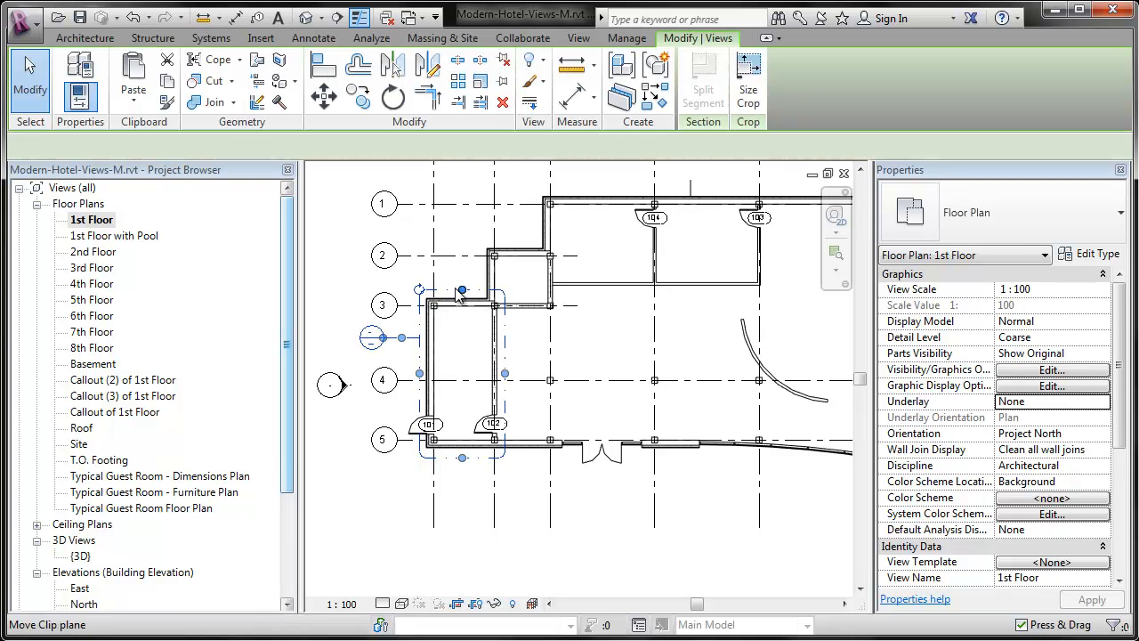
pyautogui.click(401, 354)
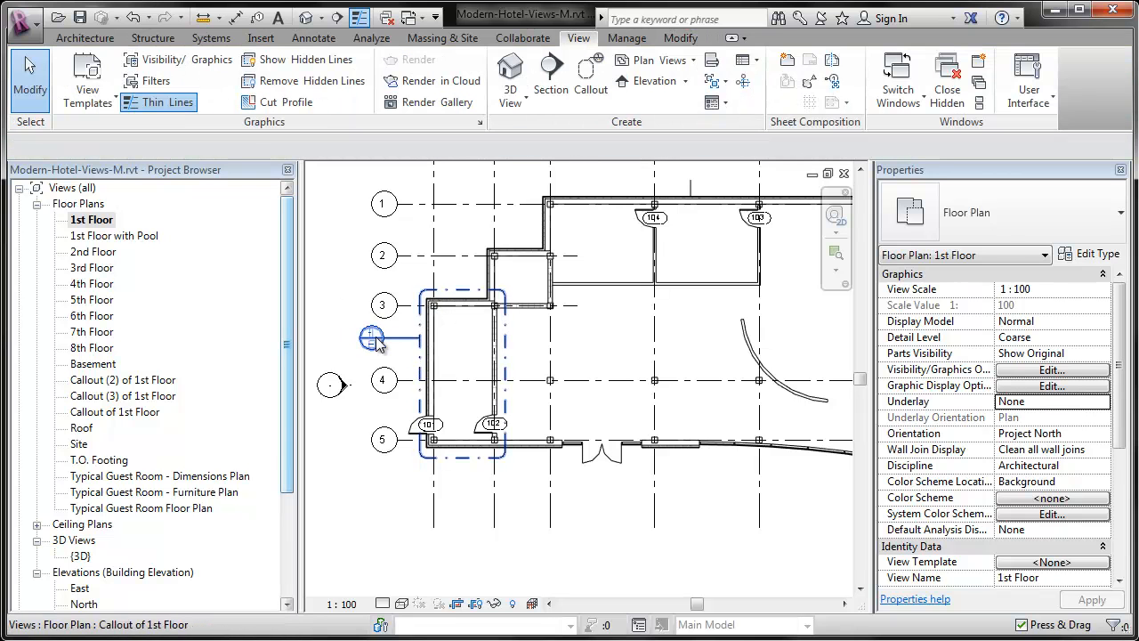
pyautogui.doubleClick(372, 341)
pyautogui.click(142, 413)
pyautogui.rightClick(141, 413)
pyautogui.click(193, 299)
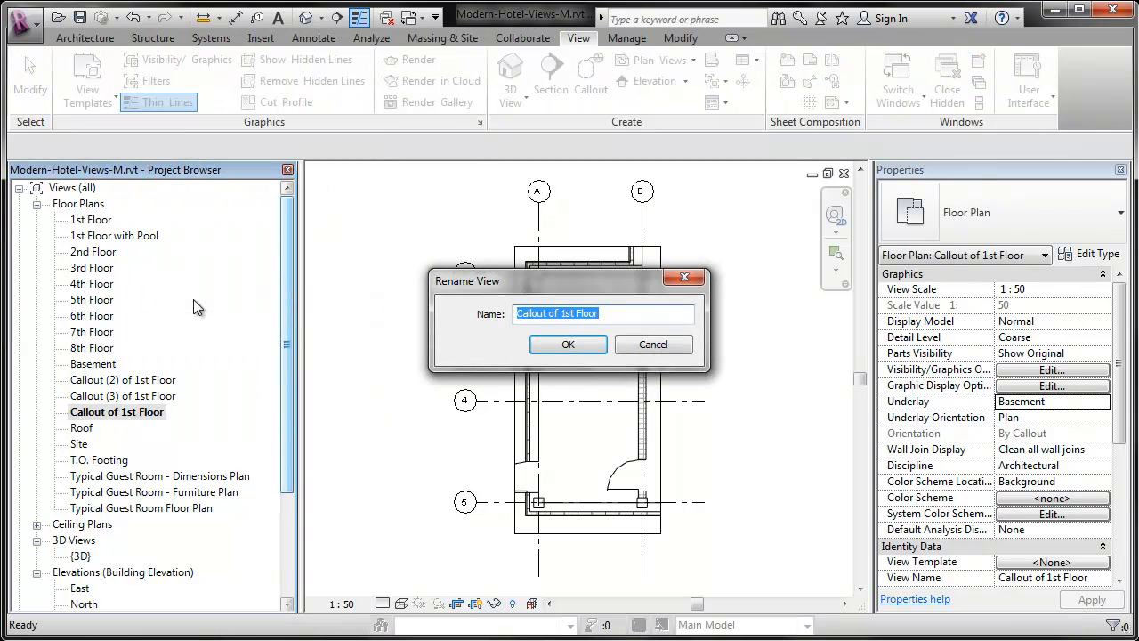
pyautogui.write('1s')
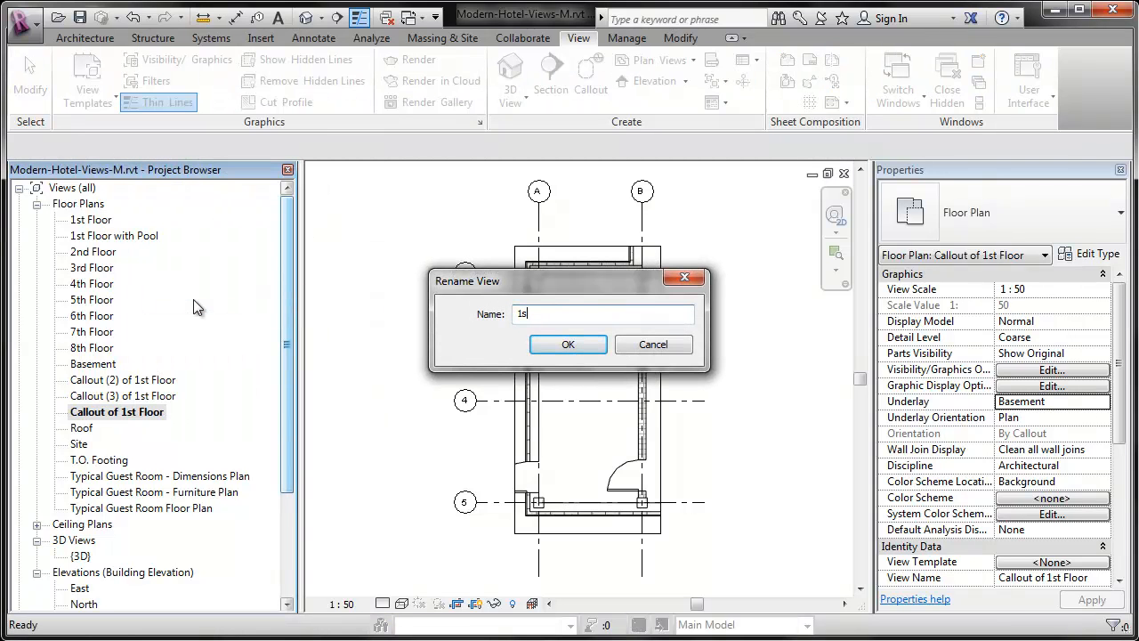
pyautogui.write('t Floor Stair')
pyautogui.press('Return')
pyautogui.click(390, 319)
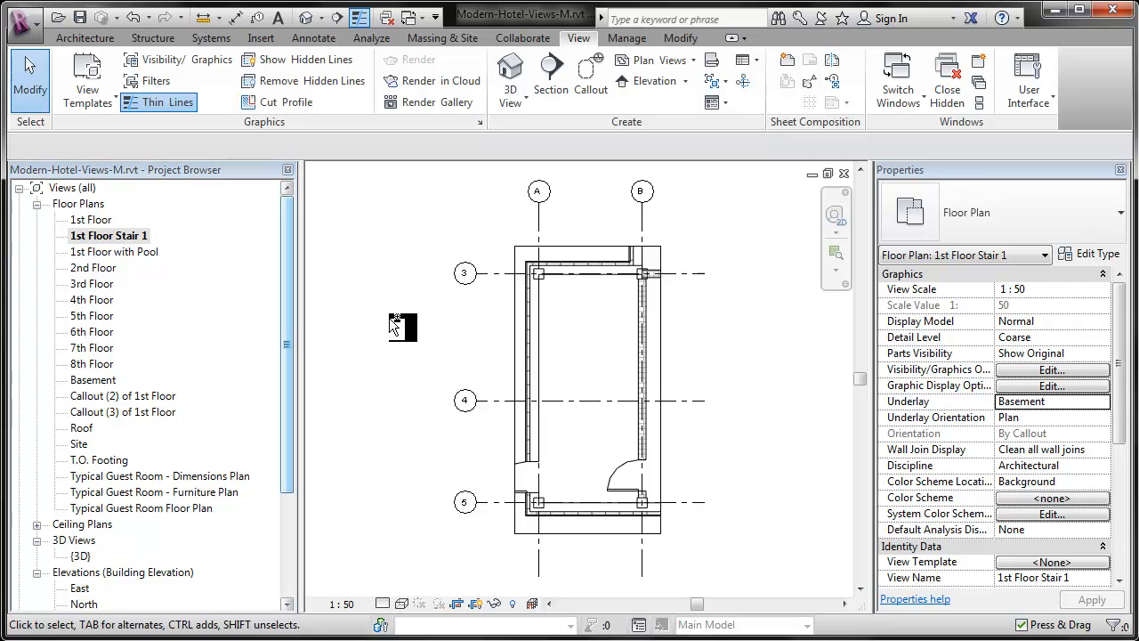
# Return to the 1st Floor plan, open the callout view at doors 105 and 106, and rename it "1st Floor Restrooms"
pyautogui.hotkey('ctrl', 'Tab')
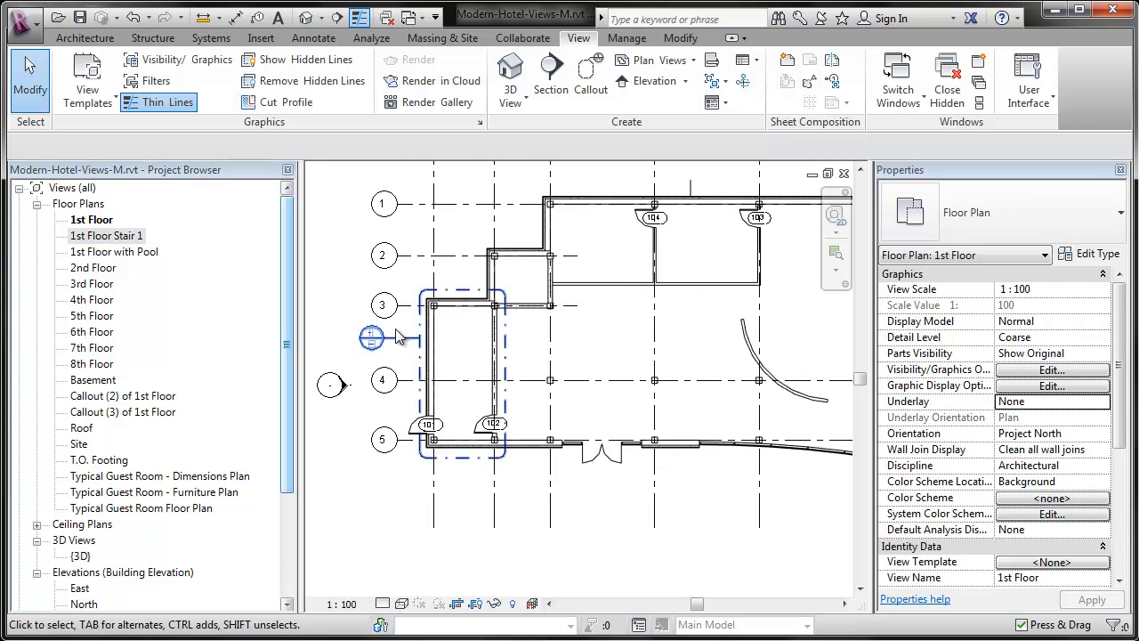
pyautogui.click(96, 220)
pyautogui.moveTo(712, 356); pyautogui.dragTo(471, 398, button='middle')
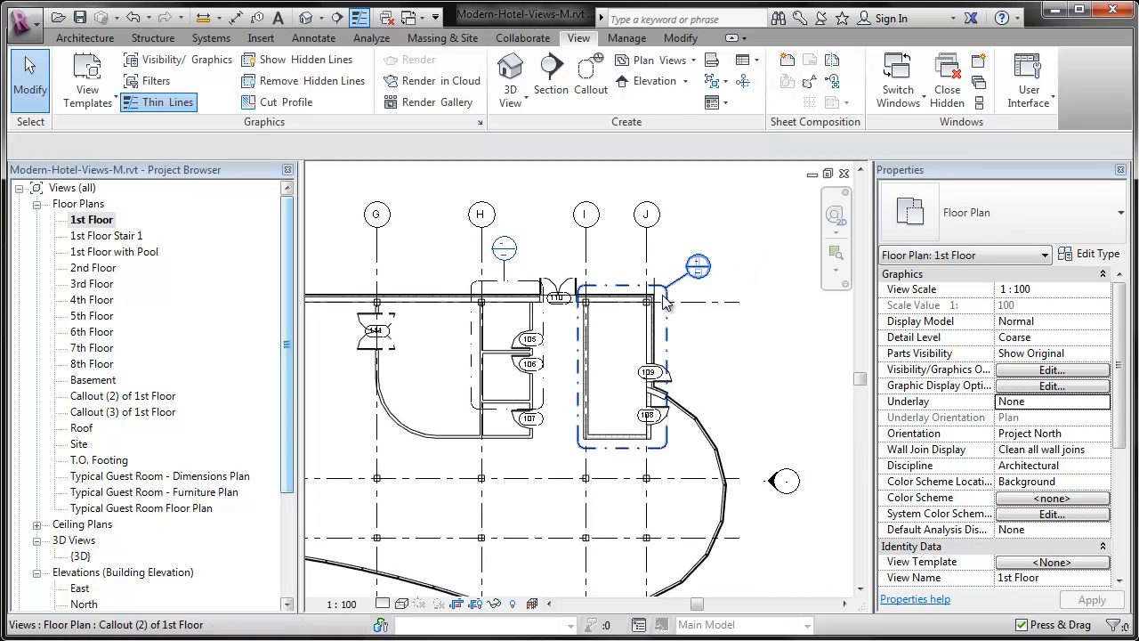
pyautogui.doubleClick(505, 251)
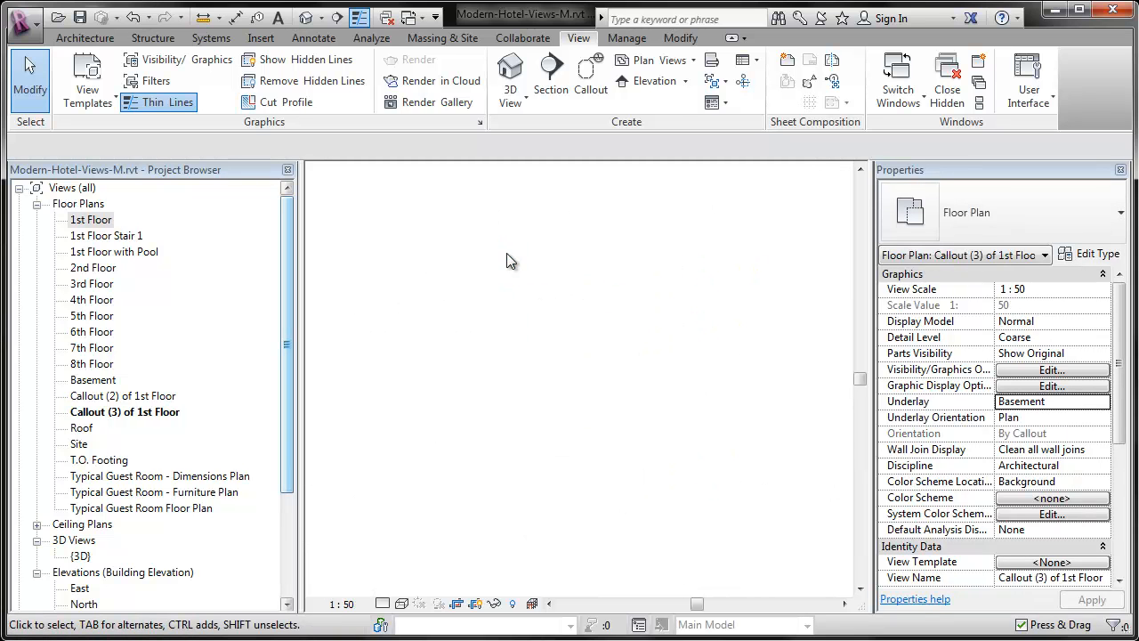
pyautogui.rightClick(155, 411)
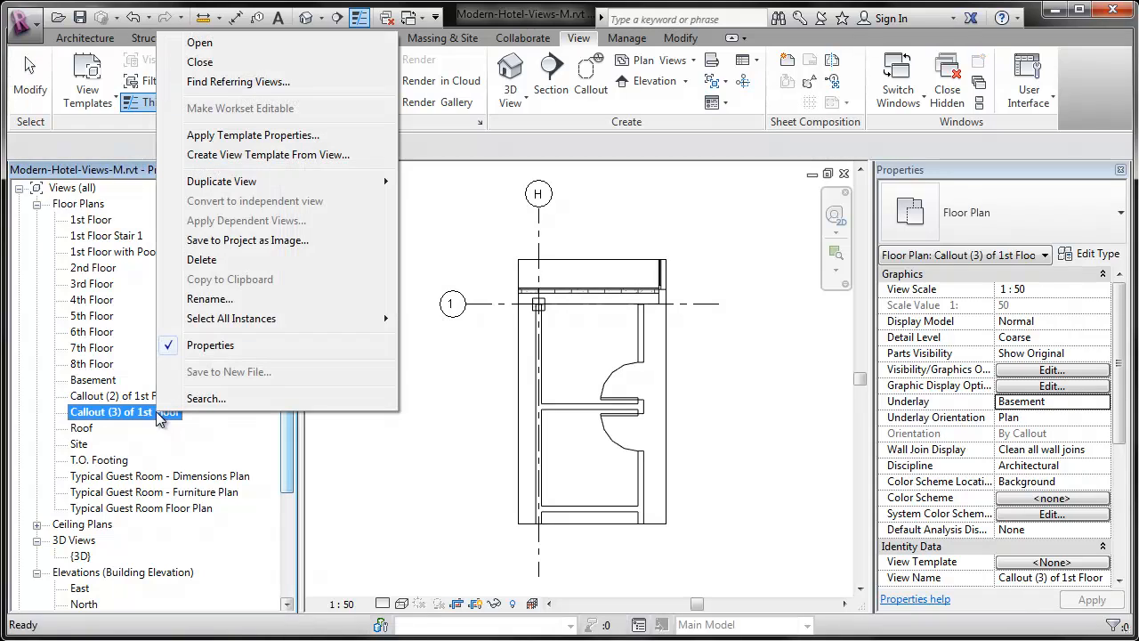
pyautogui.click(203, 295)
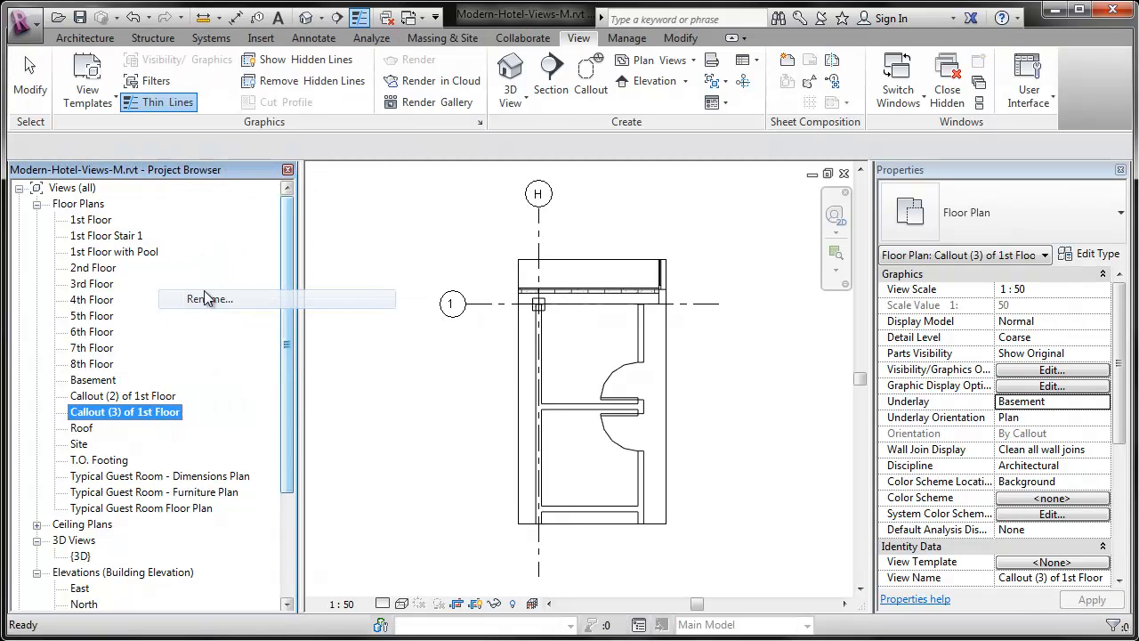
pyautogui.write('1')
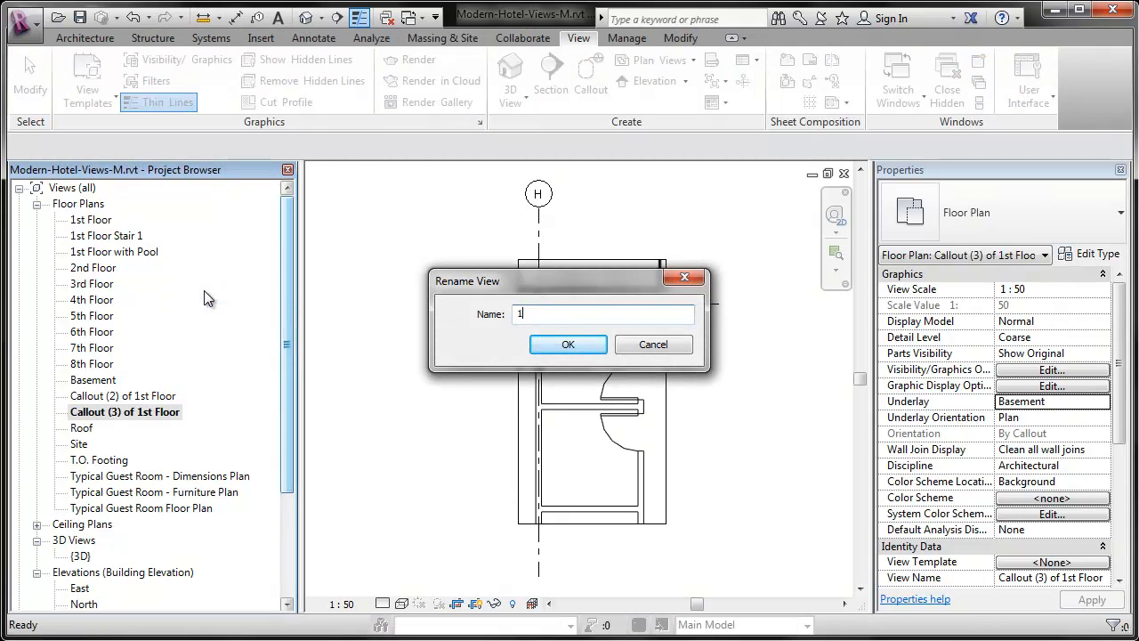
pyautogui.write('st Floor Restrooms')
pyautogui.press('Return')
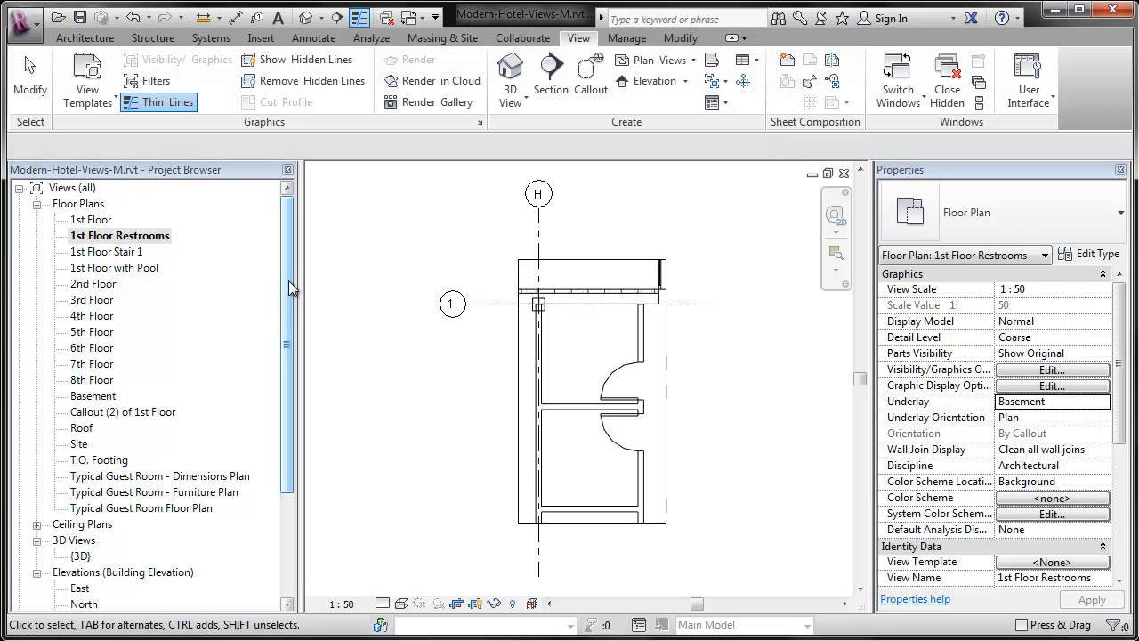
# Return to the 1st Floor plan, open the callout view at grids I–J, and rename it "1st Floor Stair 2"
pyautogui.doubleClick(97, 220)
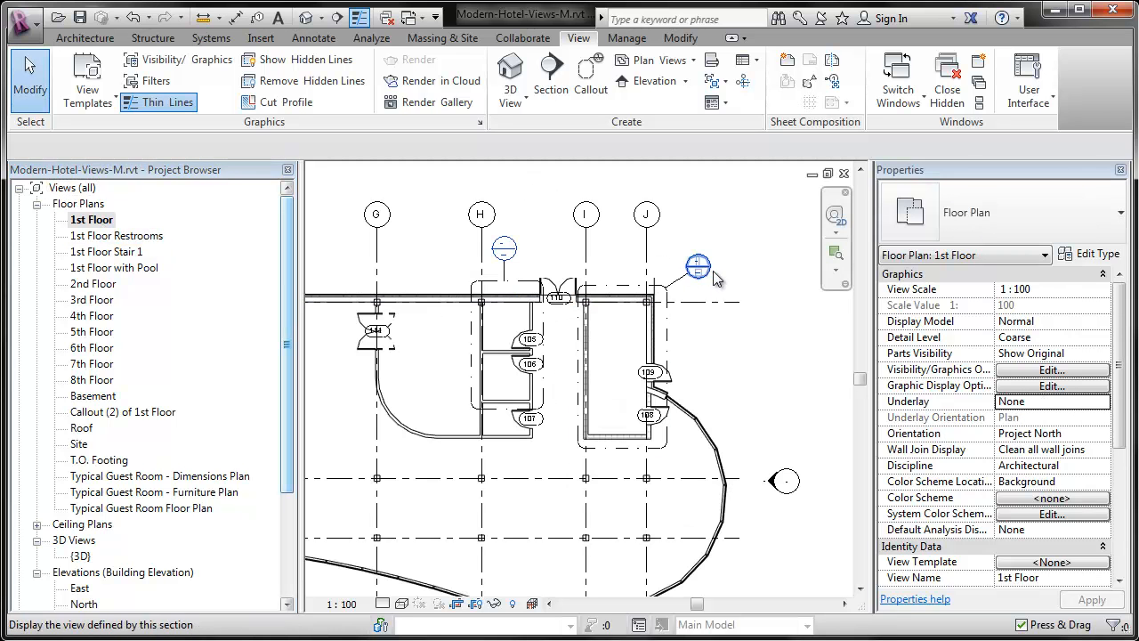
pyautogui.doubleClick(701, 267)
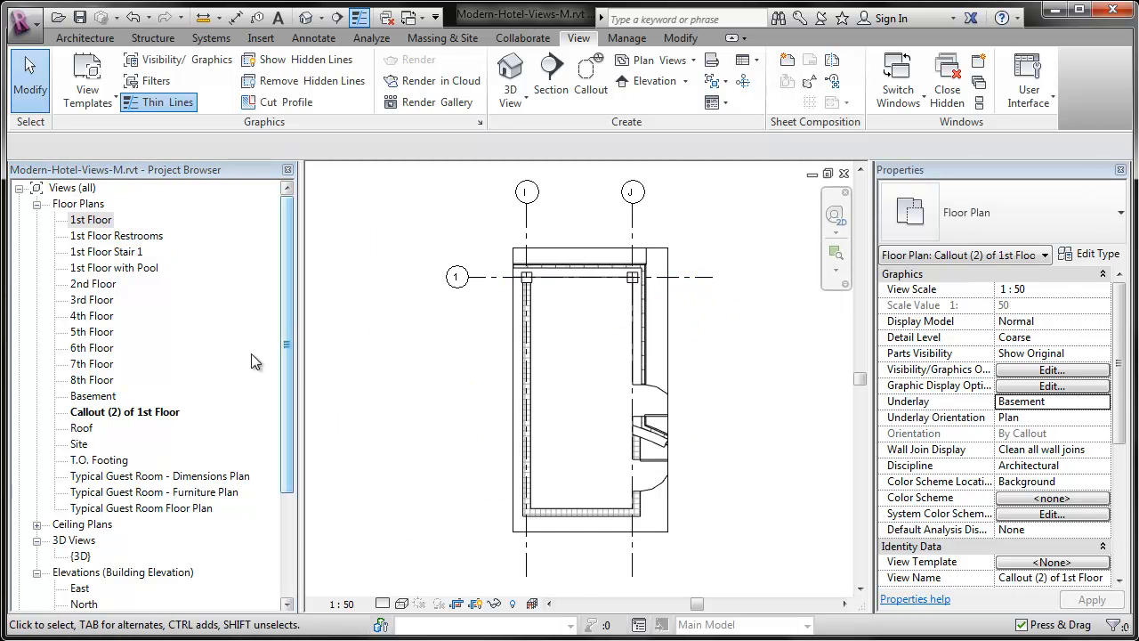
pyautogui.rightClick(129, 413)
pyautogui.click(180, 300)
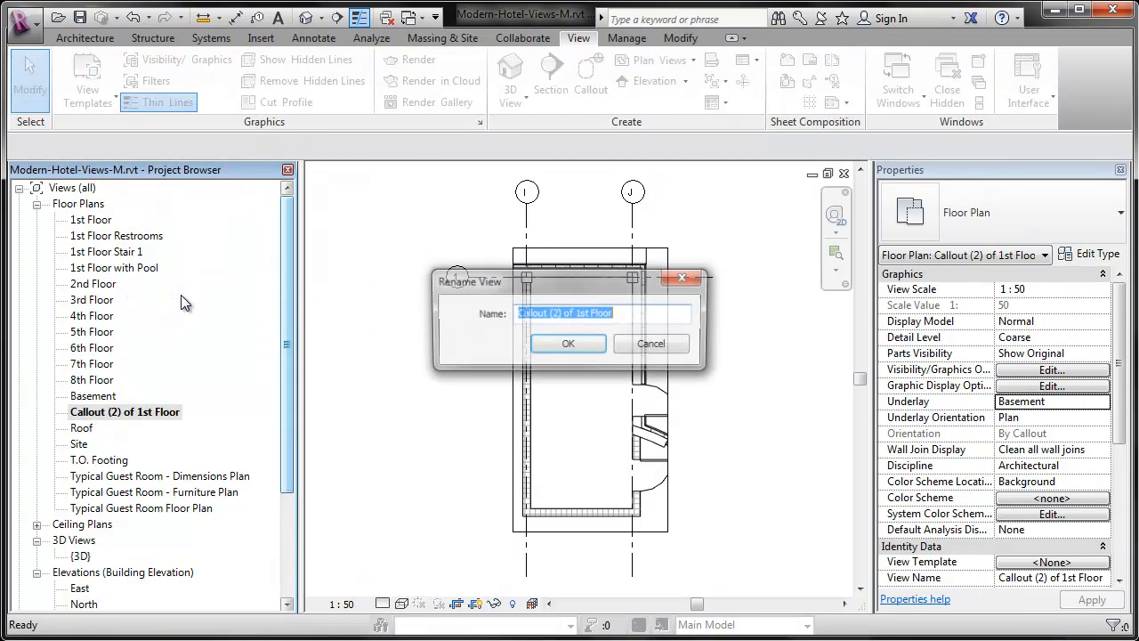
pyautogui.press('BackSpace')
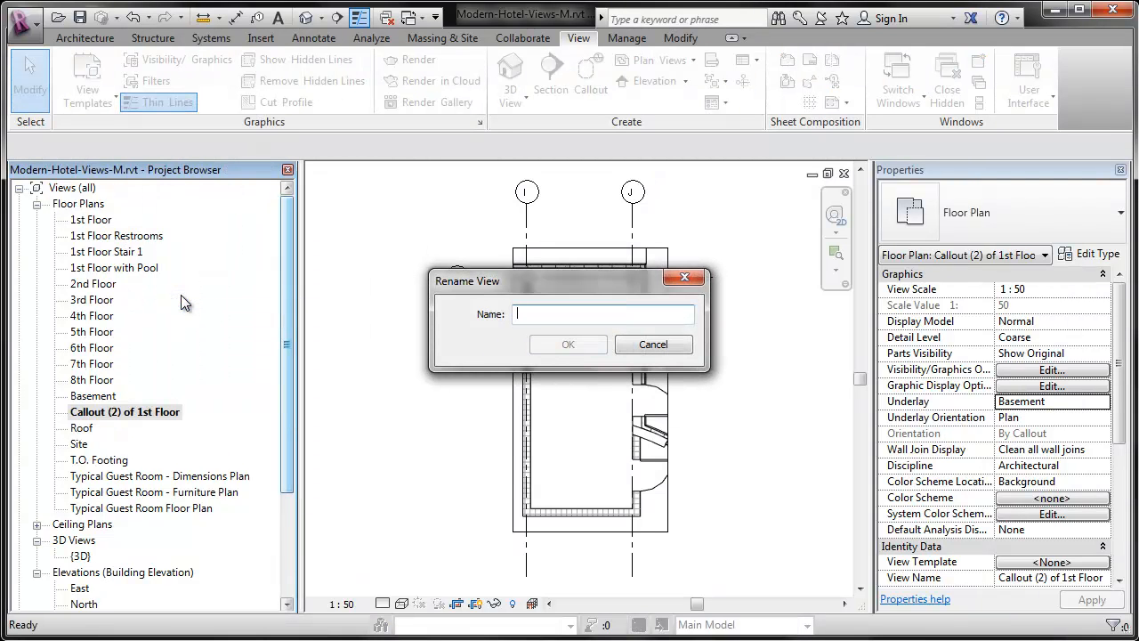
pyautogui.write('1st Floo')
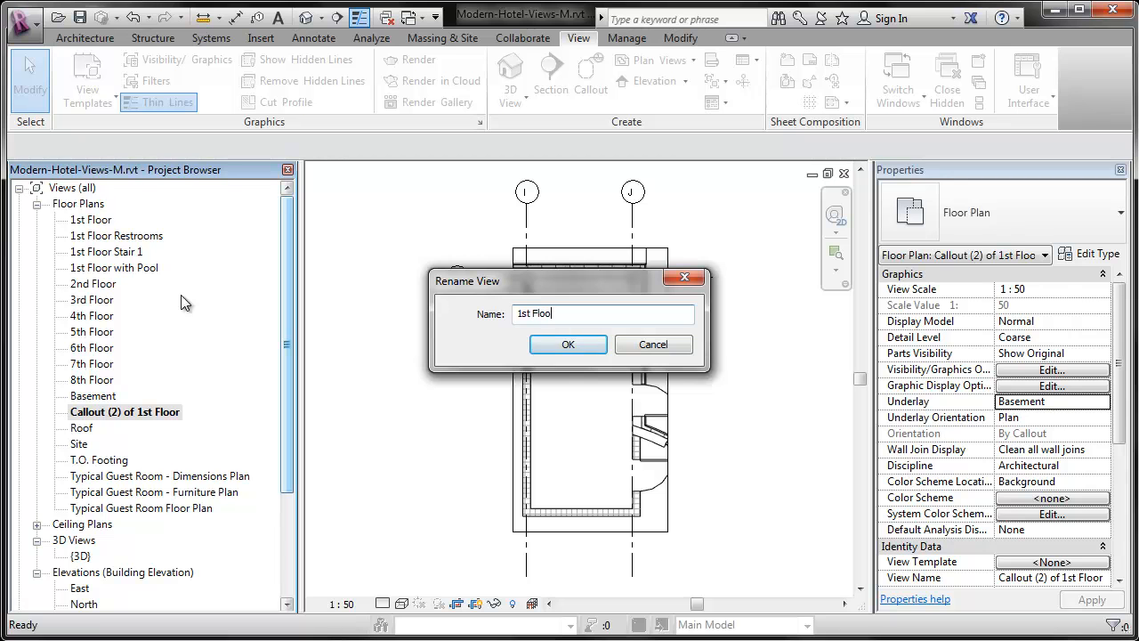
pyautogui.write('r Stair 2')
pyautogui.press('Return')
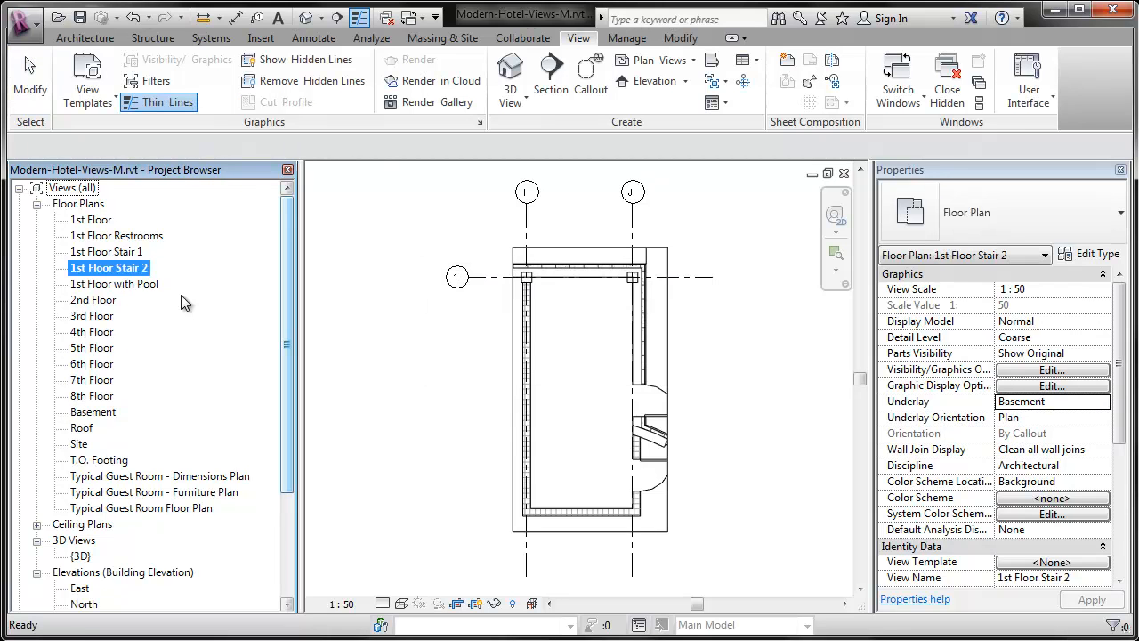
# Show the entire 1st Floor plan and open the Typical Guest Room - Dimensions Plan view
pyautogui.doubleClick(100, 225)
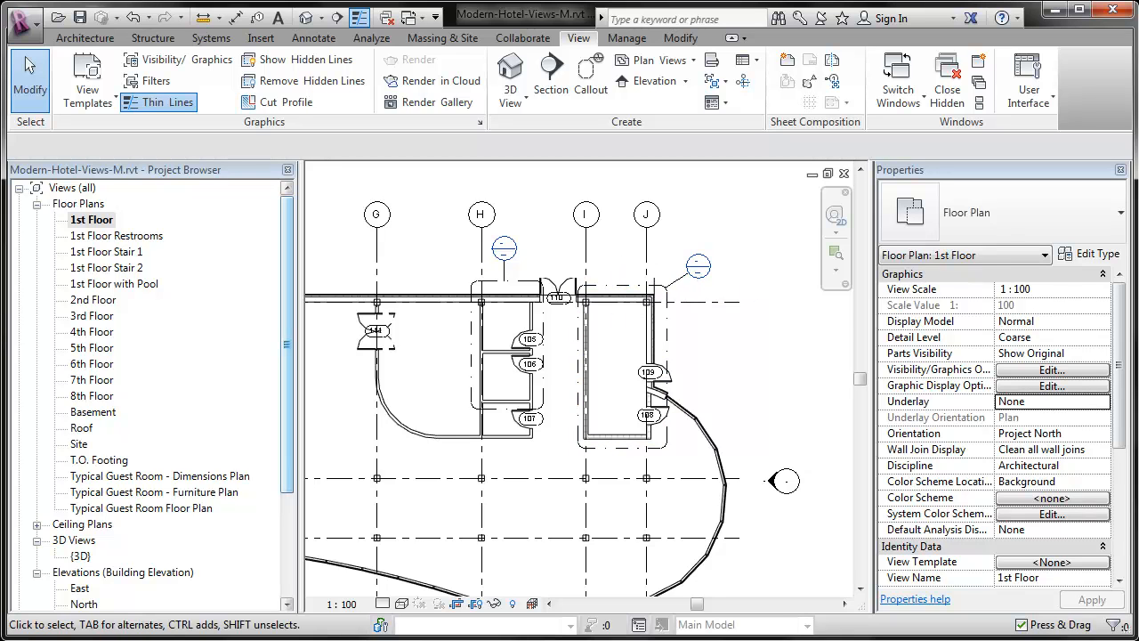
pyautogui.rightClick(739, 353)
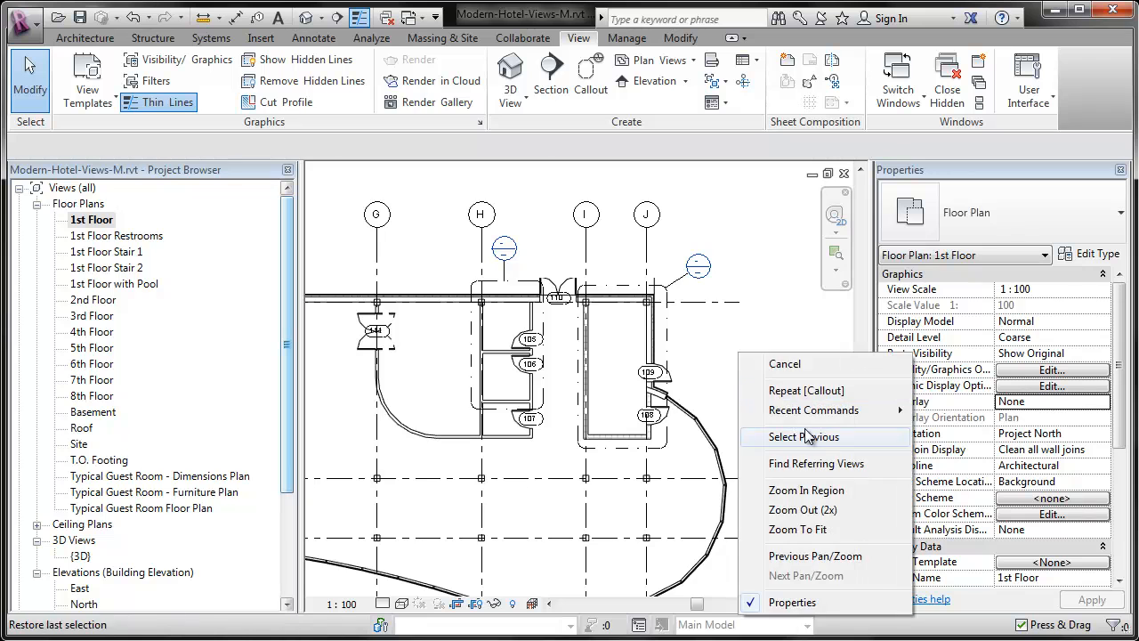
pyautogui.click(821, 529)
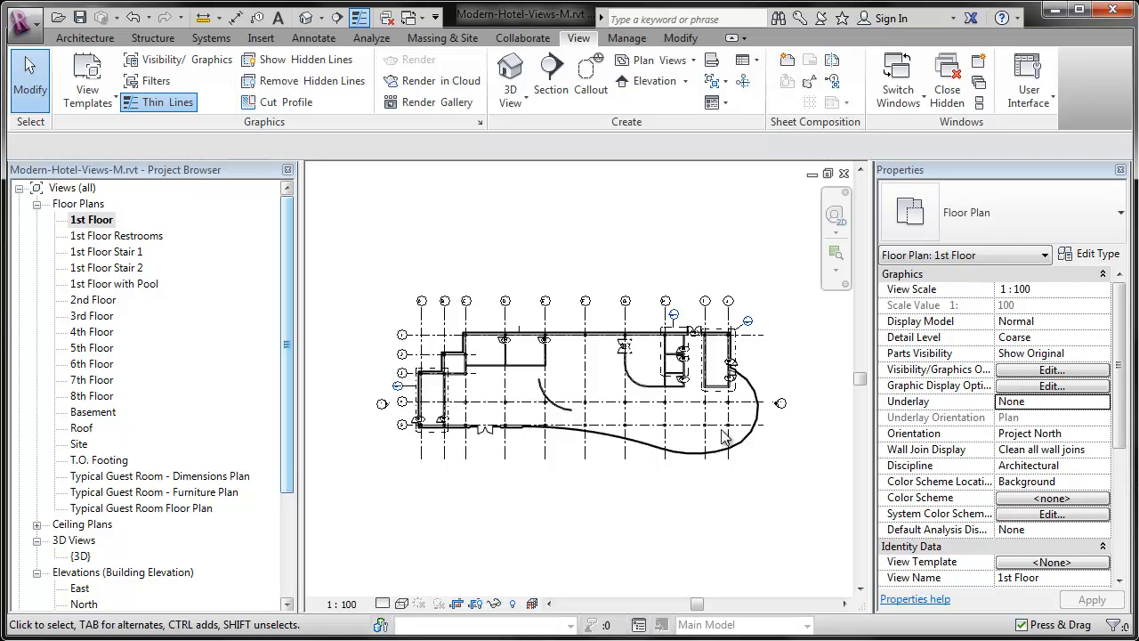
pyautogui.doubleClick(222, 481)
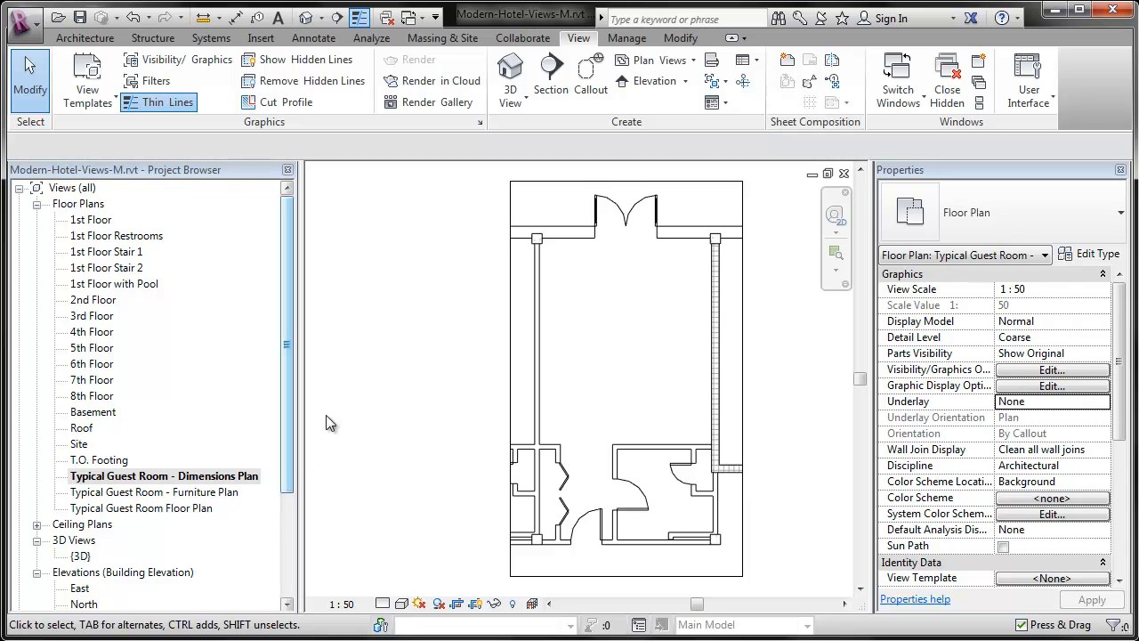
pyautogui.press('v')
pyautogui.press('g')
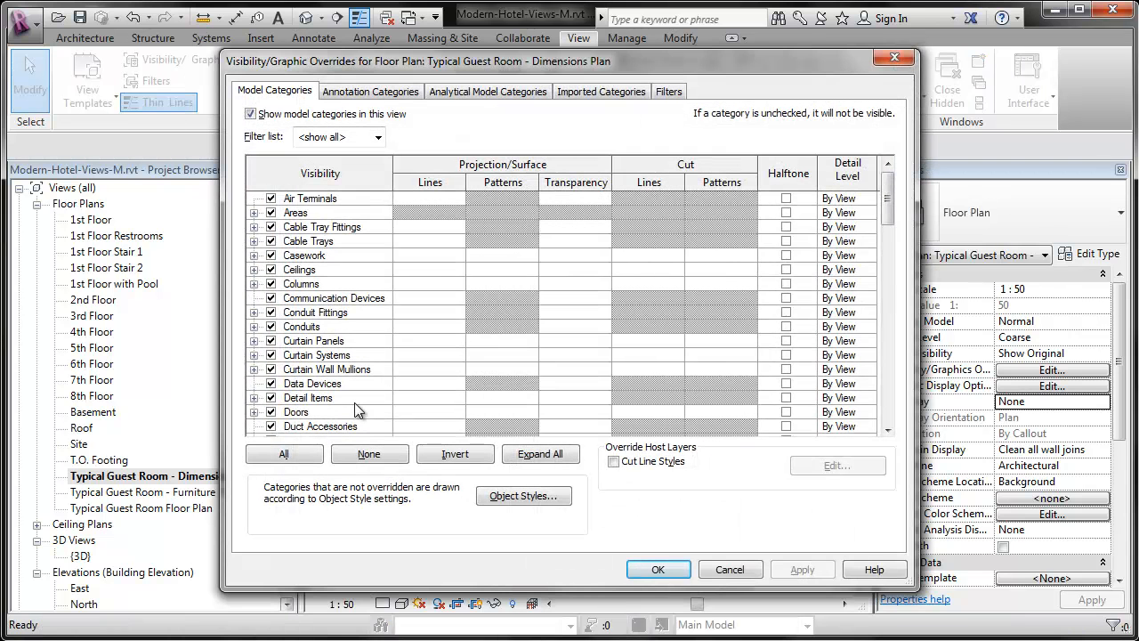
pyautogui.press('Escape')
pyautogui.press('v')
pyautogui.press('g')
pyautogui.press('Escape')
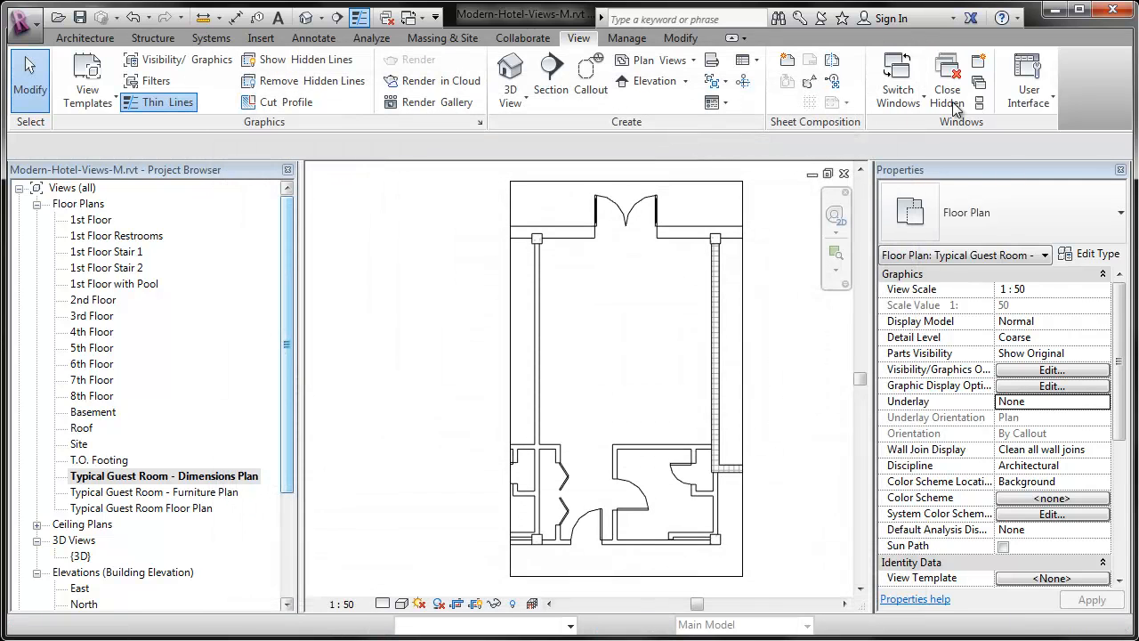
pyautogui.click(1053, 370)
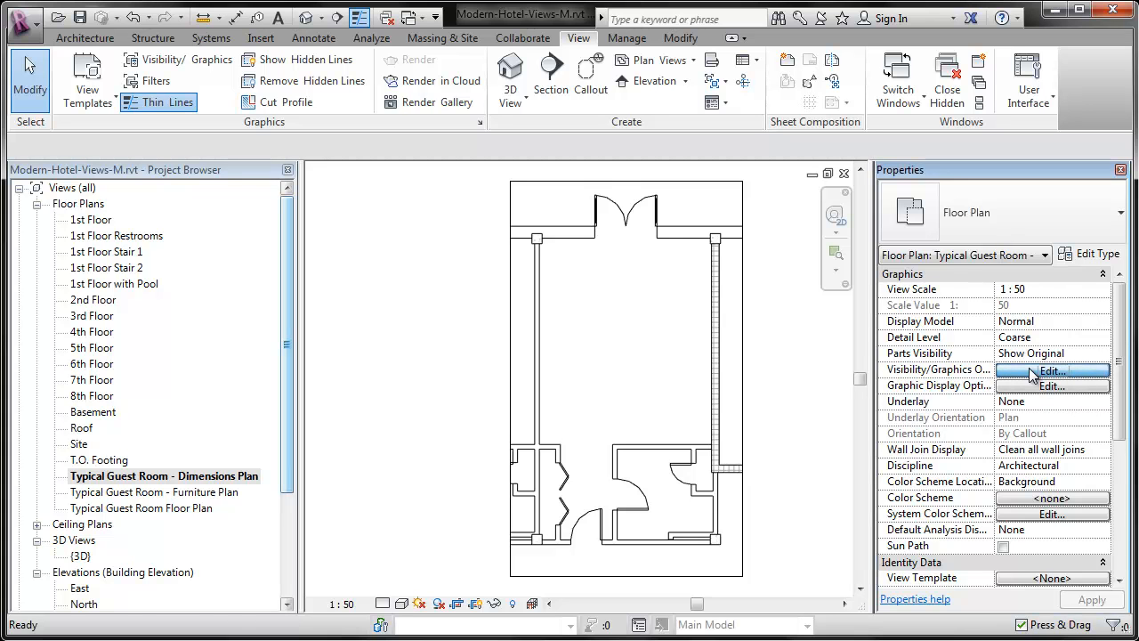
# Override the Dimensions Plan's visibility to hide the Casework, Furniture, Furniture Systems and Plumbing Fixtures model categories
pyautogui.press('v')
pyautogui.press('g')
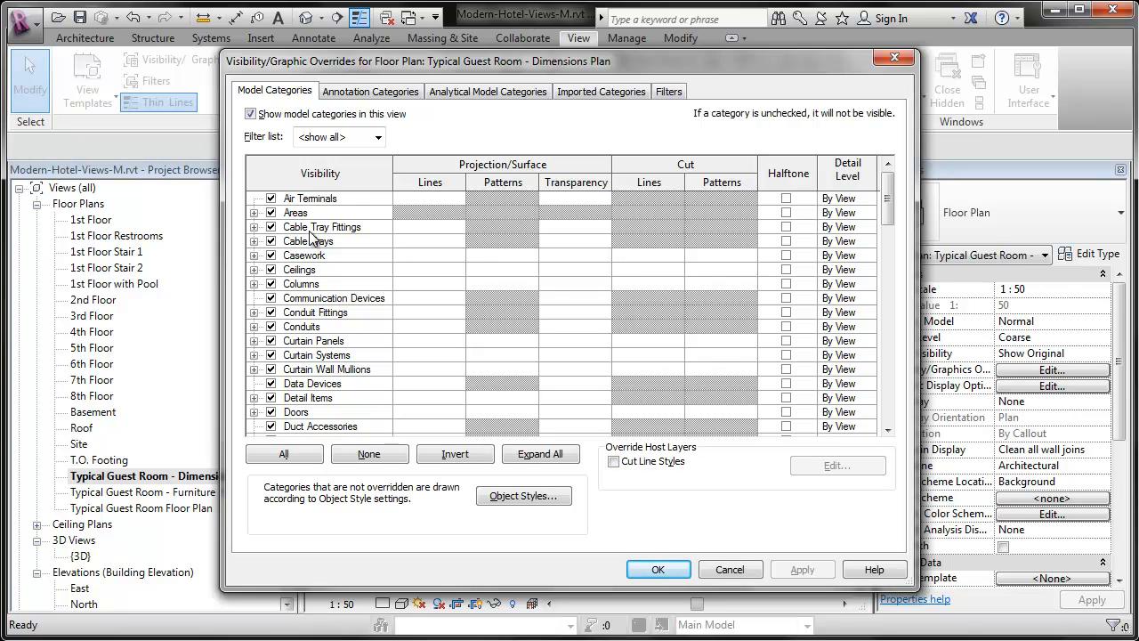
pyautogui.click(271, 255)
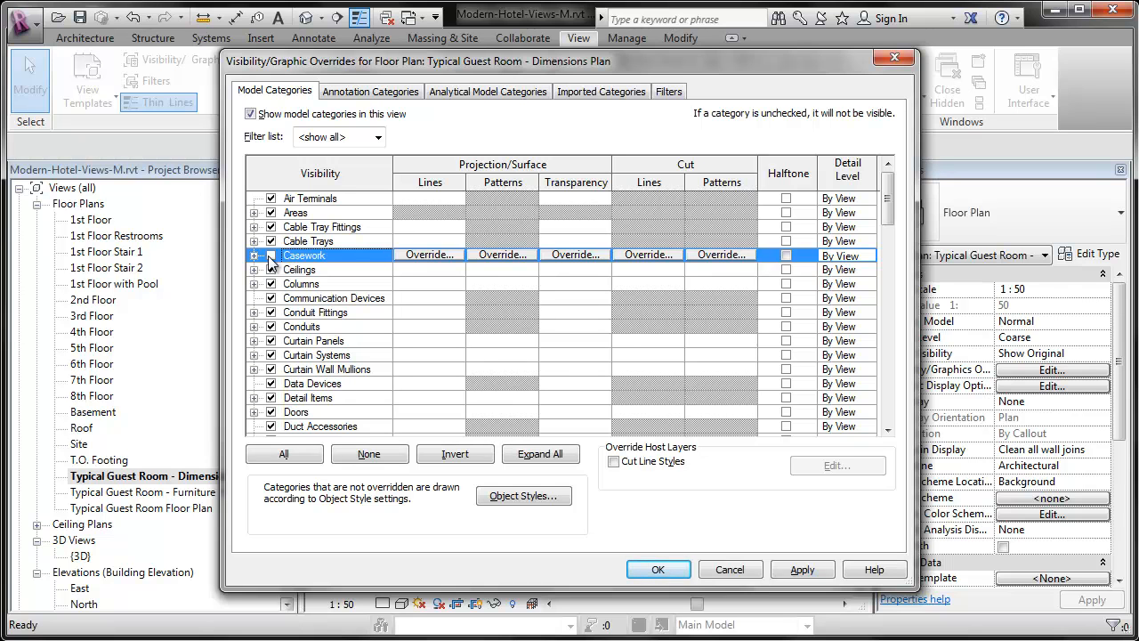
pyautogui.scroll(-6, 278, 378)
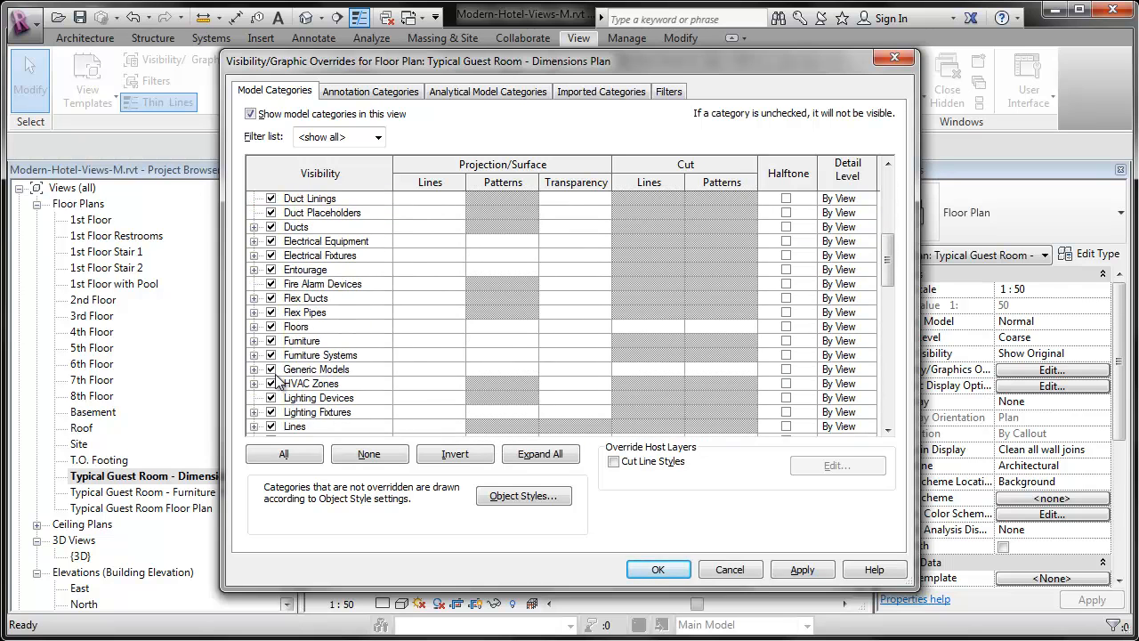
pyautogui.click(270, 341)
pyautogui.click(271, 355)
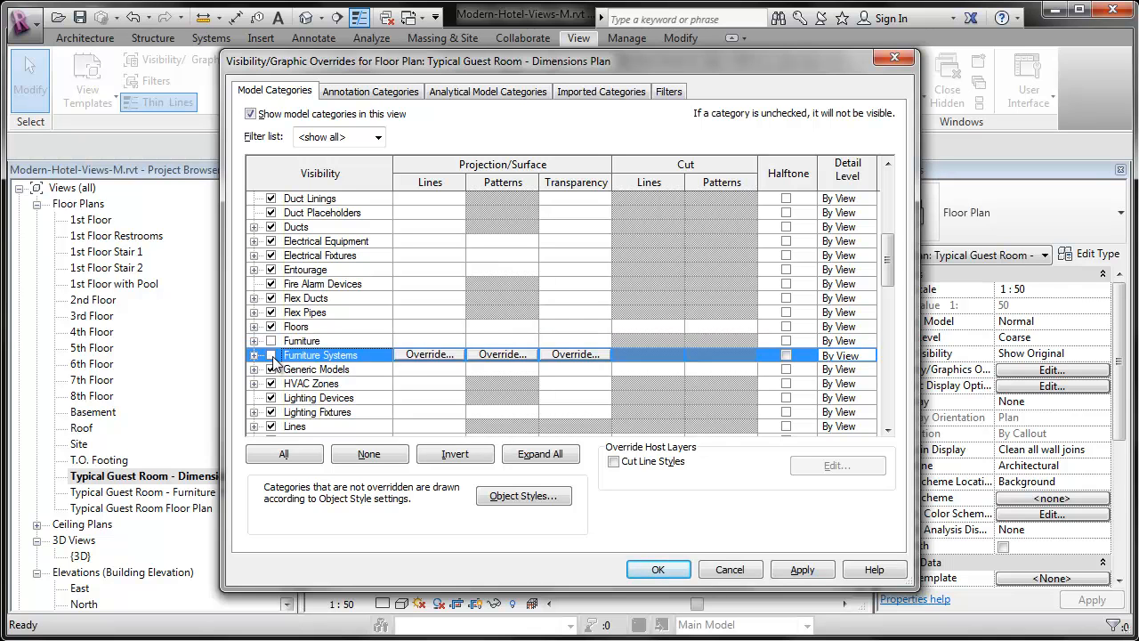
pyautogui.scroll(-4, 286, 357)
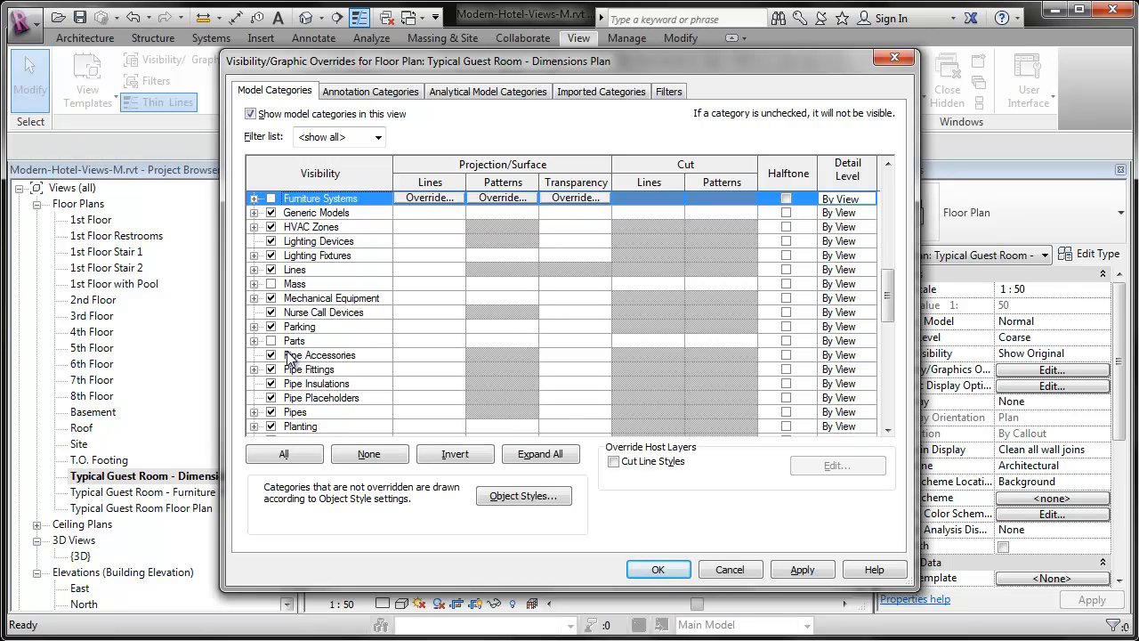
pyautogui.scroll(-1, 289, 357)
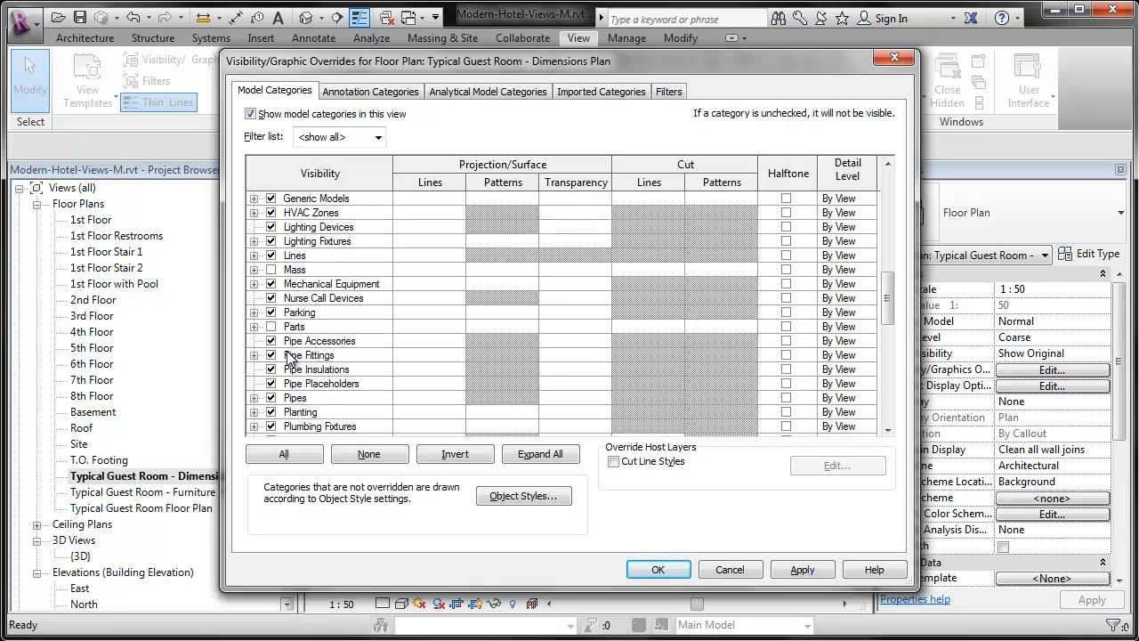
pyautogui.scroll(-4, 289, 358)
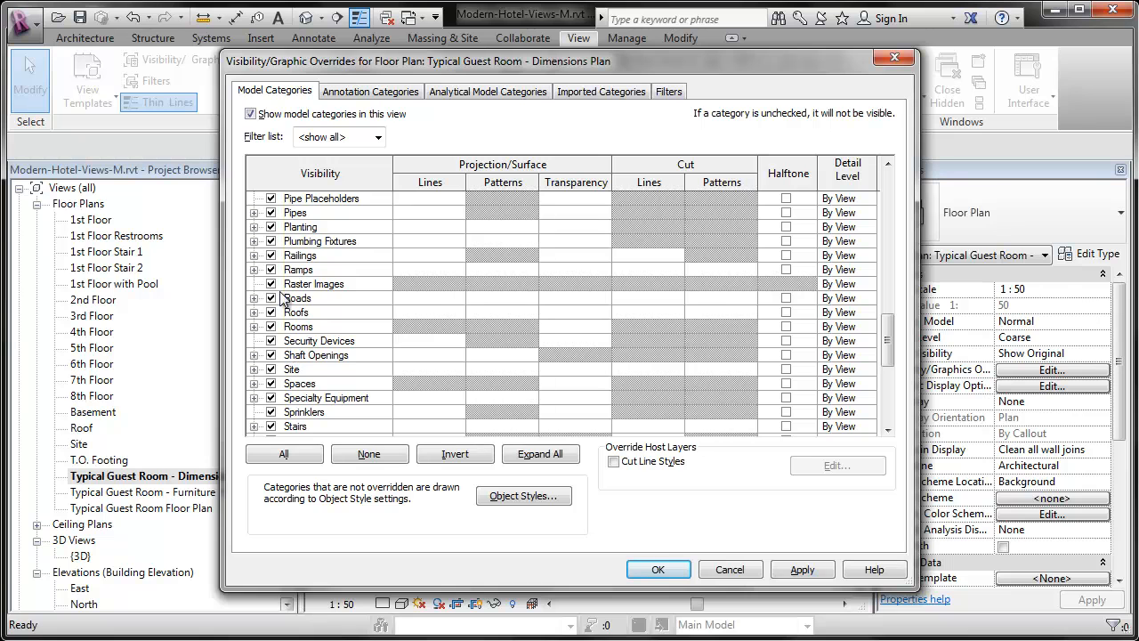
pyautogui.click(283, 242)
pyautogui.click(271, 241)
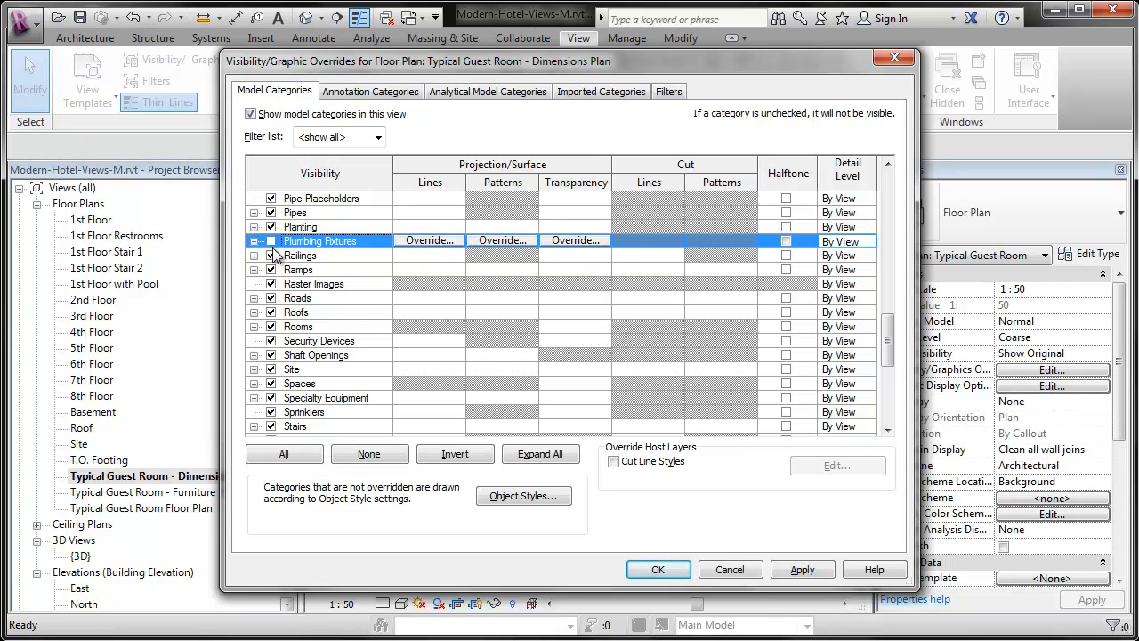
pyautogui.click(648, 572)
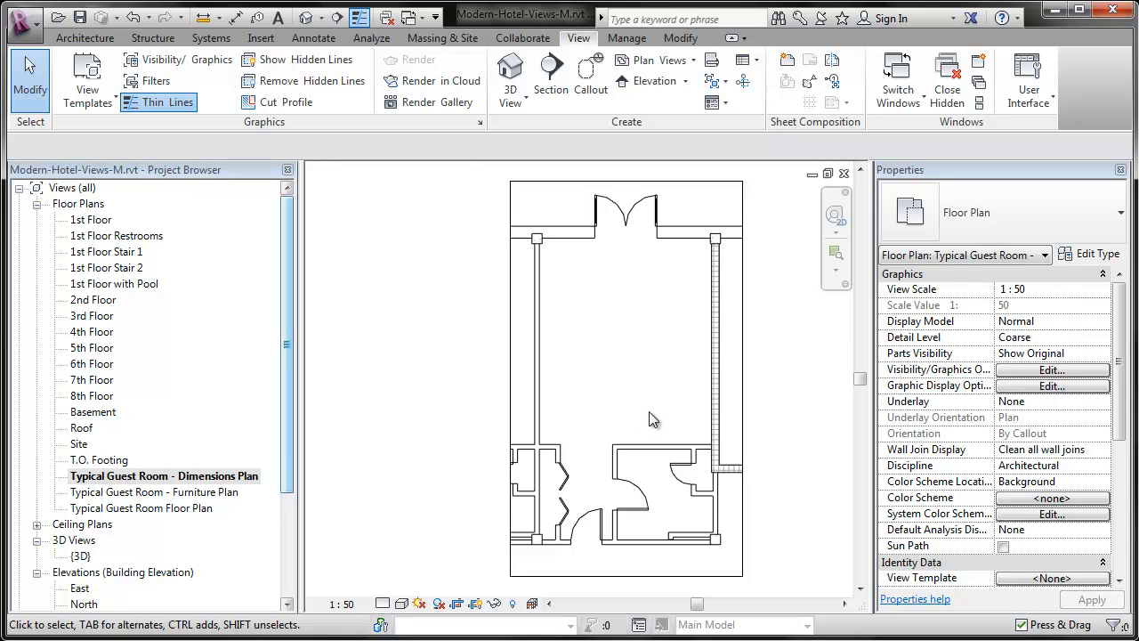
# Open the Typical Guest Room - Furniture Plan view and set all its model categories to halftone in the visibility/graphic overrides
pyautogui.doubleClick(182, 492)
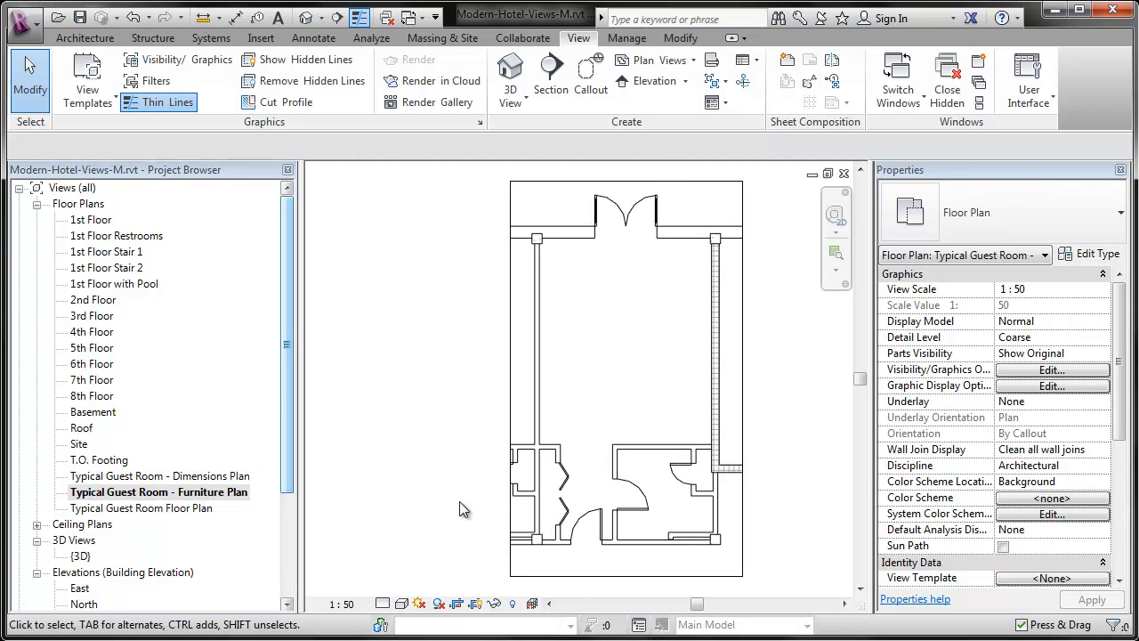
pyautogui.press('v')
pyautogui.press('g')
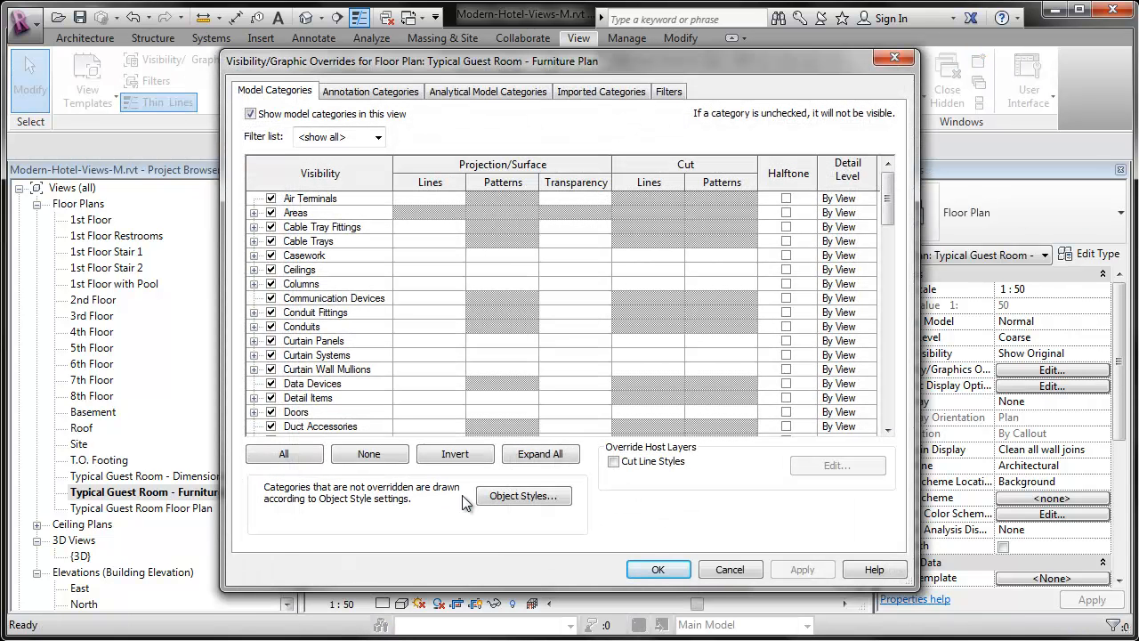
pyautogui.click(283, 455)
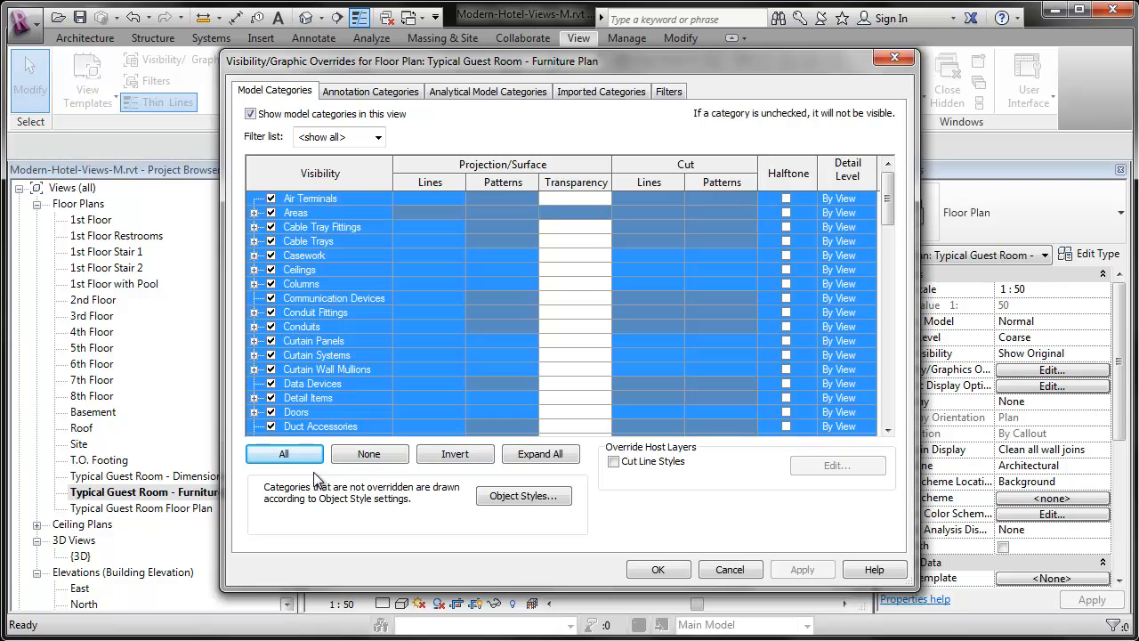
pyautogui.click(785, 200)
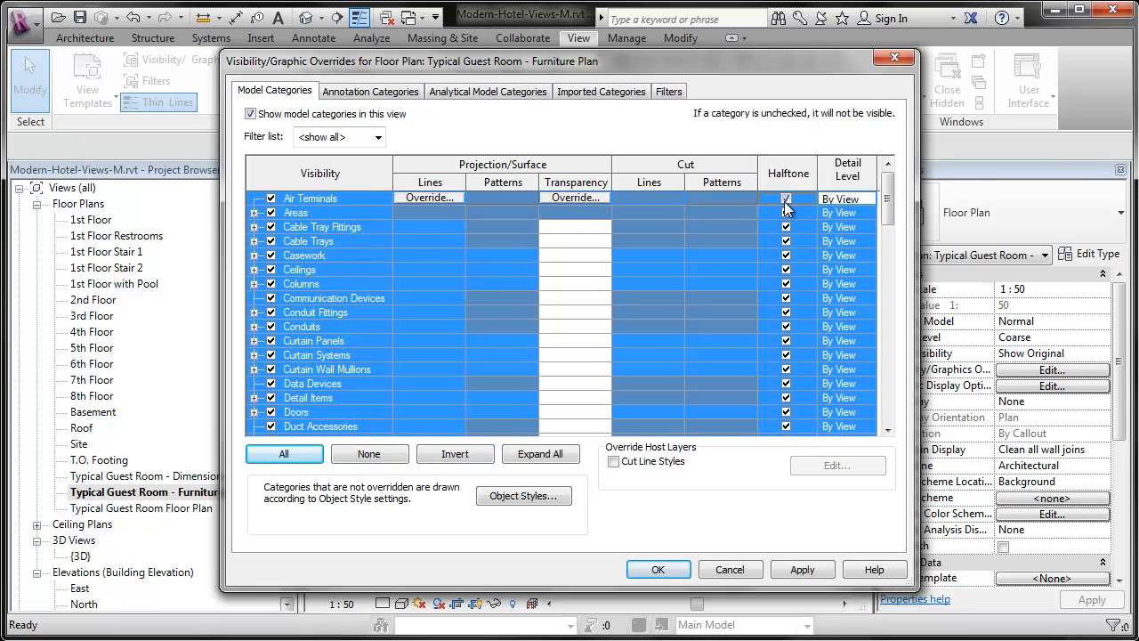
pyautogui.click(398, 459)
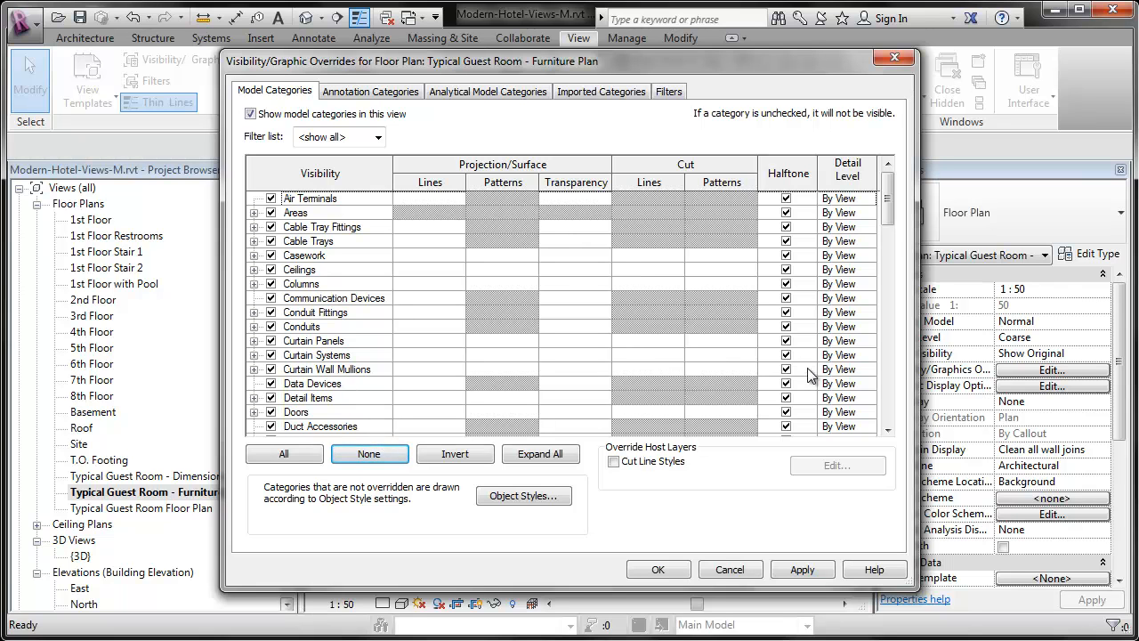
# Remove the halftone override from the Casework, Furniture and Furniture Systems categories of the Furniture Plan
pyautogui.moveTo(887, 204); pyautogui.dragTo(887, 212)
pyautogui.click(329, 256)
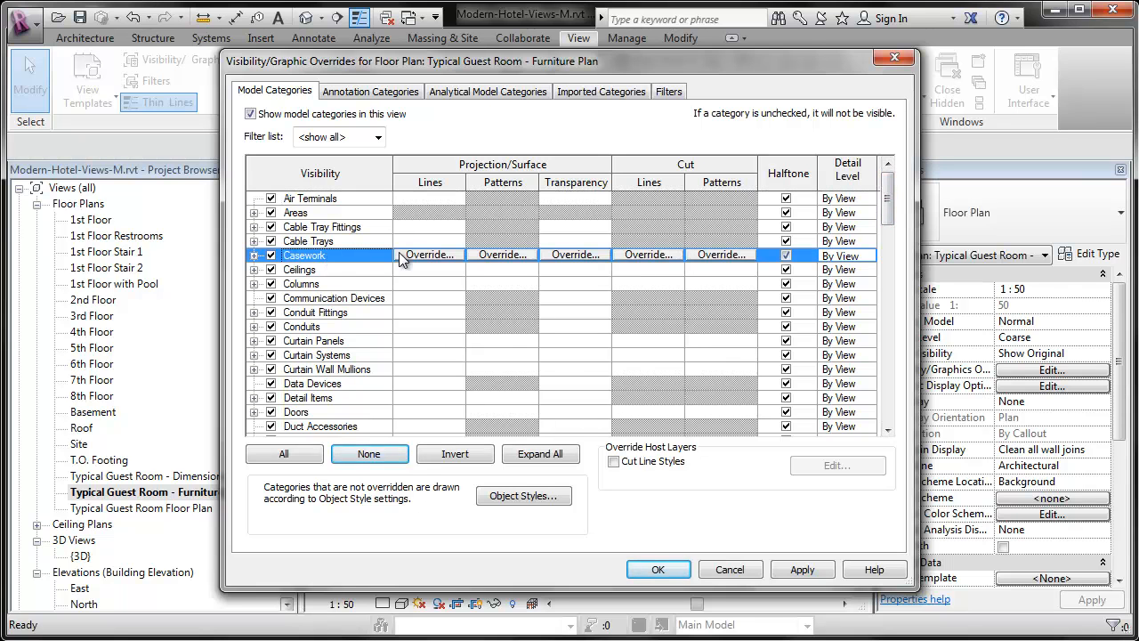
pyautogui.click(789, 256)
pyautogui.click(330, 413)
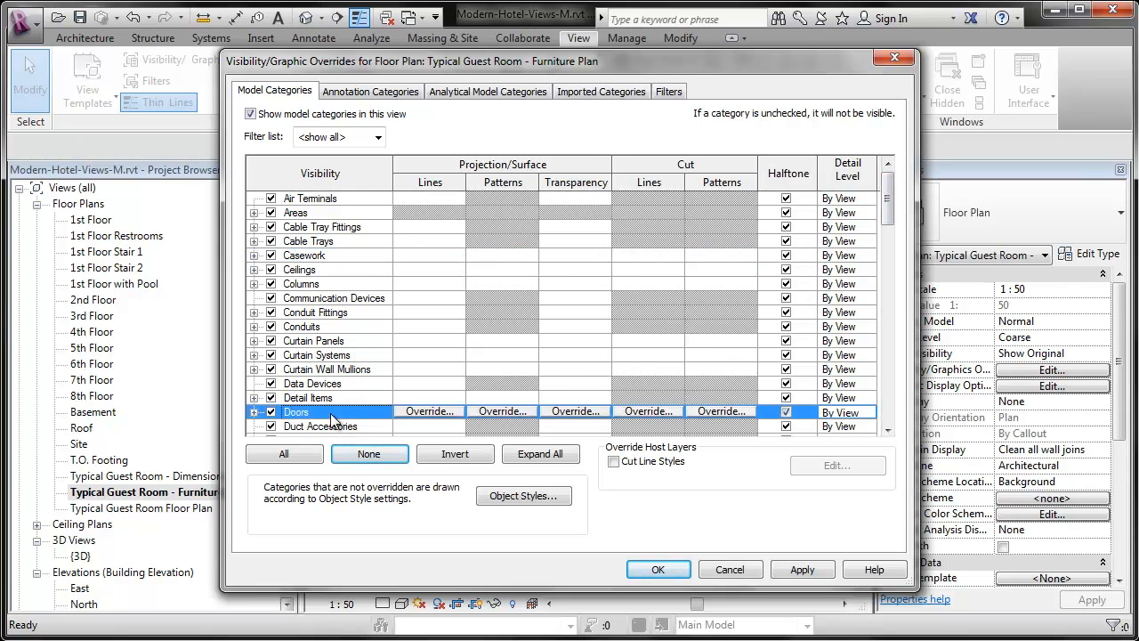
pyautogui.scroll(-2, 330, 413)
pyautogui.scroll(-4, 330, 413)
pyautogui.click(332, 356)
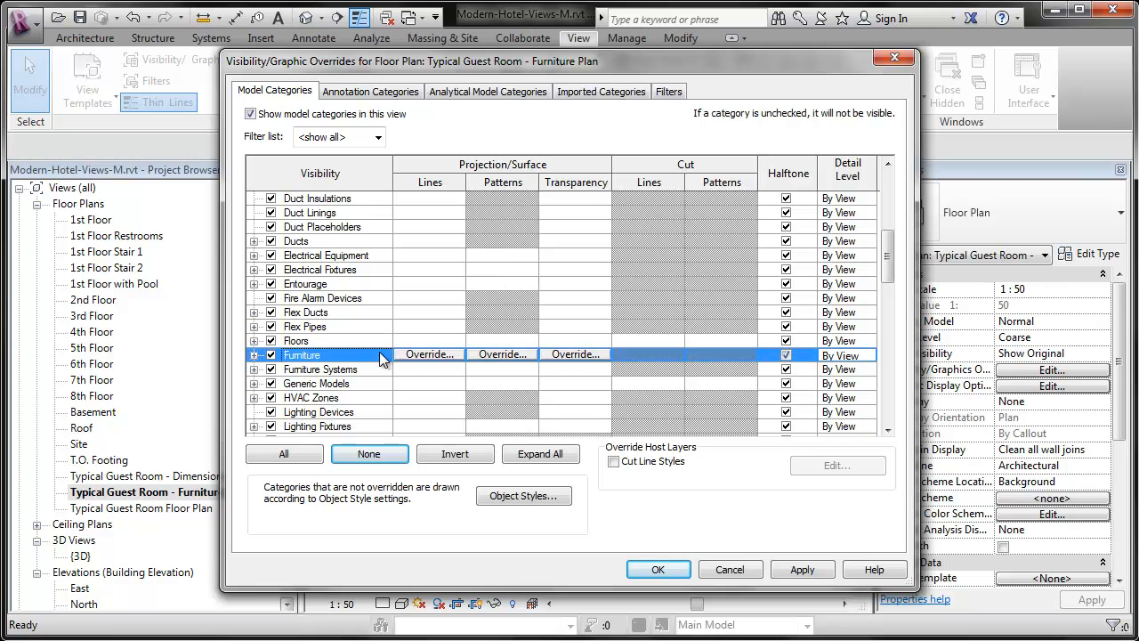
pyautogui.click(783, 355)
pyautogui.click(786, 369)
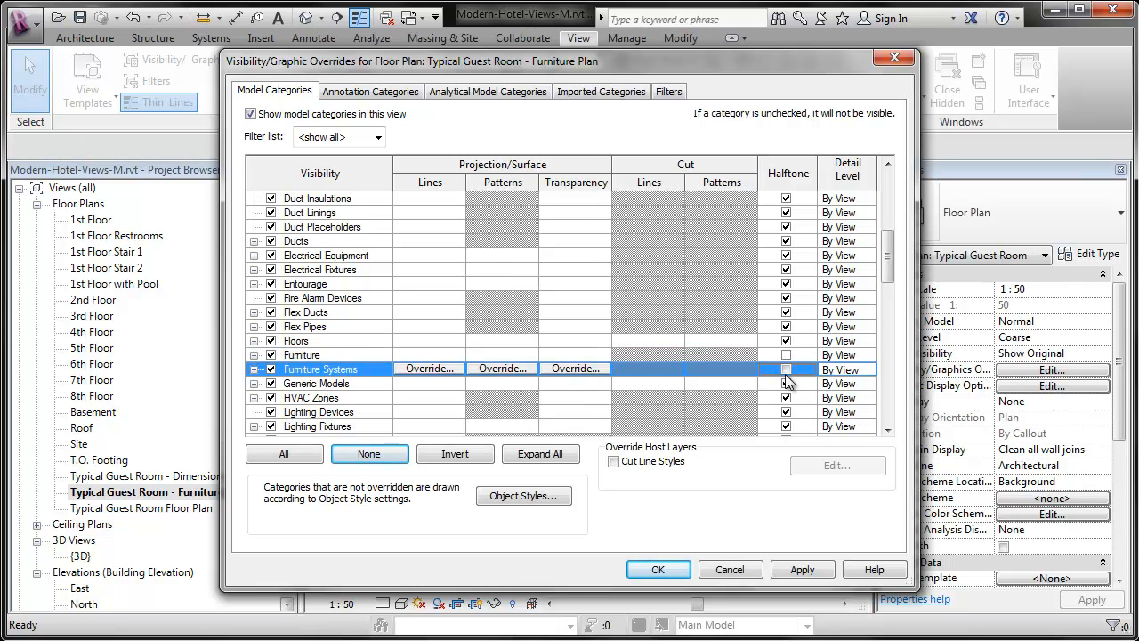
# Remove the halftone override from the Plumbing Fixtures category and apply the Furniture Plan's overrides
pyautogui.moveTo(888, 269); pyautogui.dragTo(889, 345)
pyautogui.click(346, 285)
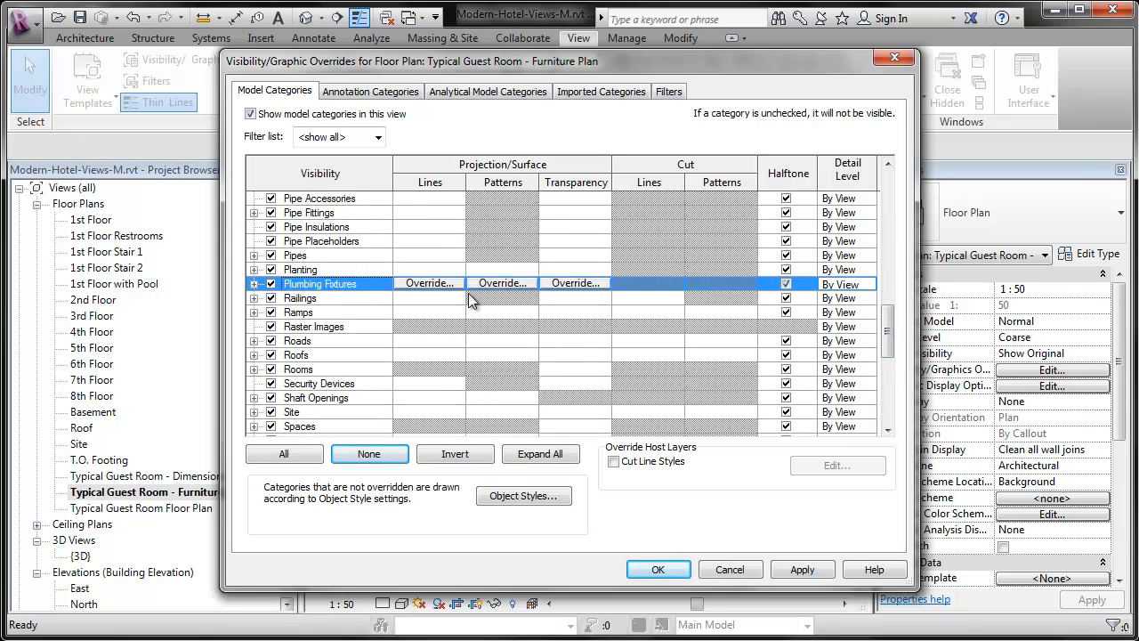
pyautogui.click(786, 284)
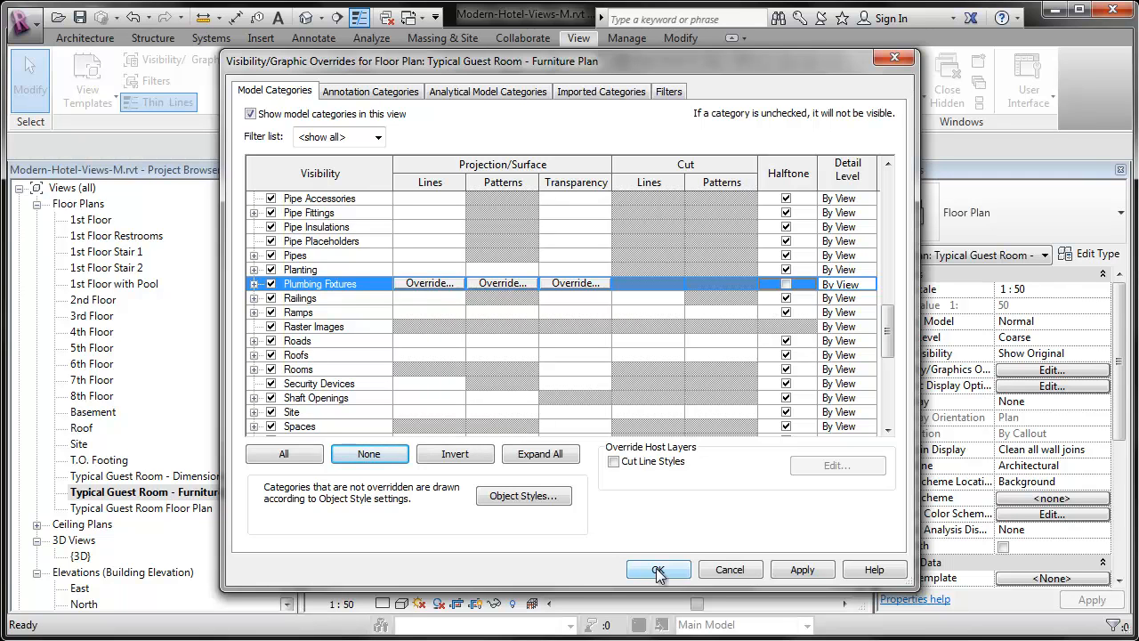
pyautogui.click(817, 577)
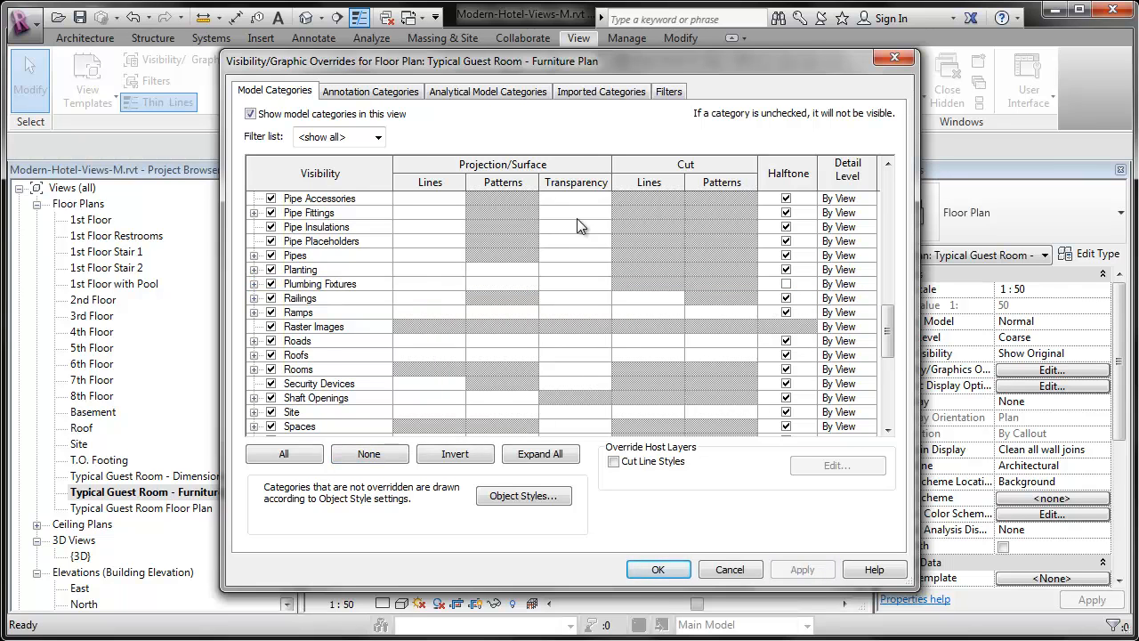
# Turn off the display of all annotation categories in the Furniture Plan and accept the overrides
pyautogui.click(385, 94)
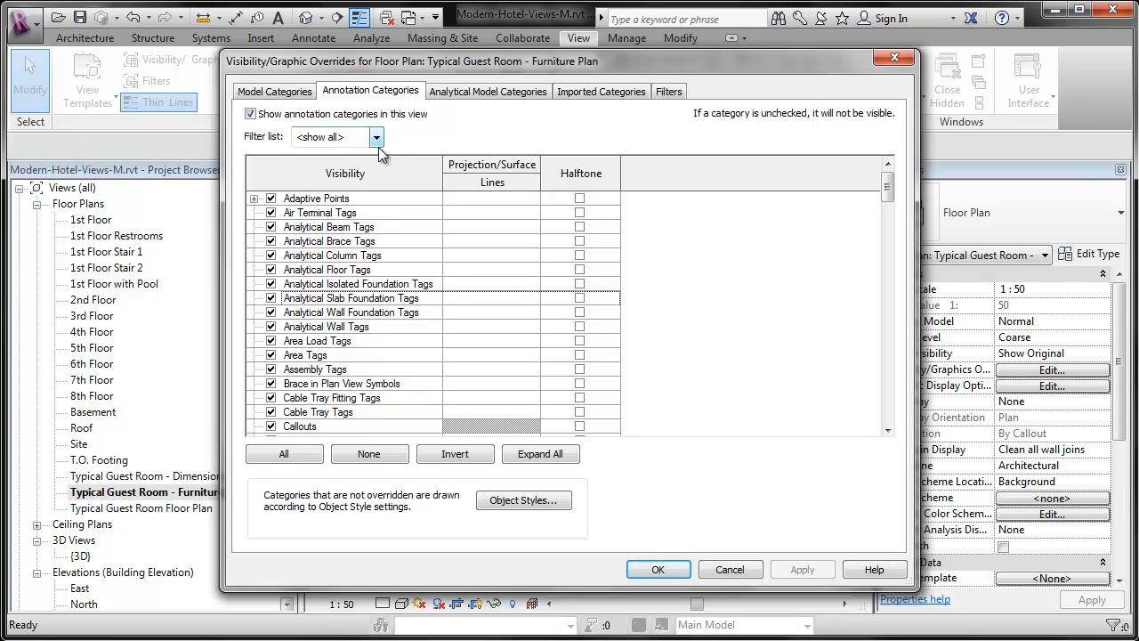
pyautogui.click(276, 116)
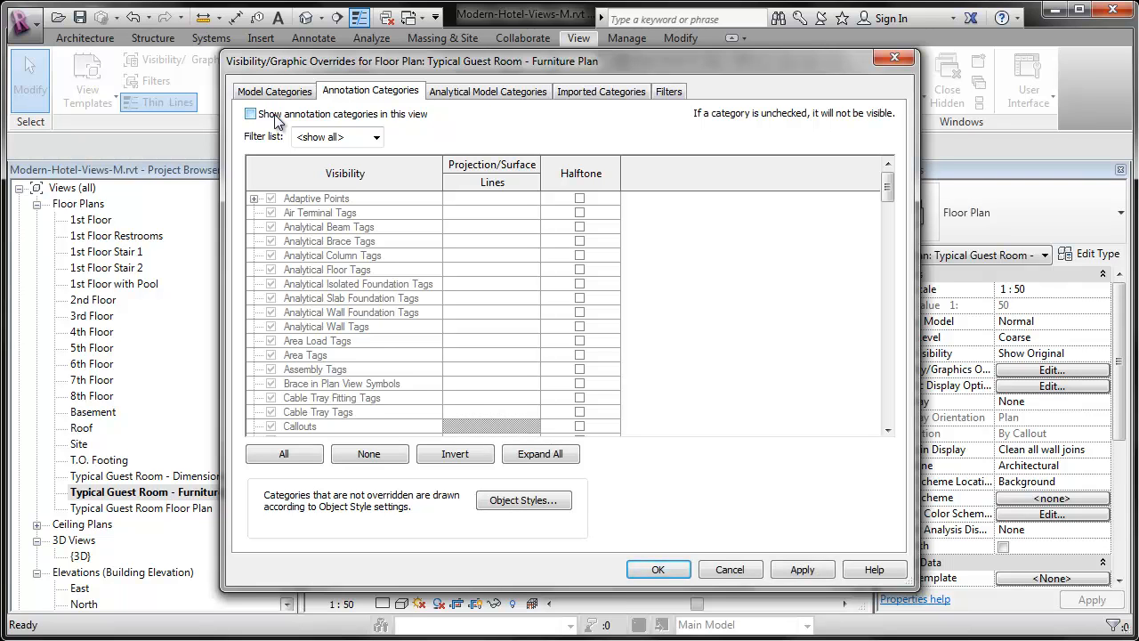
pyautogui.click(659, 568)
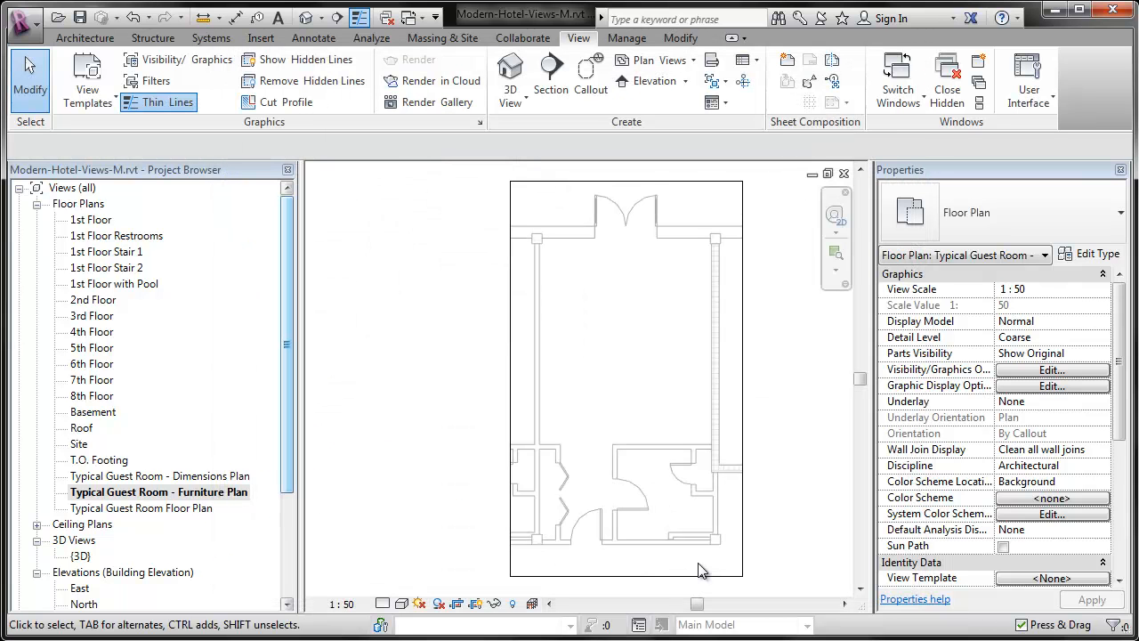